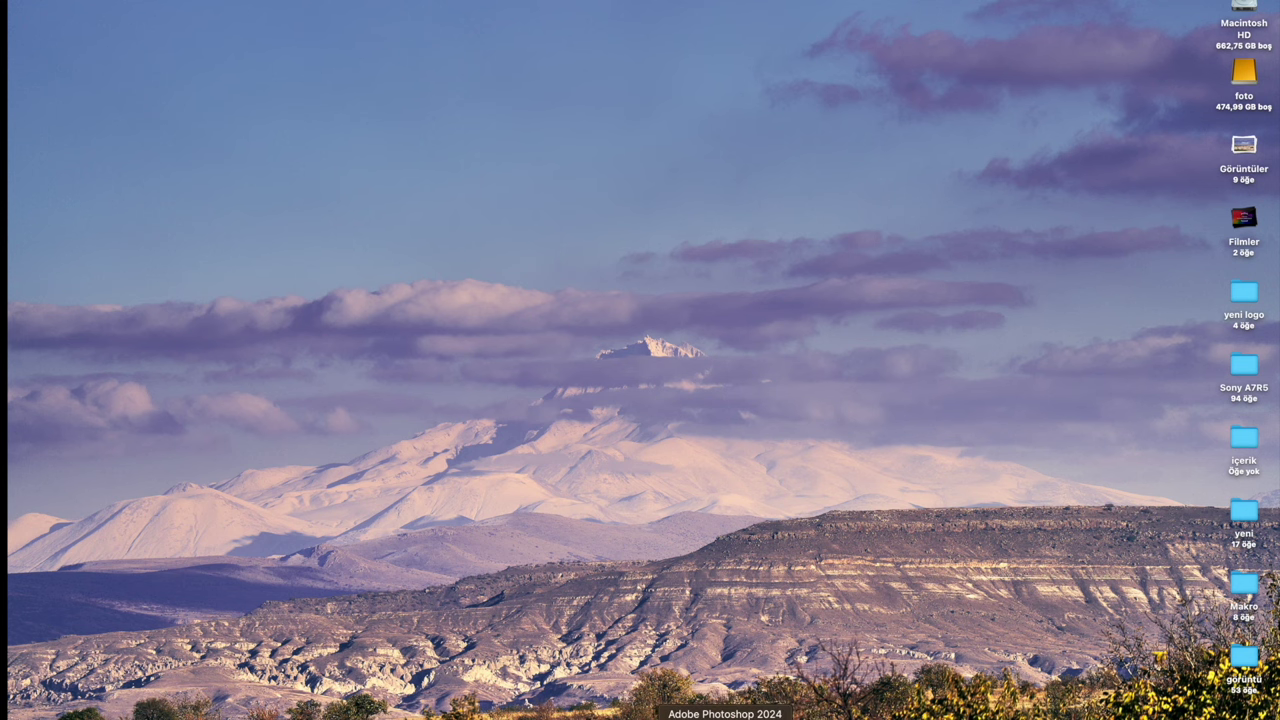
# Step: Bring Capture One to the front, showing the balloon photo A7R00165.ARW
pyautogui.click(698, 718)
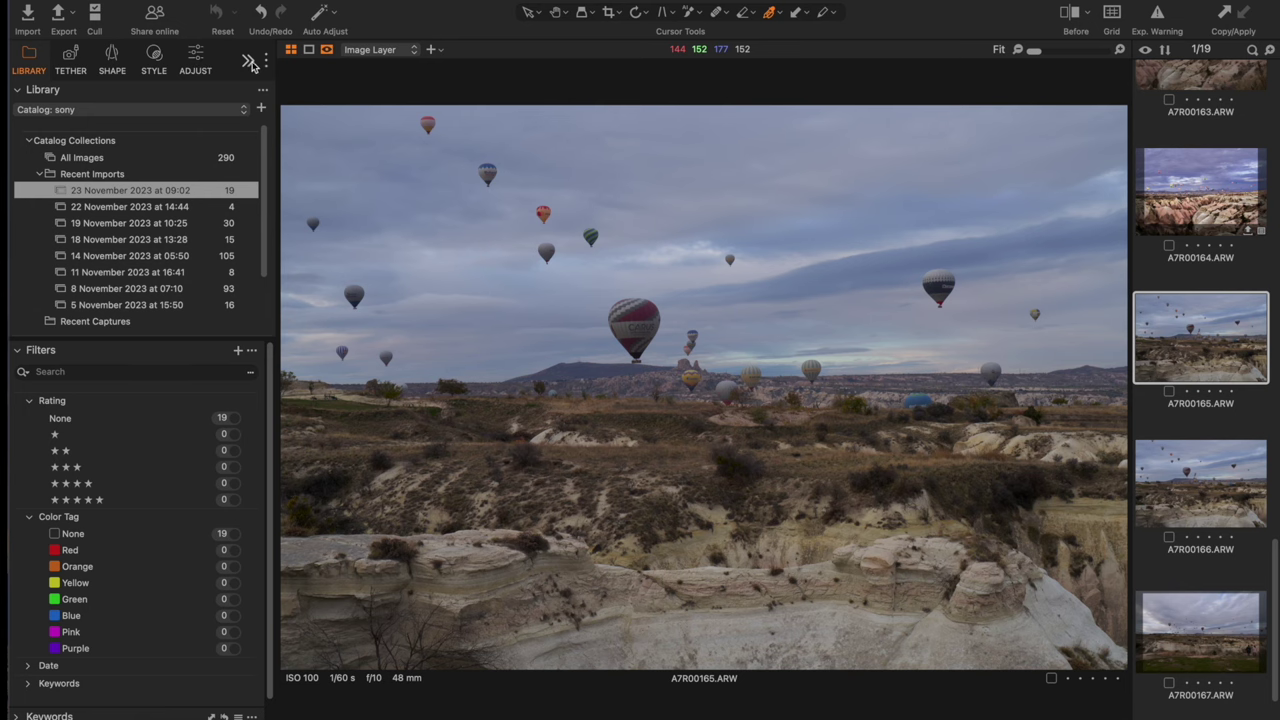
# Step: Widen the left panel, browse recent imports, and return to the 23 November 2023 09:02 collection
pyautogui.moveTo(276, 107); pyautogui.dragTo(287, 113)
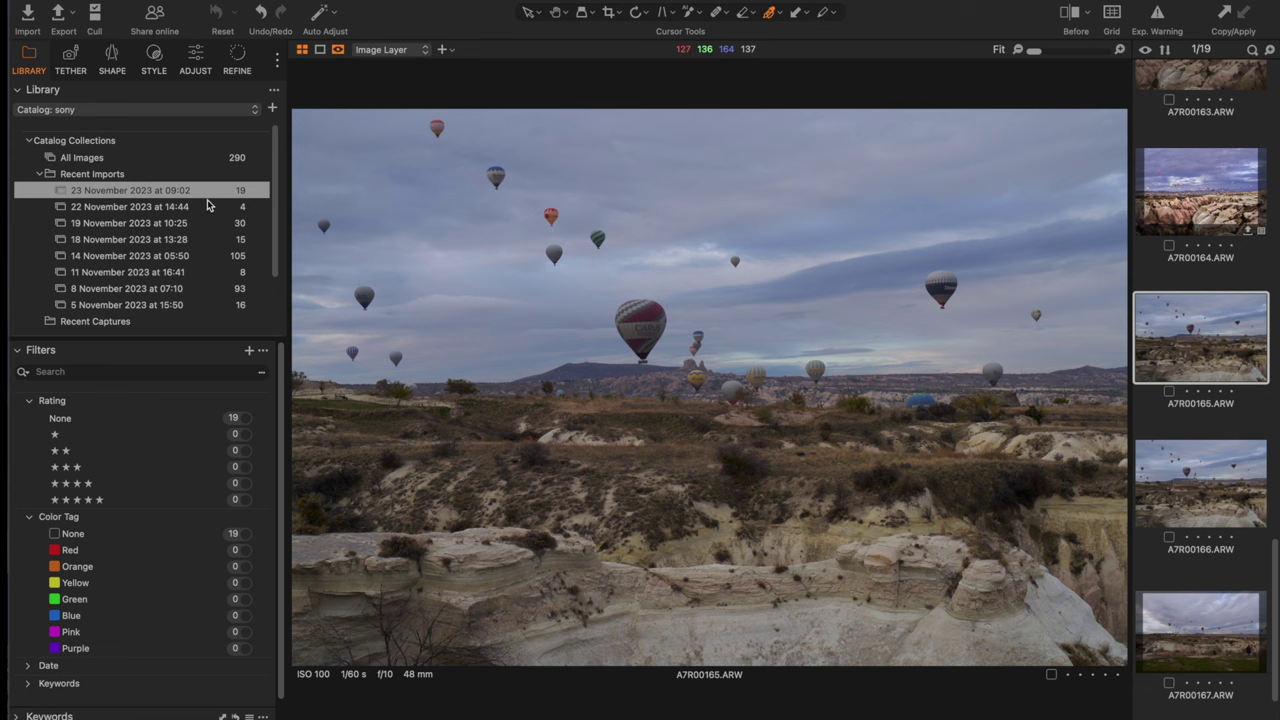
pyautogui.click(110, 207)
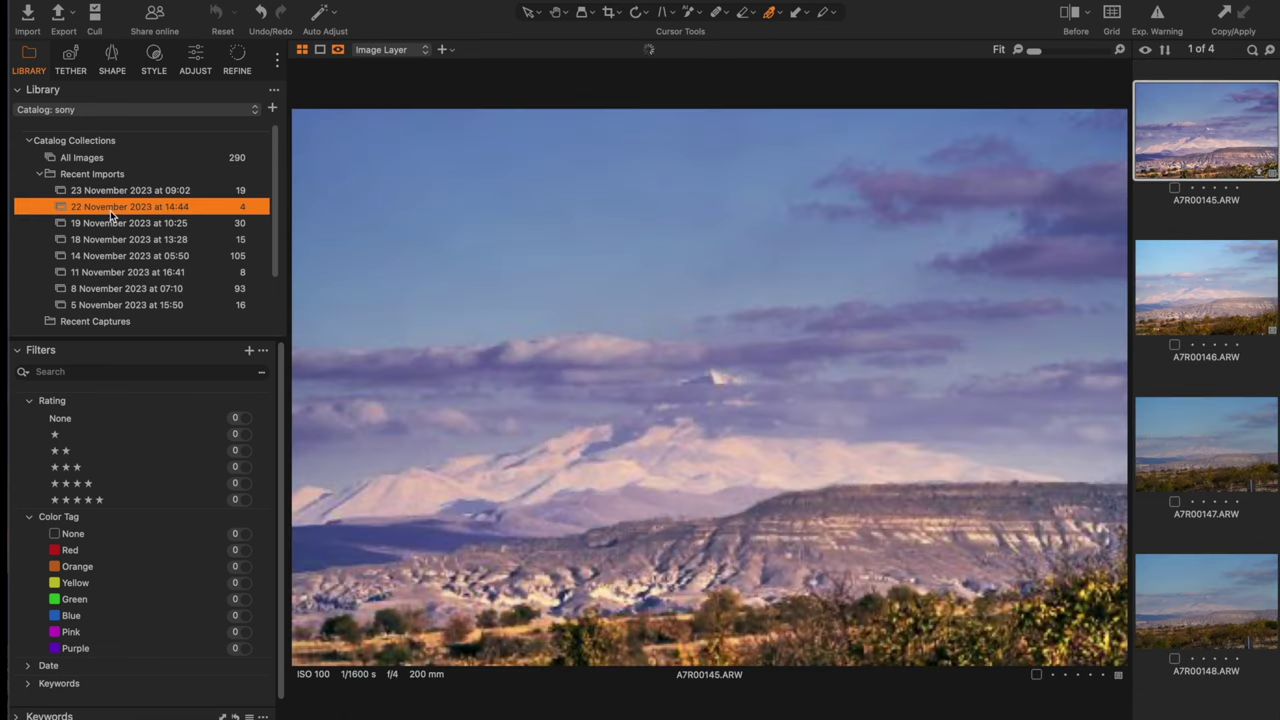
pyautogui.click(113, 224)
pyautogui.click(117, 240)
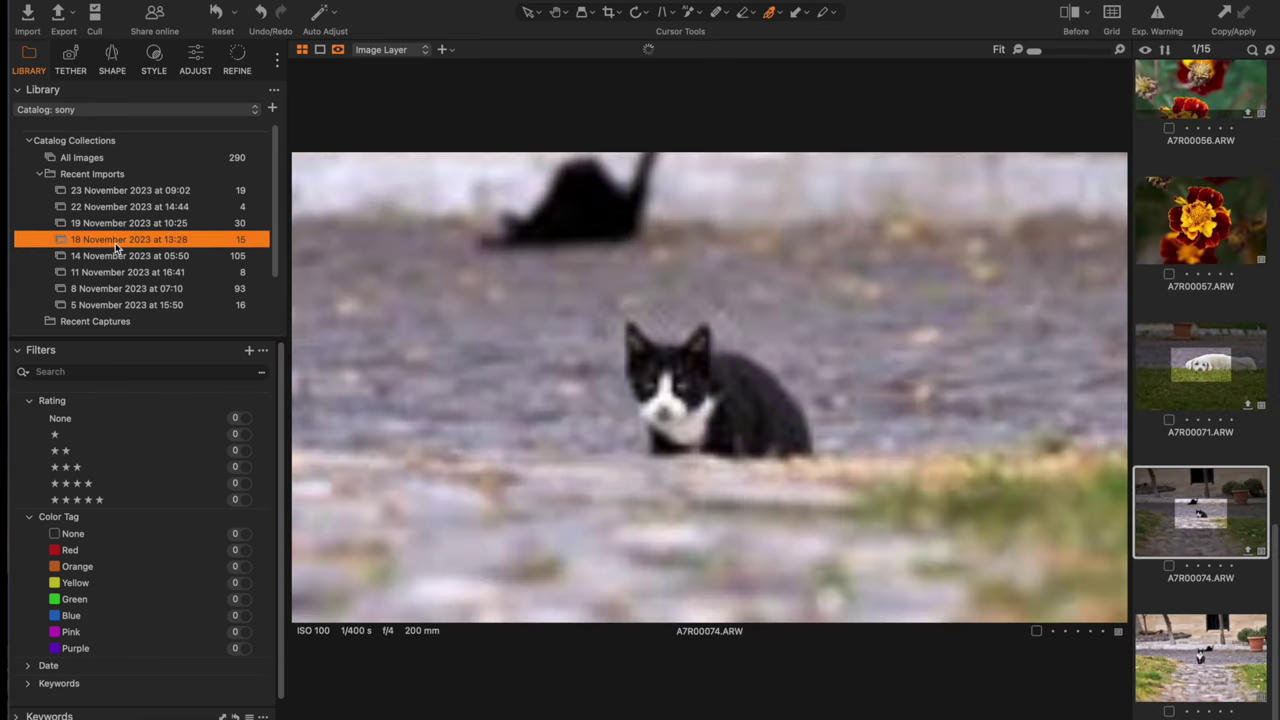
pyautogui.click(117, 256)
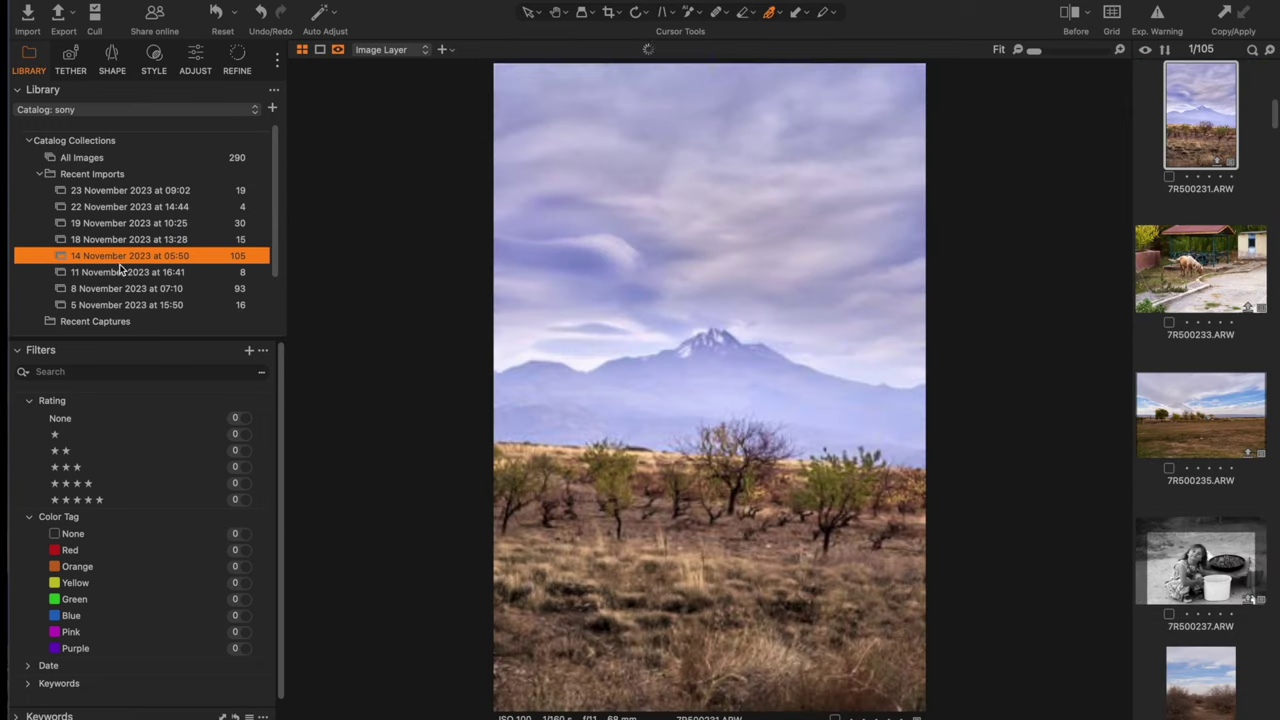
pyautogui.click(122, 192)
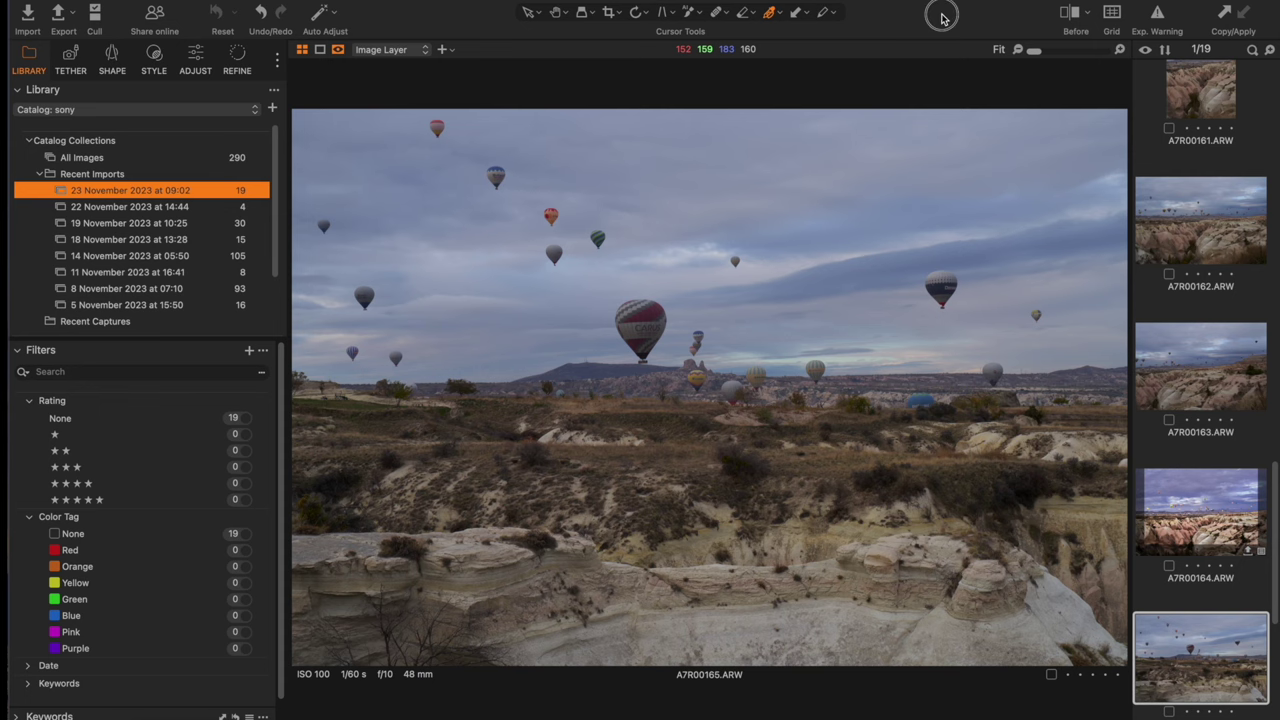
pyautogui.moveTo(940, 18)
pyautogui.mouseDown()
pyautogui.moveTo(780, 20)
pyautogui.moveTo(787, 9)
pyautogui.mouseUp()
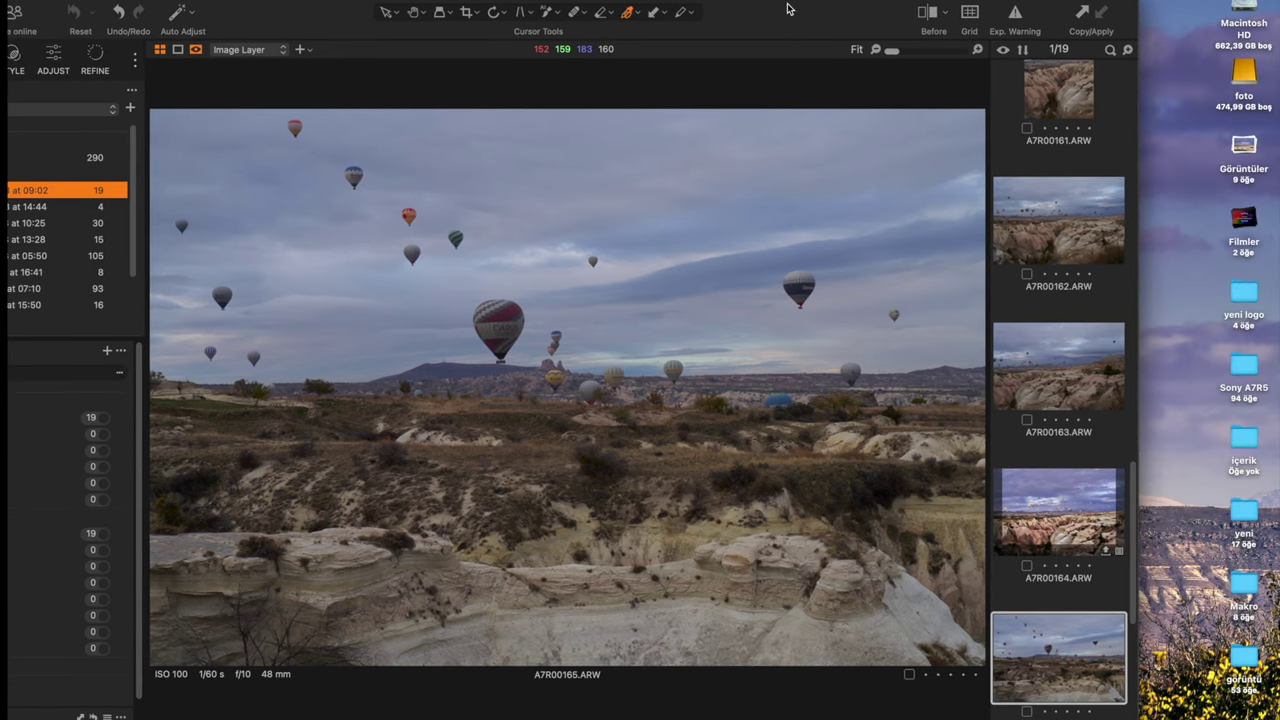
pyautogui.doubleClick(1245, 78)
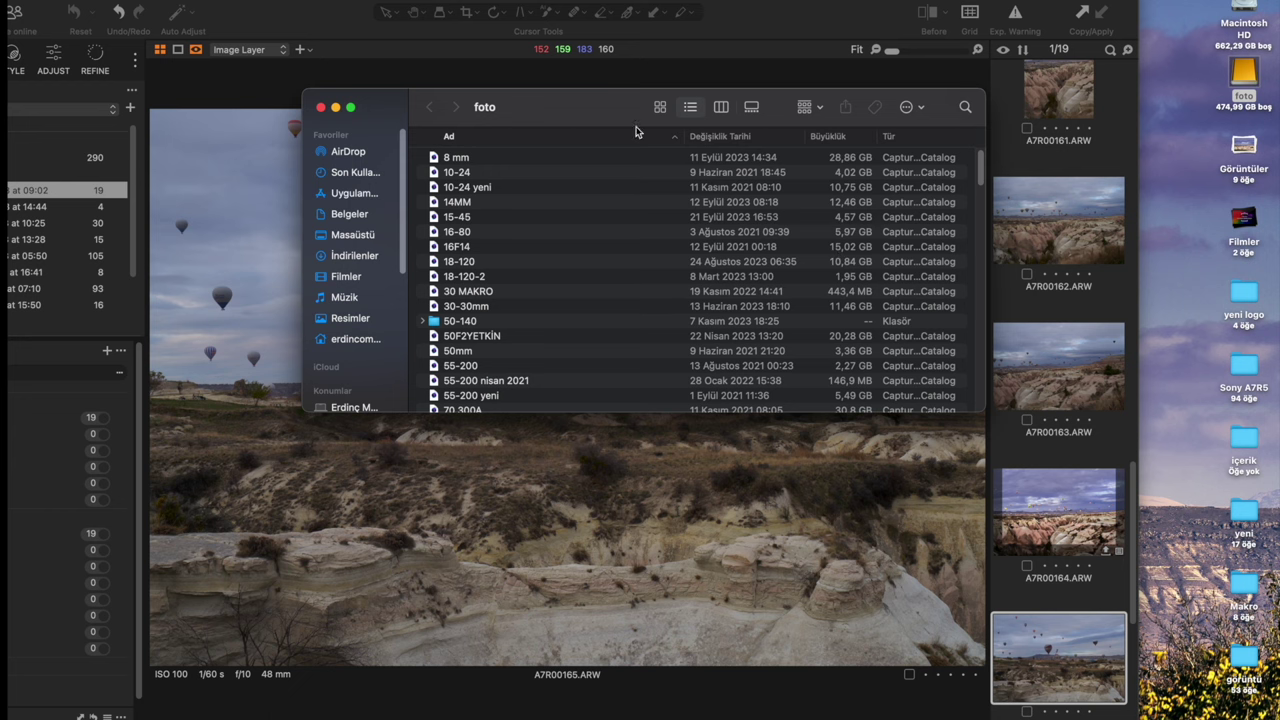
pyautogui.click(321, 107)
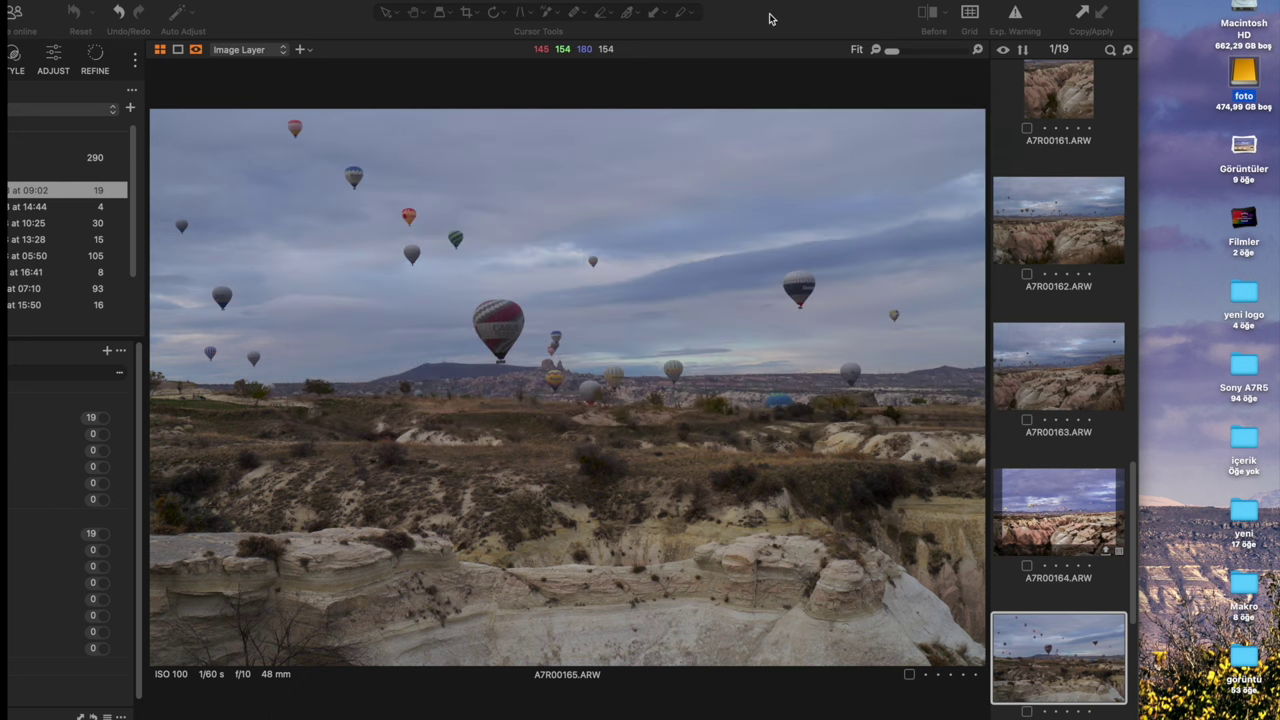
pyautogui.moveTo(770, 18); pyautogui.dragTo(910, 8)
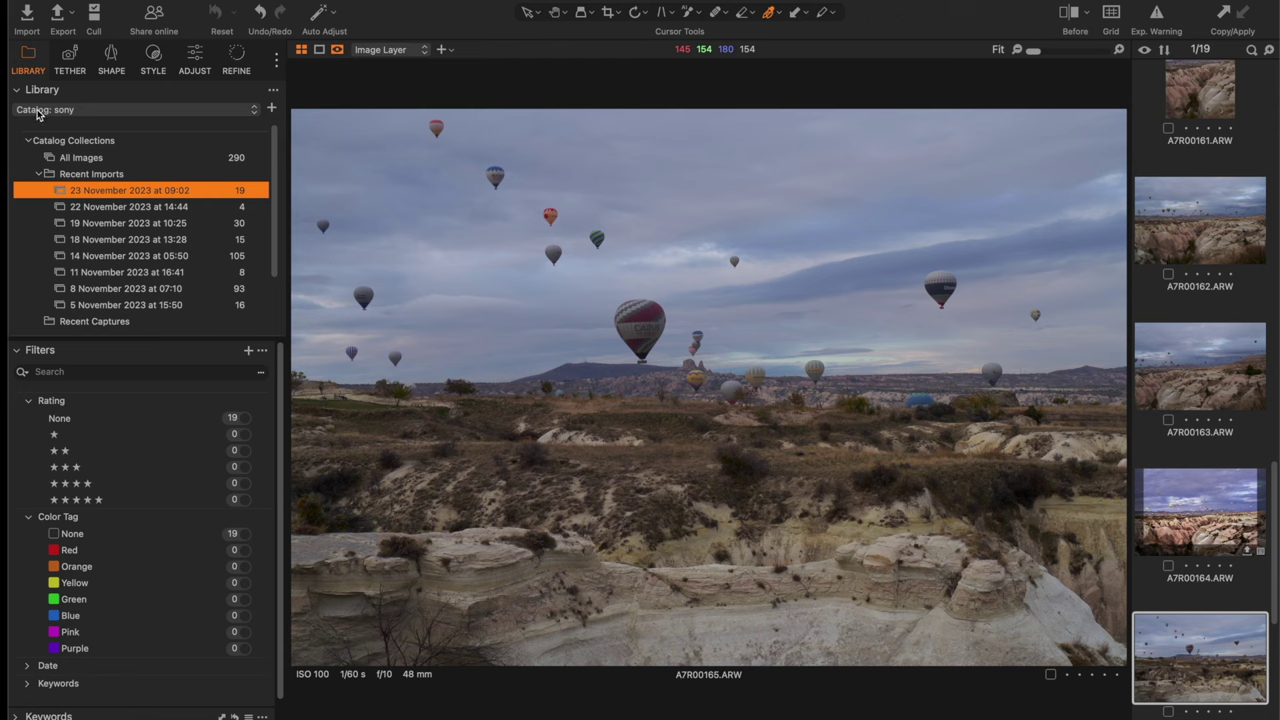
# Step: Check Tether settings, pick the Hand tool, and show the Adjust tools with histogram
pyautogui.click(70, 60)
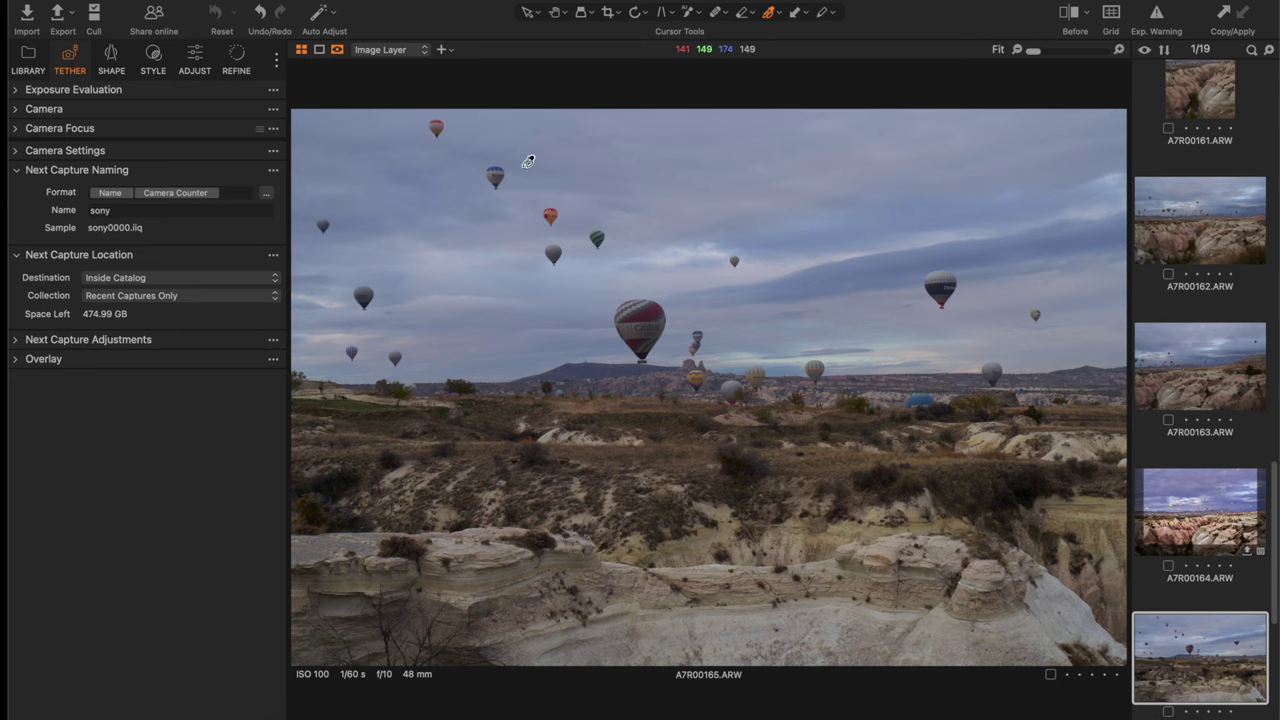
pyautogui.click(555, 12)
pyautogui.click(197, 61)
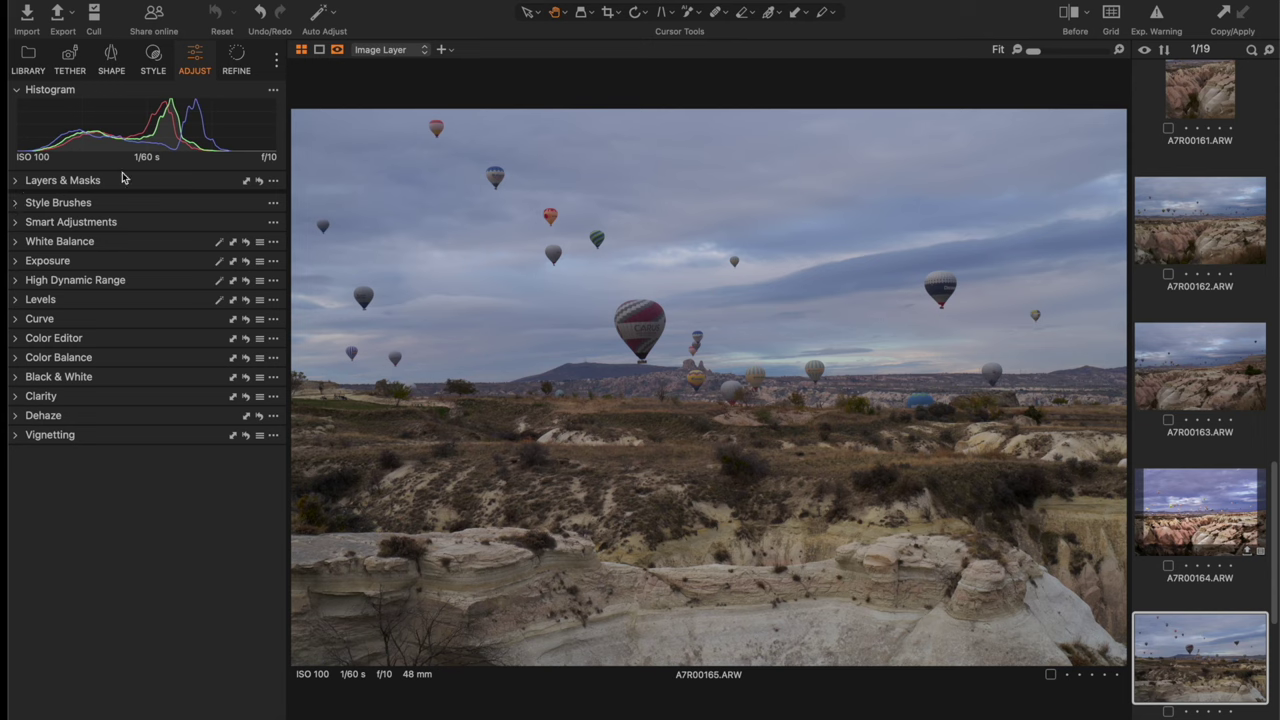
# Step: Expand the Exposure, High Dynamic Range, Levels, Curve and Layers & Masks tools
pyautogui.click(16, 261)
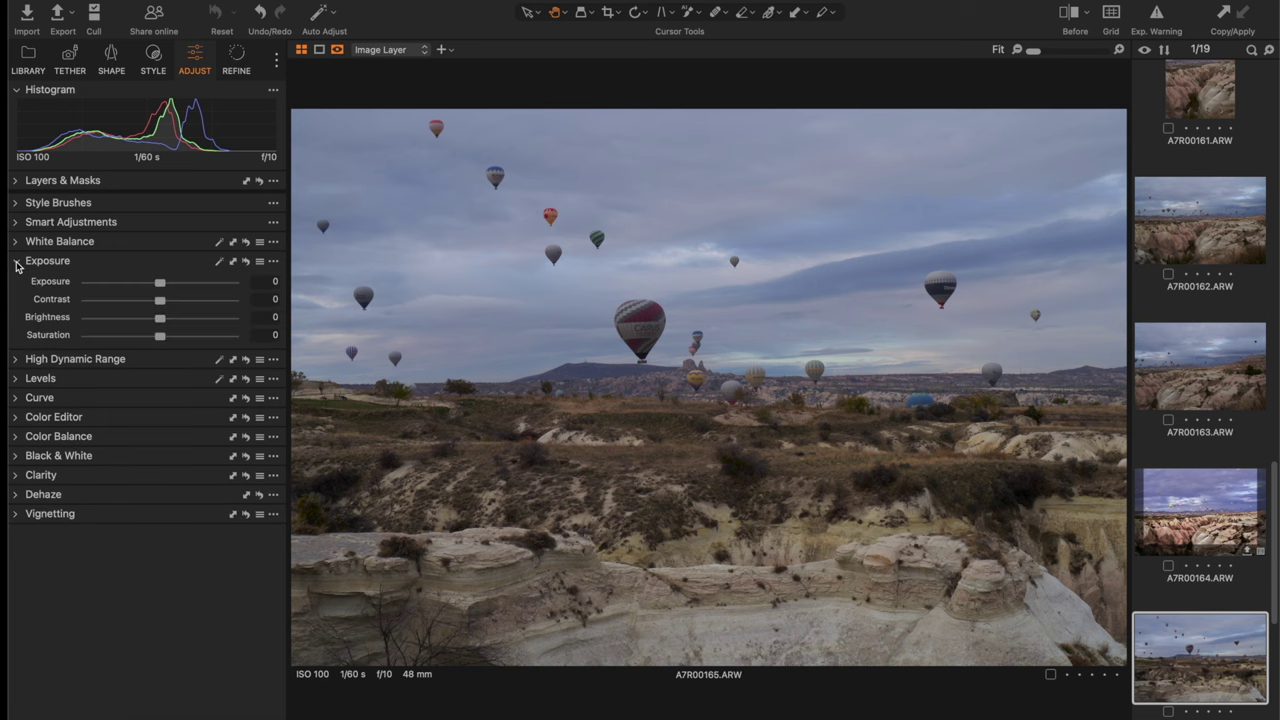
pyautogui.click(16, 359)
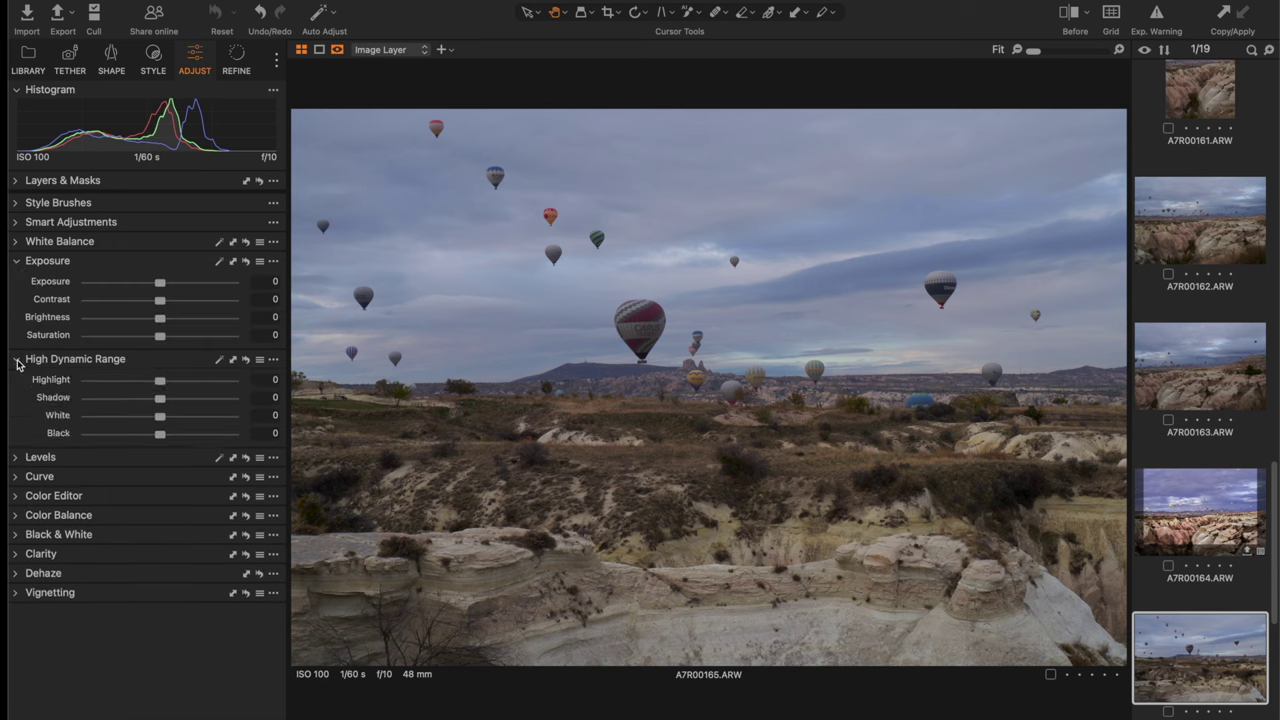
pyautogui.click(16, 459)
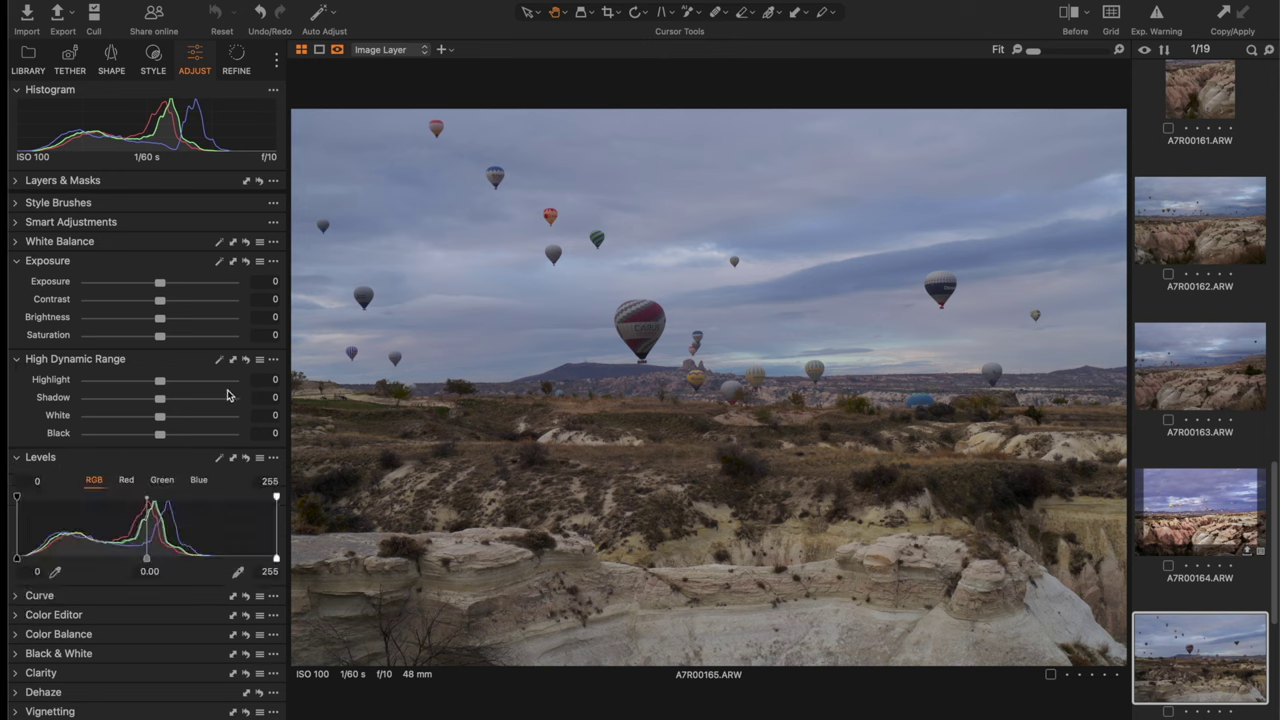
pyautogui.click(16, 596)
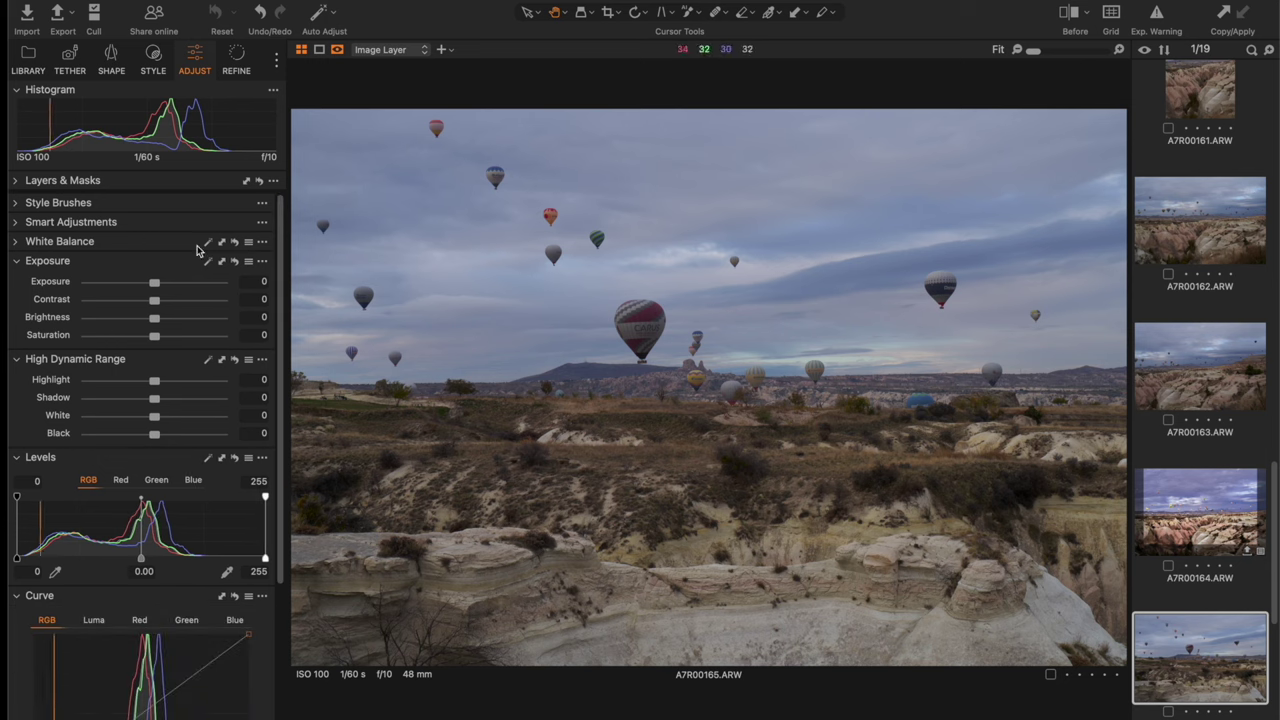
pyautogui.click(17, 181)
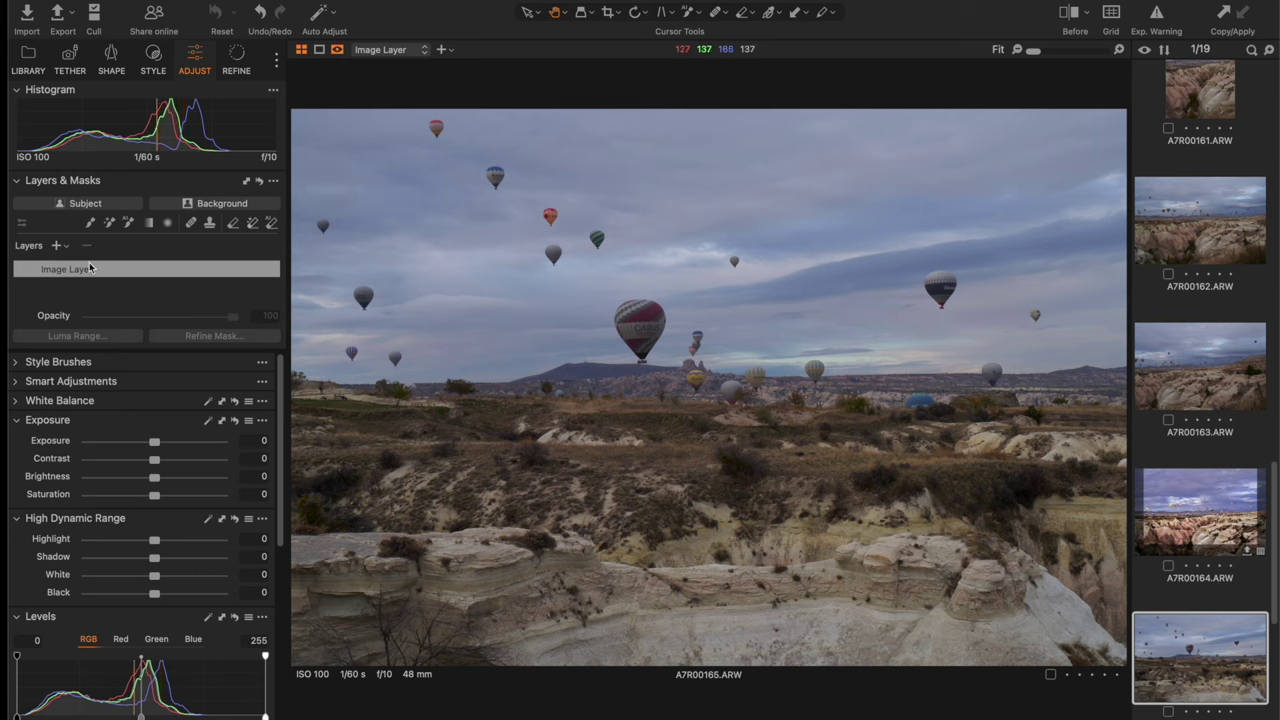
# Step: Pick white balance from a neutral rock area for 5268 K and tint 1.4
pyautogui.click(17, 402)
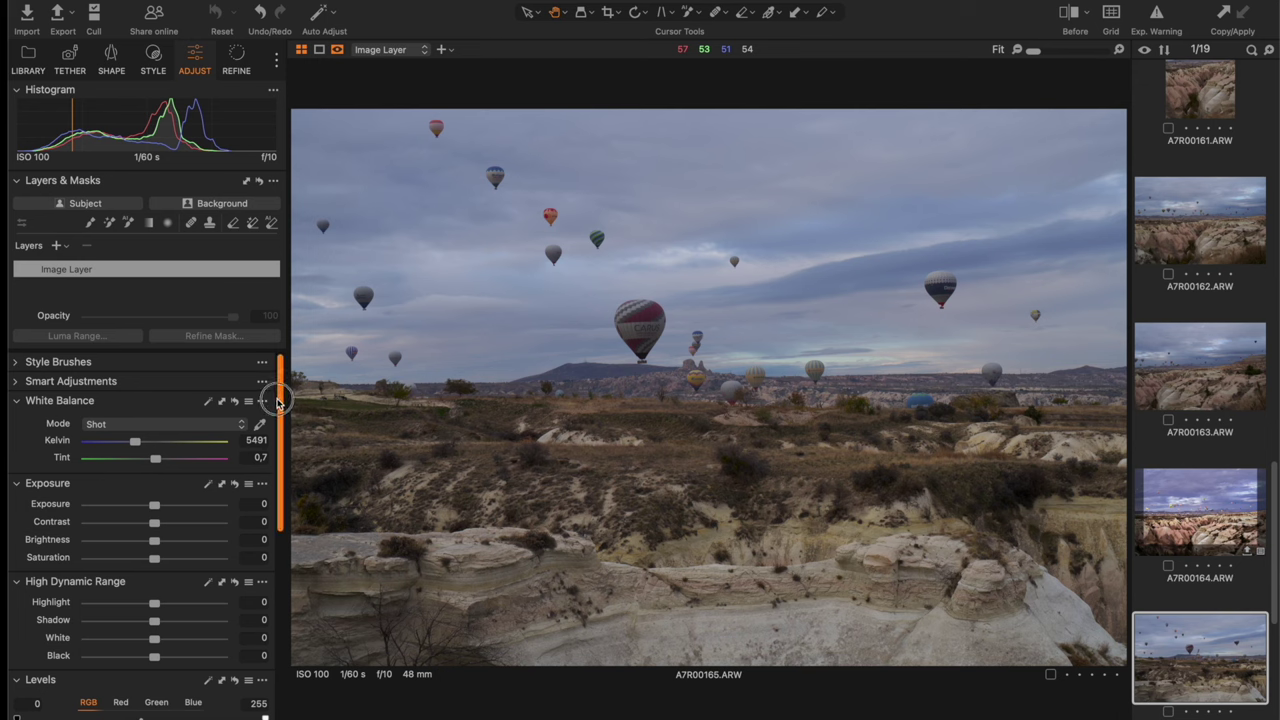
pyautogui.moveTo(278, 402); pyautogui.dragTo(281, 412)
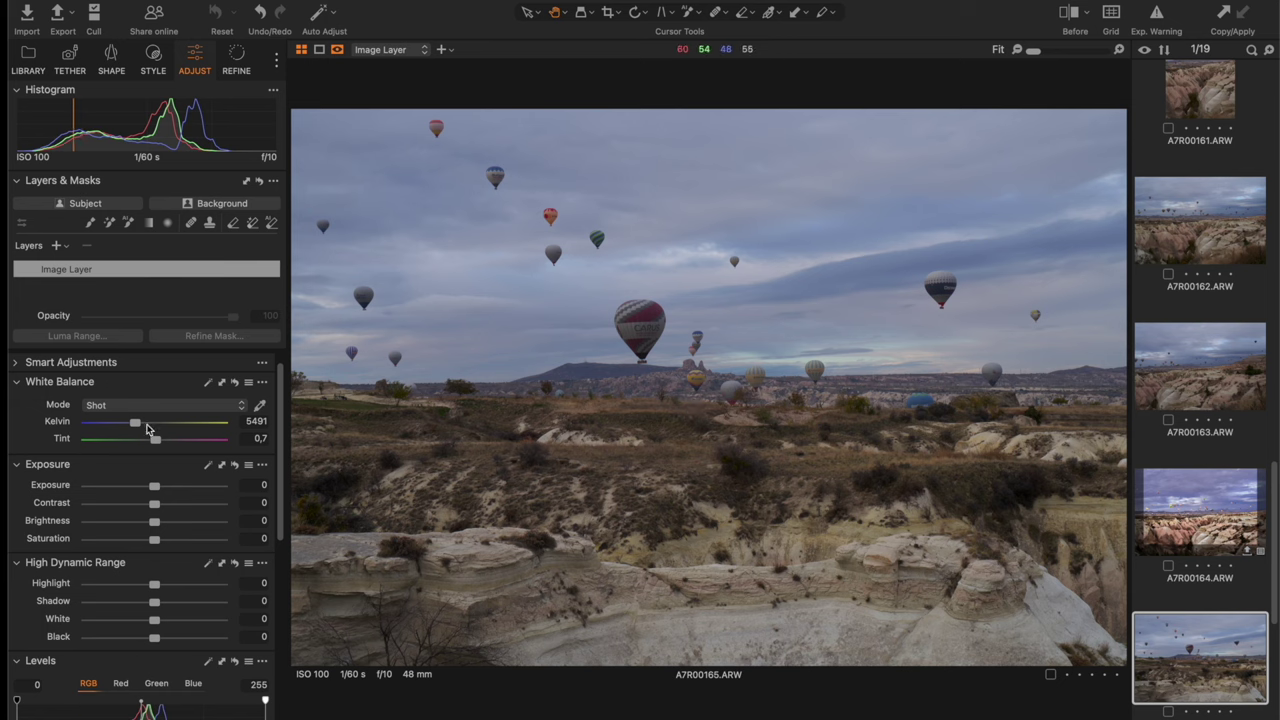
pyautogui.moveTo(140, 428); pyautogui.dragTo(134, 428)
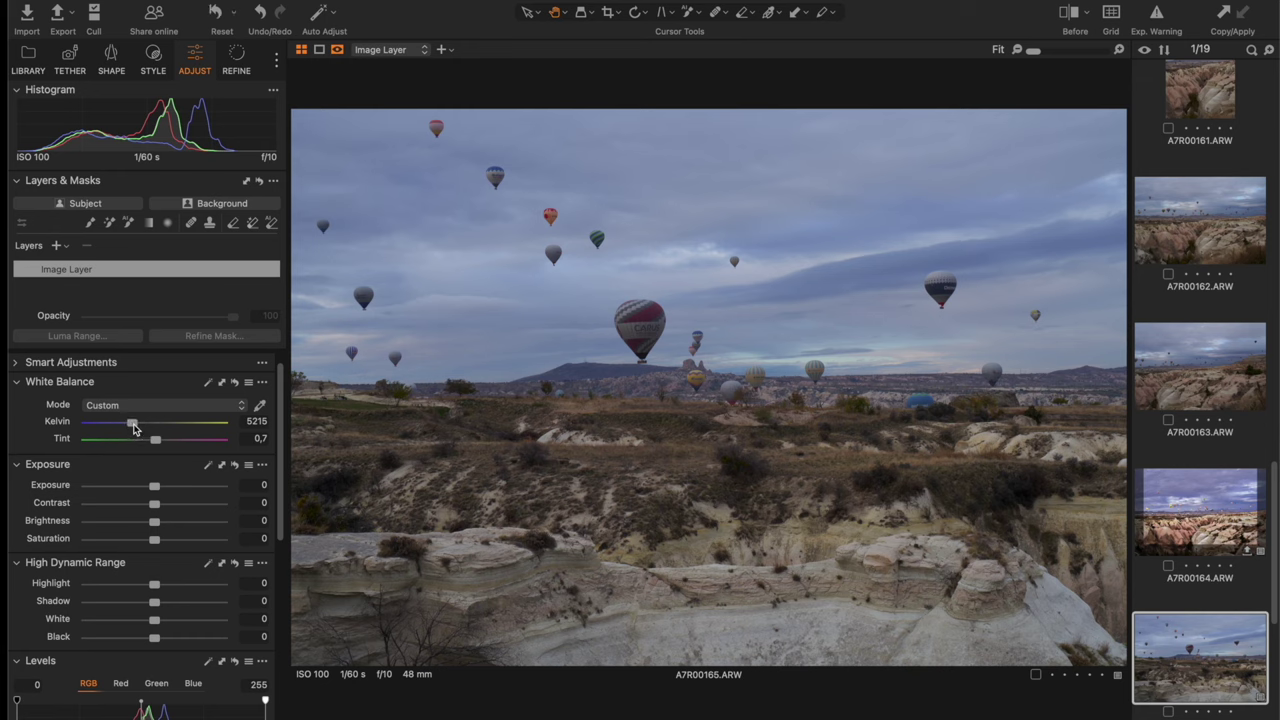
pyautogui.doubleClick(134, 422)
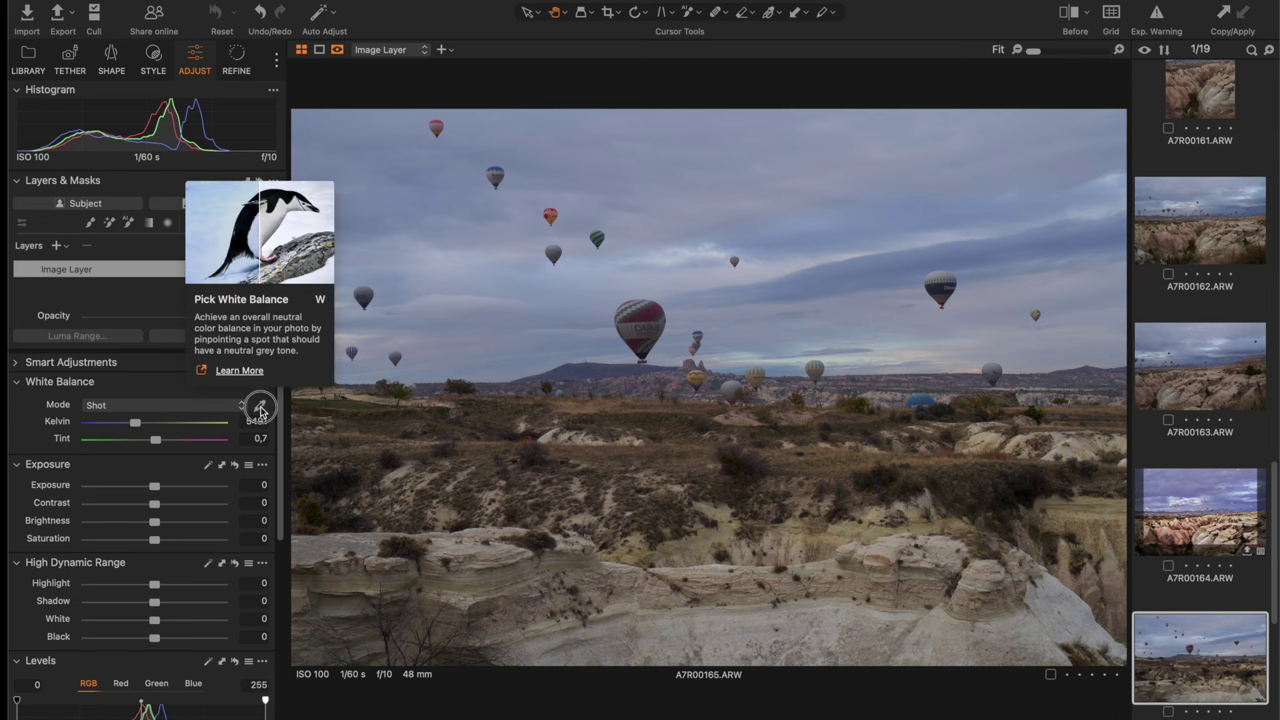
pyautogui.click(260, 407)
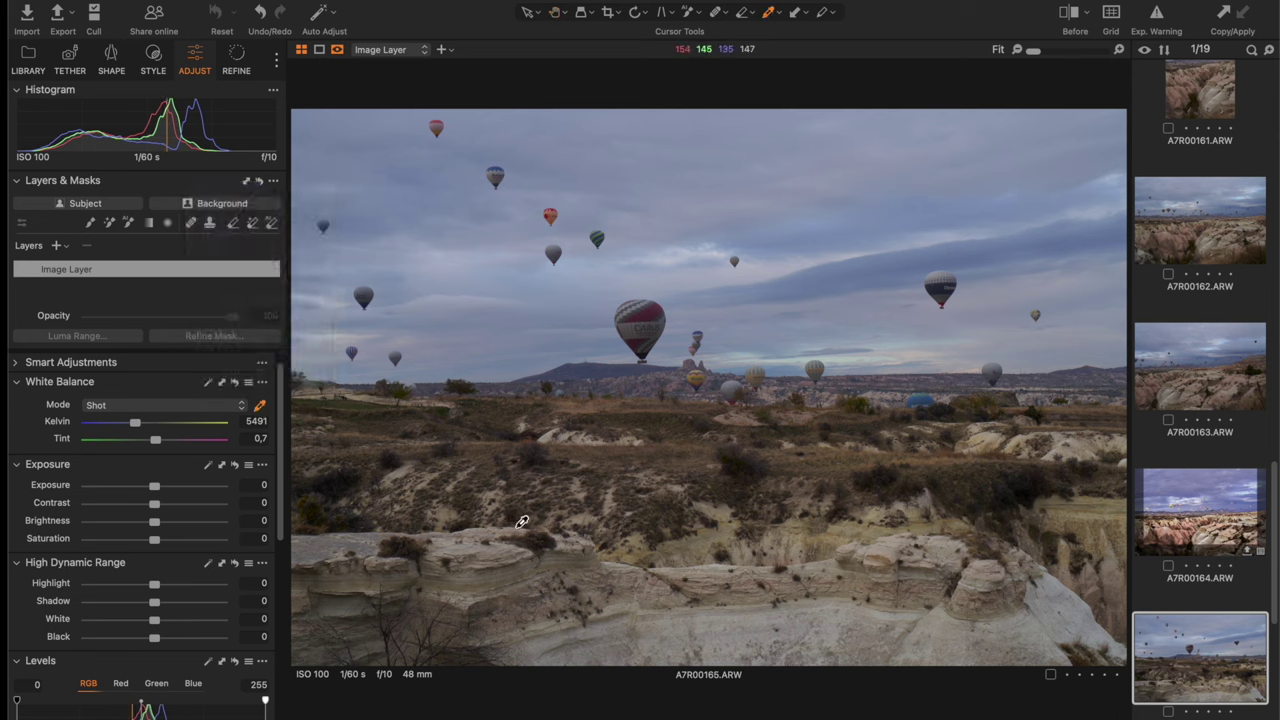
pyautogui.click(708, 617)
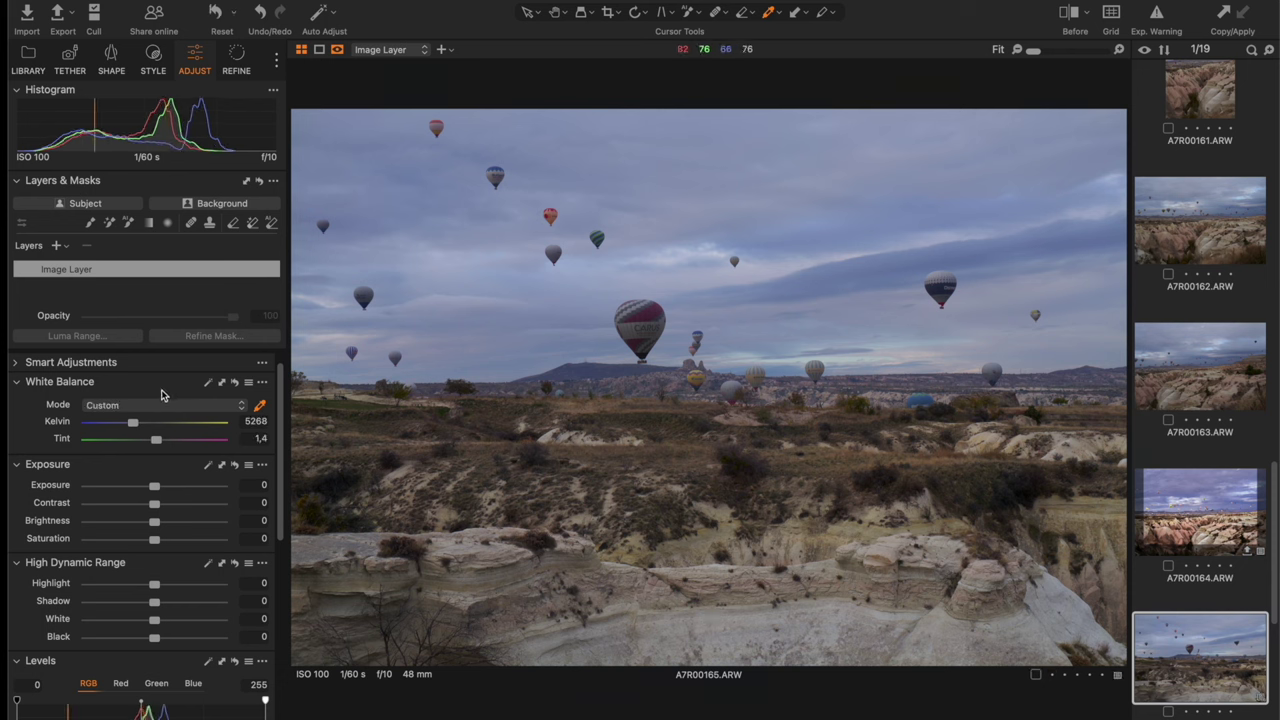
pyautogui.click(28, 384)
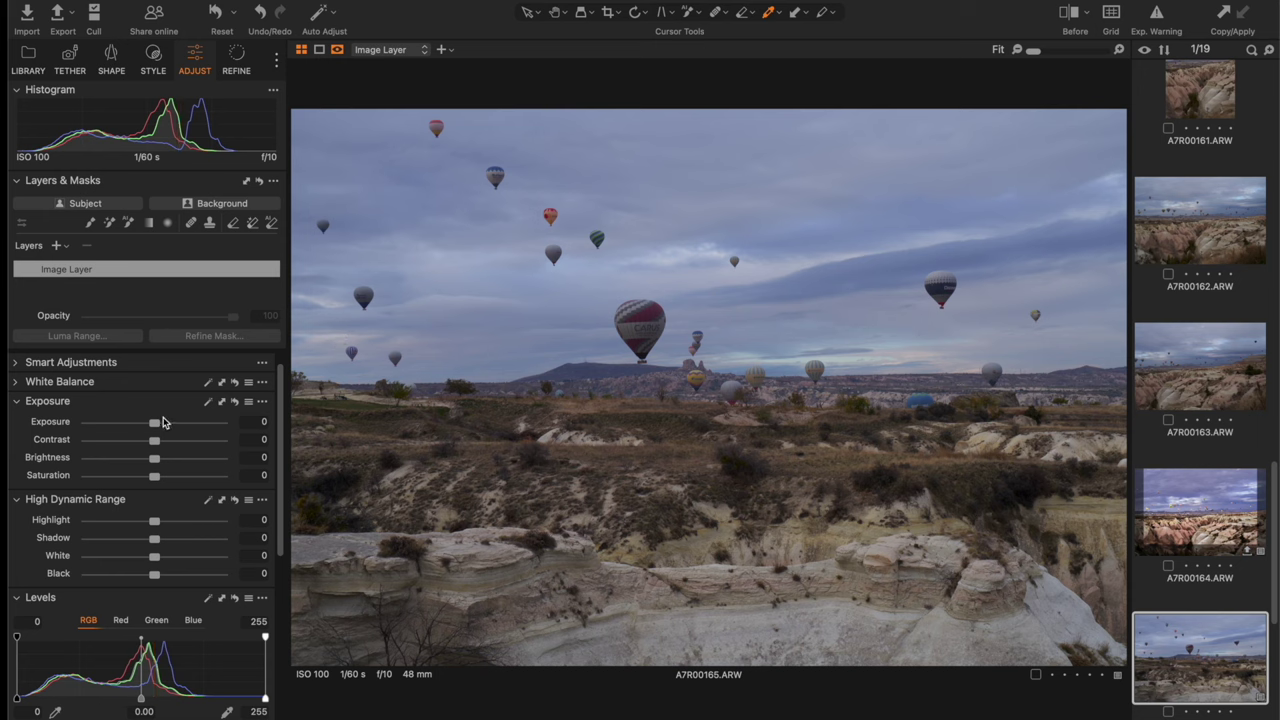
# Step: Raise Exposure to 0.72, leaving Contrast and Brightness at 0
pyautogui.moveTo(156, 425); pyautogui.dragTo(168, 423)
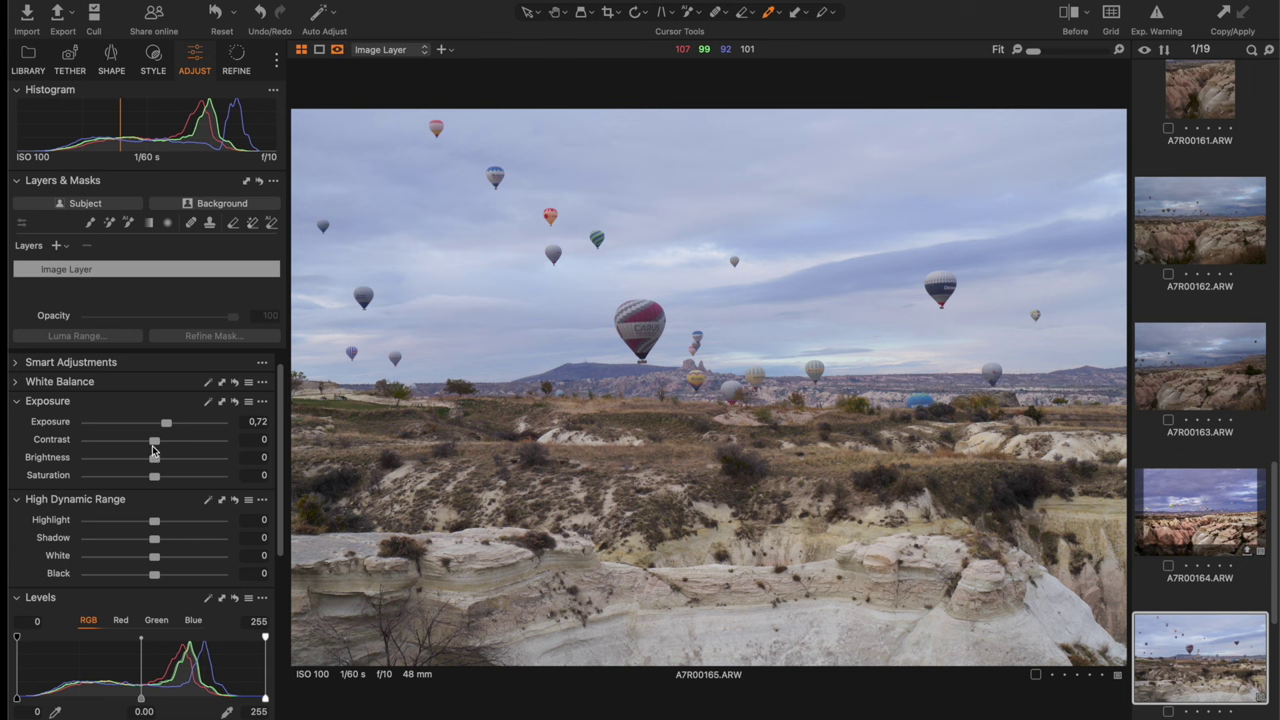
pyautogui.moveTo(157, 444); pyautogui.dragTo(157, 452)
pyautogui.moveTo(155, 458)
pyautogui.mouseDown()
pyautogui.moveTo(134, 462)
pyautogui.moveTo(154, 458)
pyautogui.mouseUp()
pyautogui.scroll(2, 278, 377)
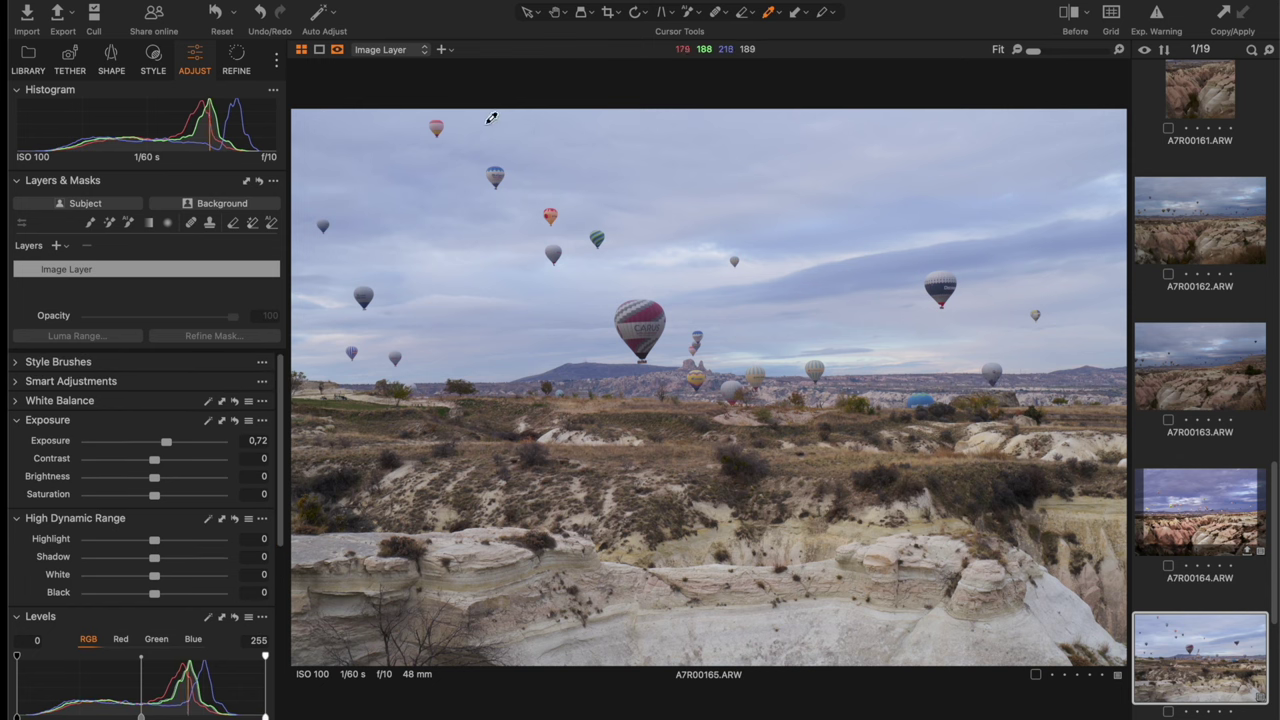
pyautogui.click(555, 16)
pyautogui.click(150, 223)
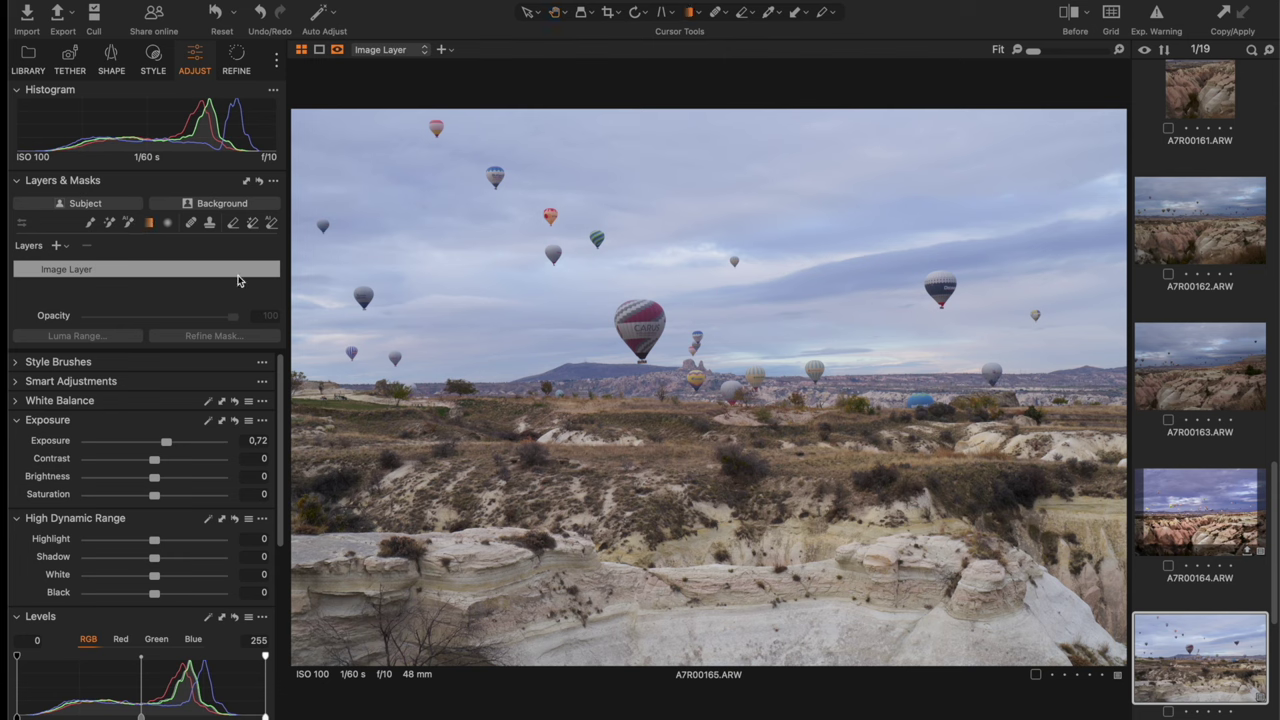
pyautogui.click(169, 224)
pyautogui.click(110, 223)
pyautogui.click(128, 221)
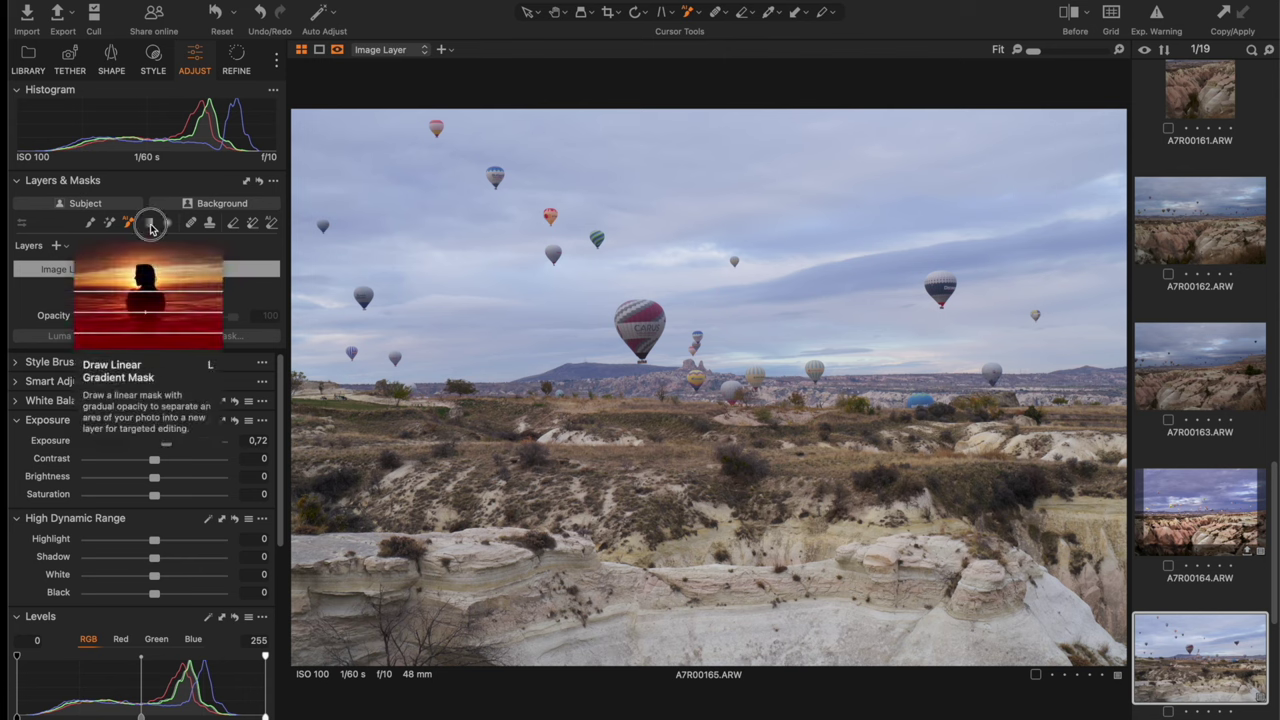
# Step: Draw a linear gradient mask over the sky, creating Adjustment Layer 1
pyautogui.click(150, 224)
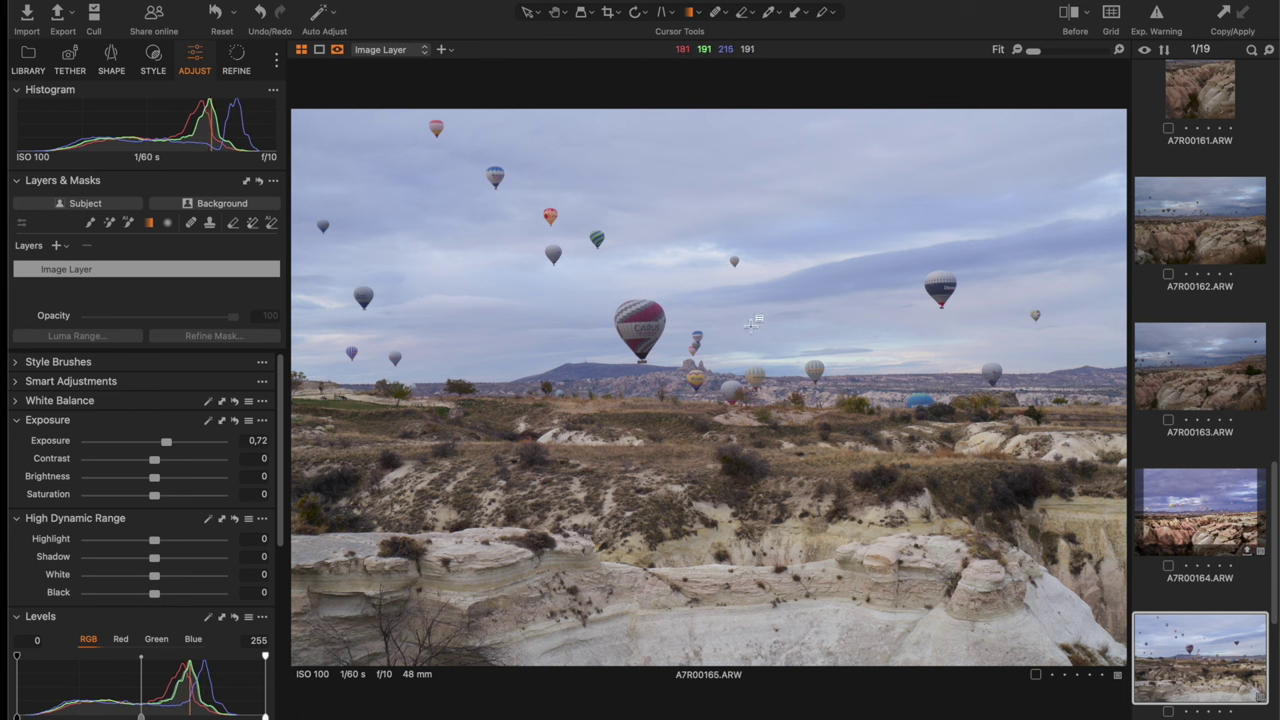
pyautogui.moveTo(752, 324)
pyautogui.mouseDown()
pyautogui.moveTo(757, 410)
pyautogui.moveTo(714, 284)
pyautogui.mouseUp()
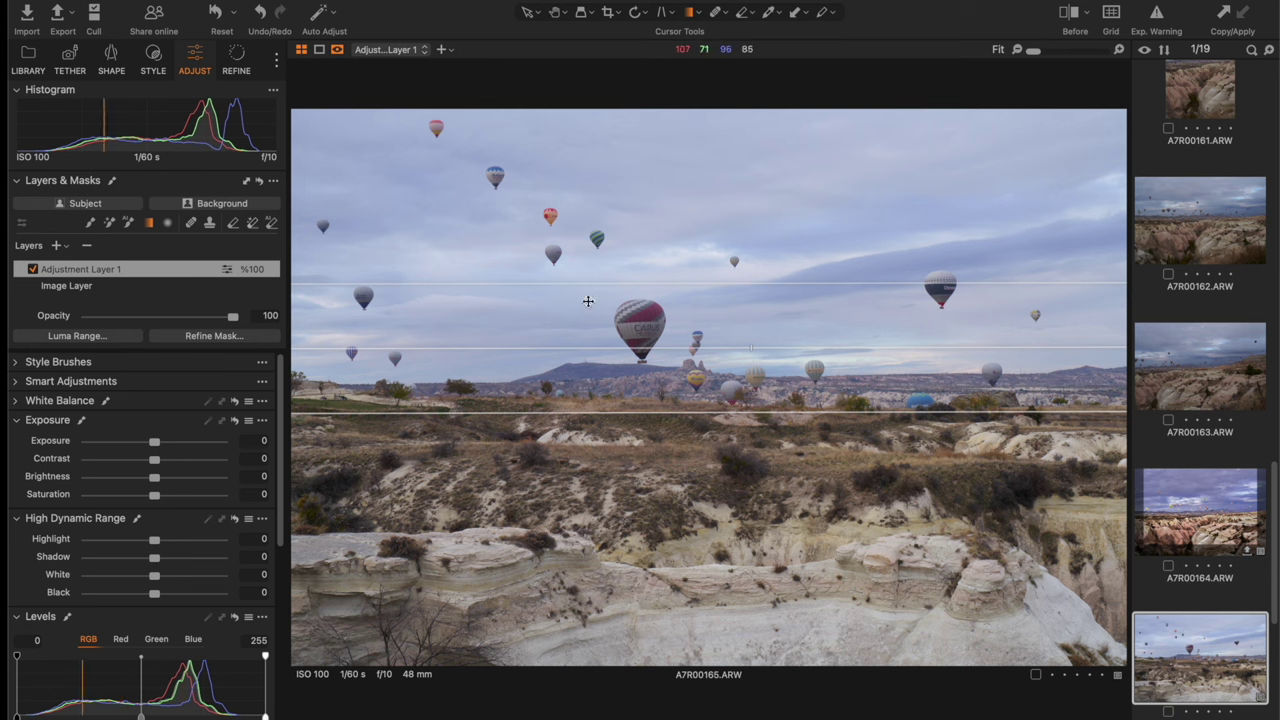
# Step: Restrict Adjustment Layer 1's mask to luma 202–255 with falloff from 150
pyautogui.click(105, 337)
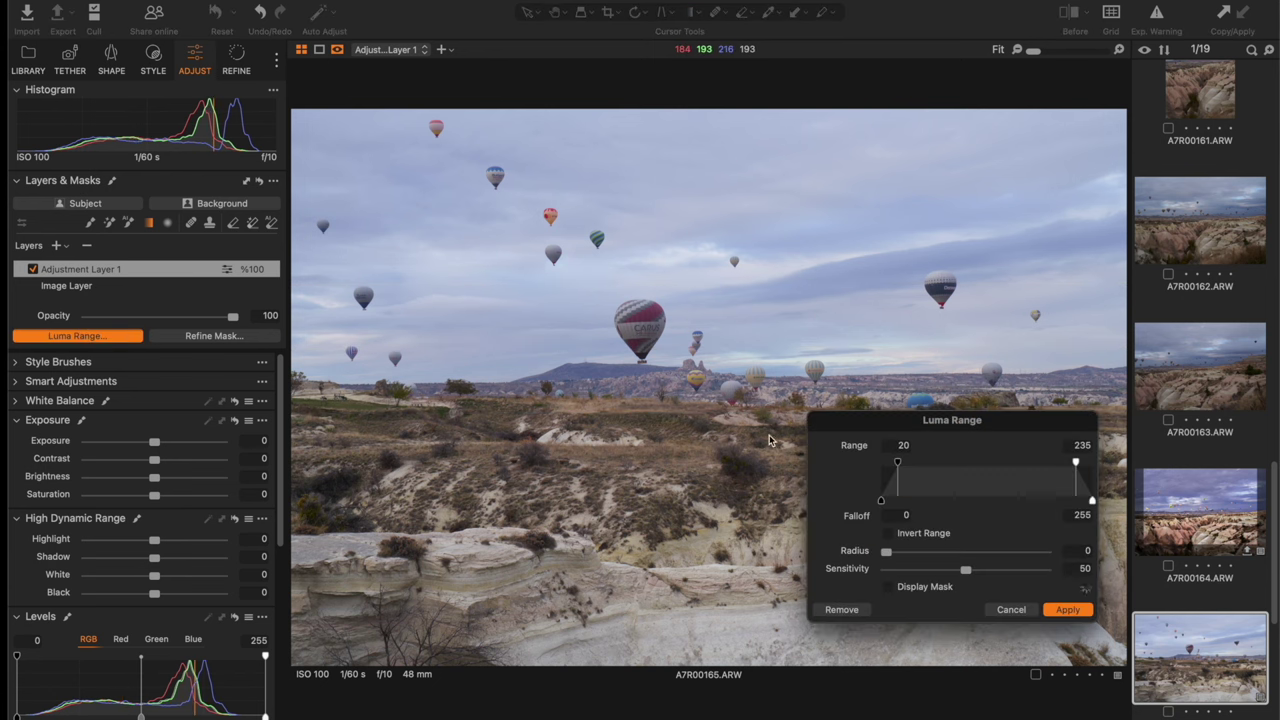
pyautogui.click(889, 587)
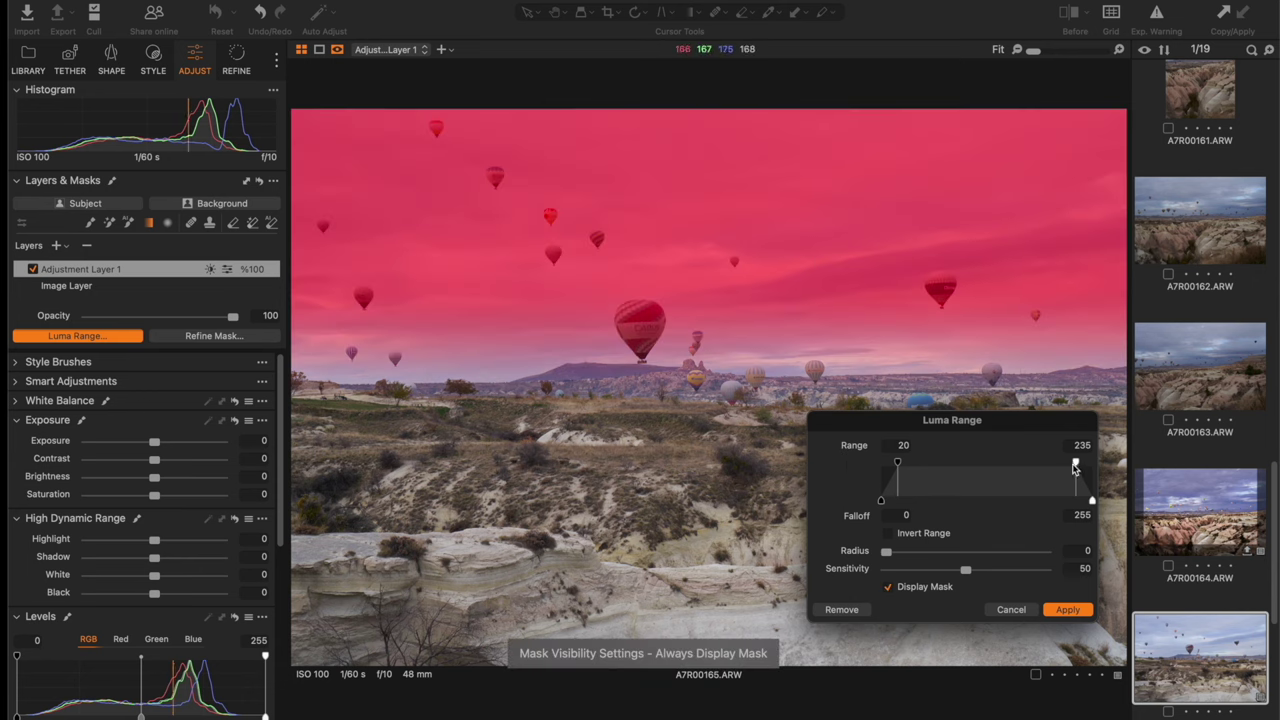
pyautogui.moveTo(1076, 463); pyautogui.dragTo(934, 462)
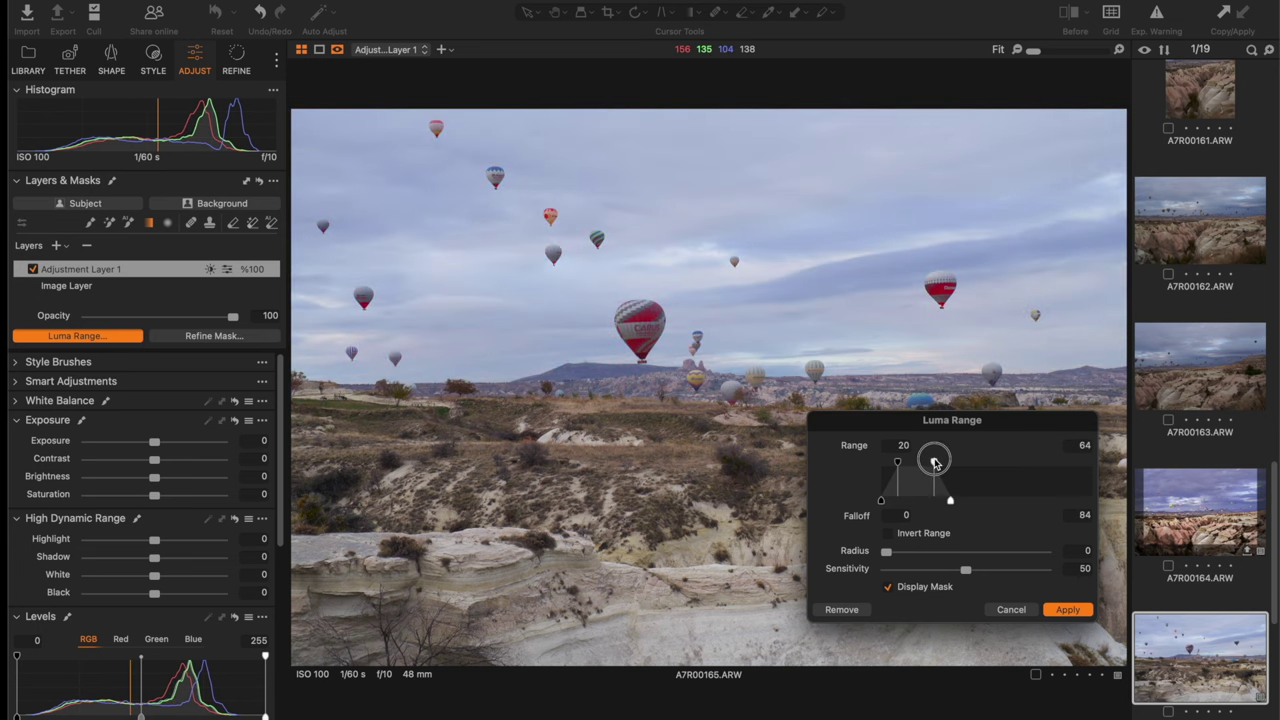
pyautogui.moveTo(934, 462); pyautogui.dragTo(1092, 463)
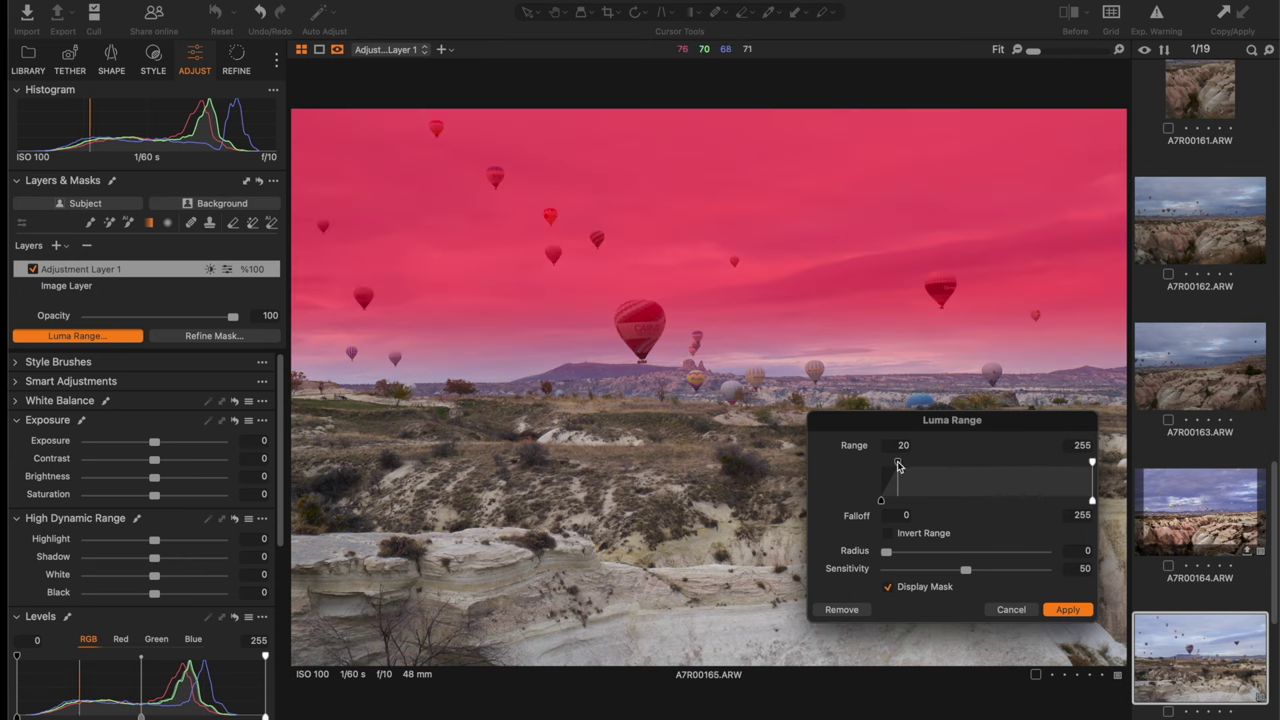
pyautogui.moveTo(898, 462)
pyautogui.mouseDown()
pyautogui.moveTo(1048, 467)
pyautogui.moveTo(1030, 504)
pyautogui.moveTo(988, 500)
pyautogui.moveTo(1005, 502)
pyautogui.mouseUp()
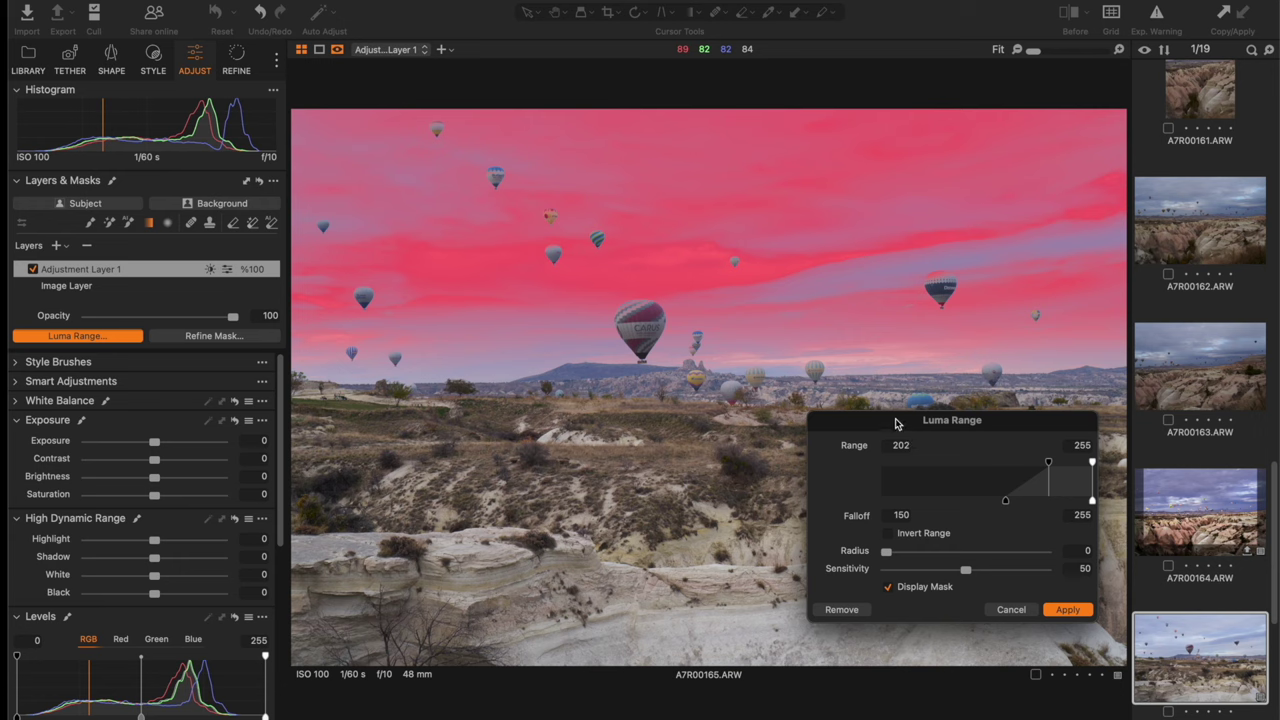
# Step: Apply the luma range, then set the sky layer's Highlight to -100 and Exposure to 0.47
pyautogui.click(1069, 612)
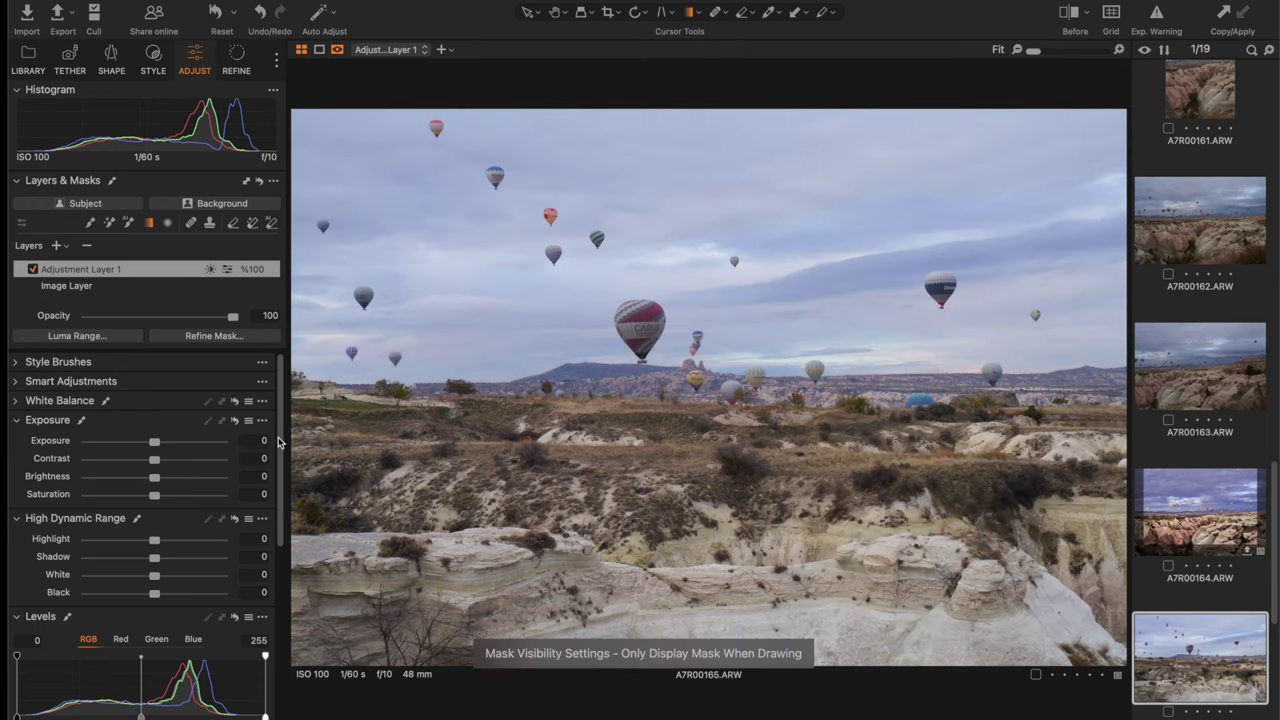
pyautogui.scroll(-2, 278, 442)
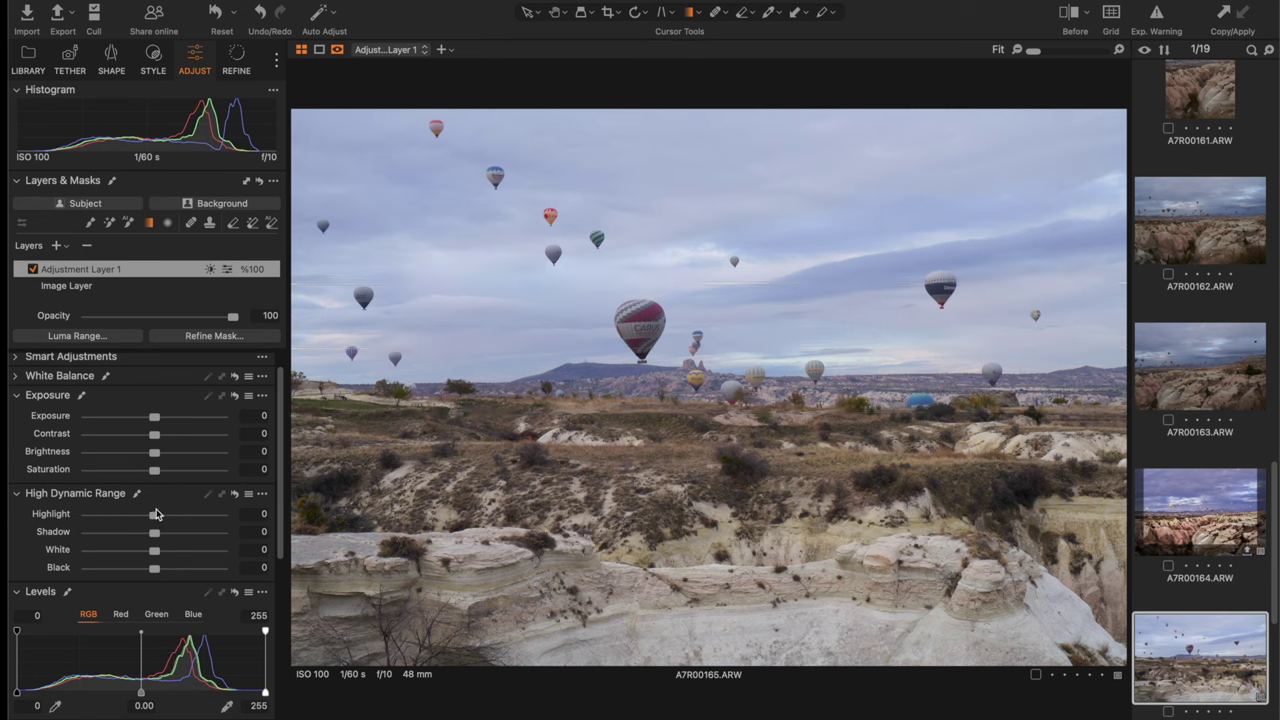
pyautogui.moveTo(156, 514); pyautogui.dragTo(84, 540)
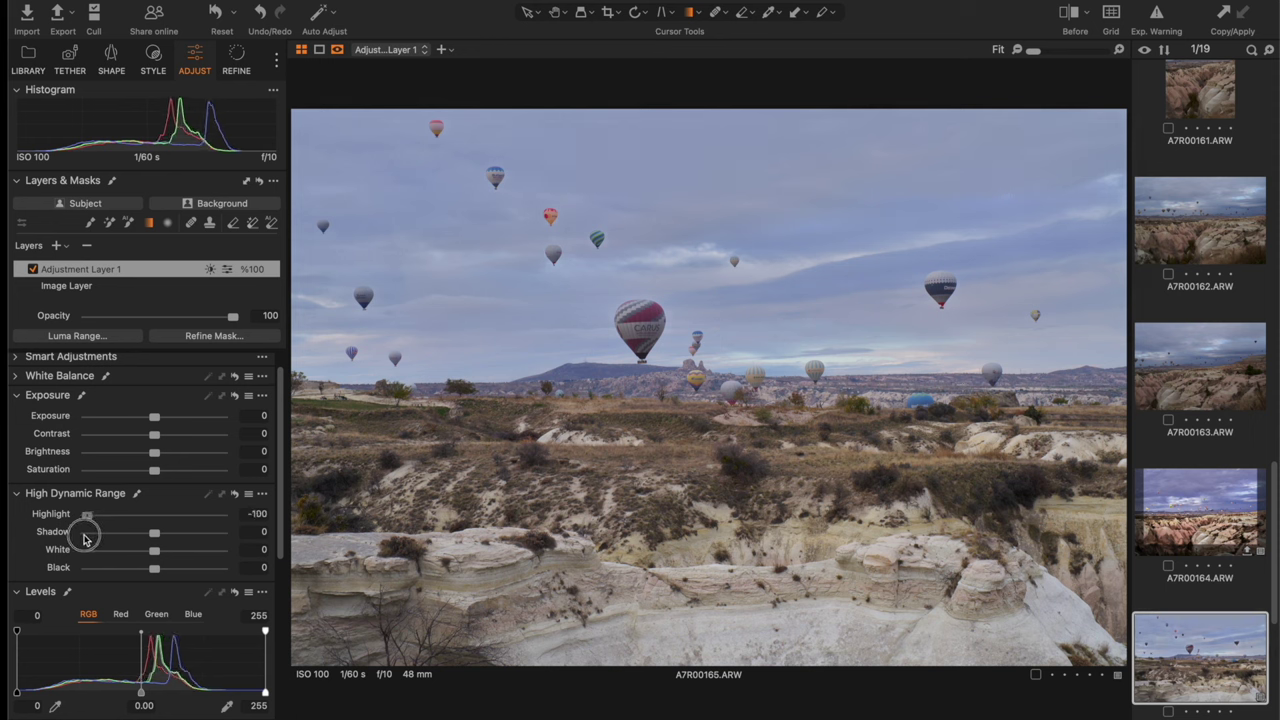
pyautogui.moveTo(155, 422); pyautogui.dragTo(160, 420)
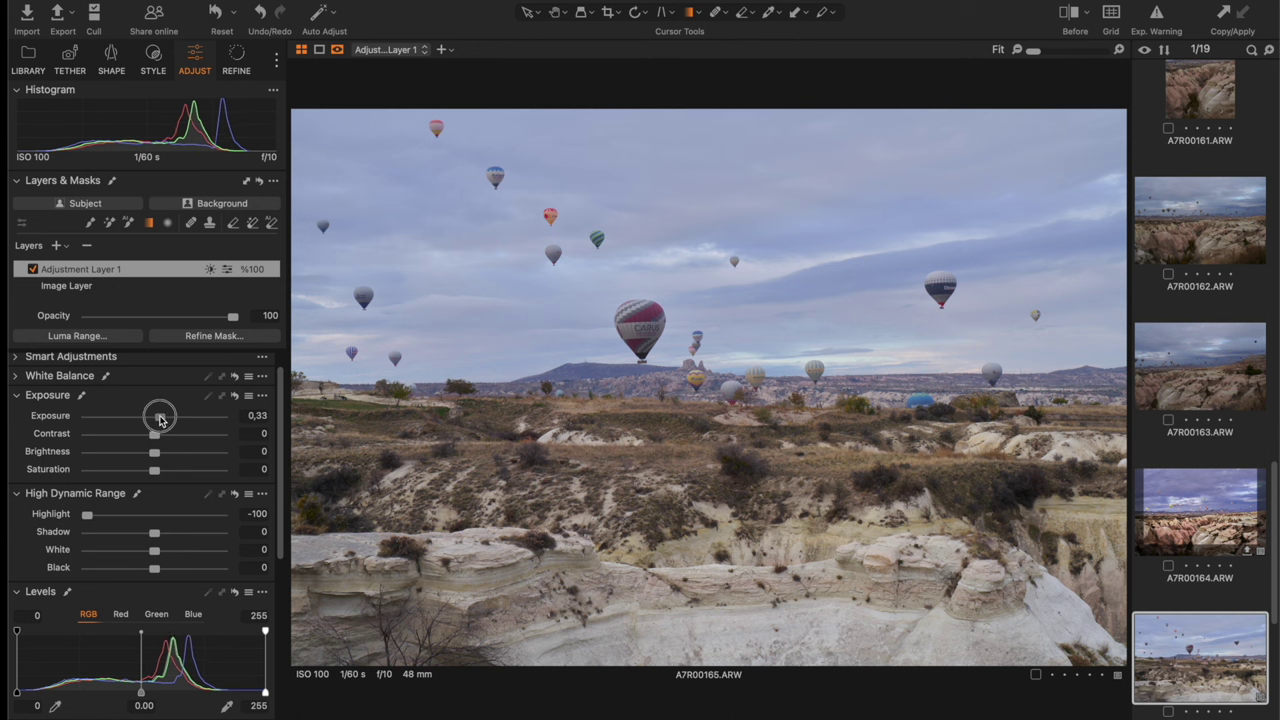
pyautogui.moveTo(160, 420); pyautogui.dragTo(162, 418)
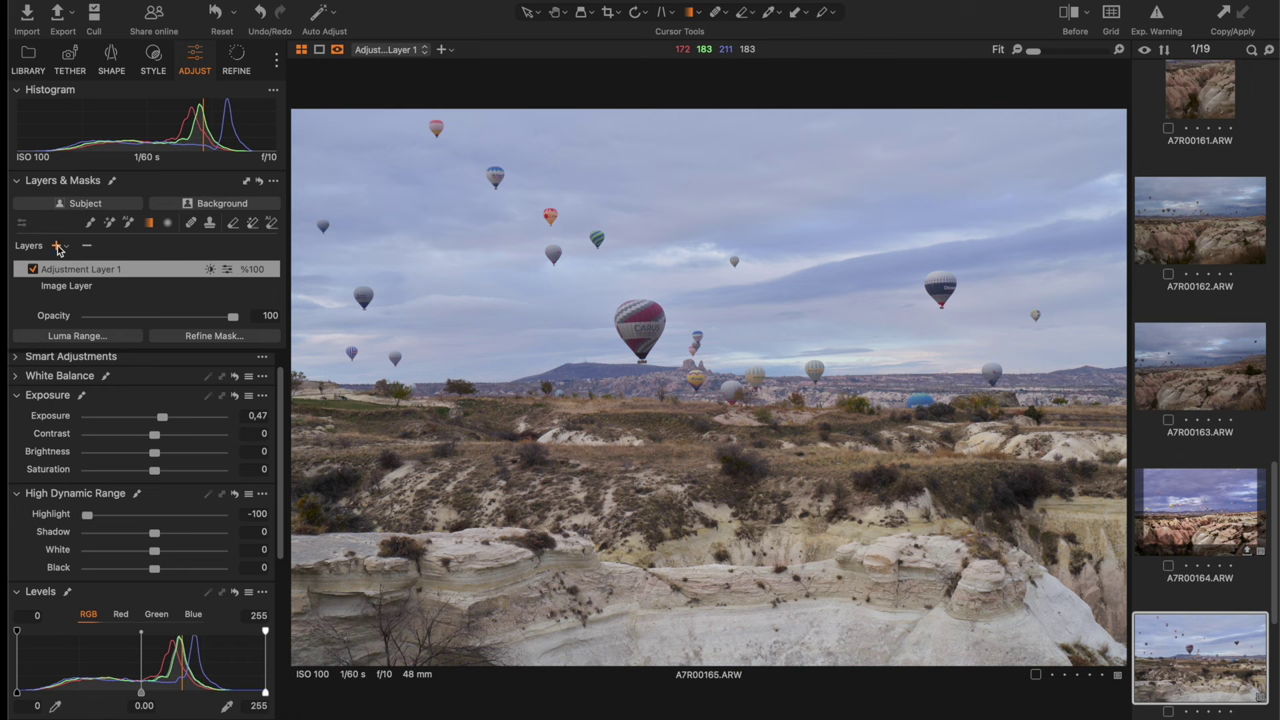
# Step: Add a ground-gradient Adjustment Layer 2 with Exposure 0.6 and Highlight -94, then zoom to 100%
pyautogui.click(57, 247)
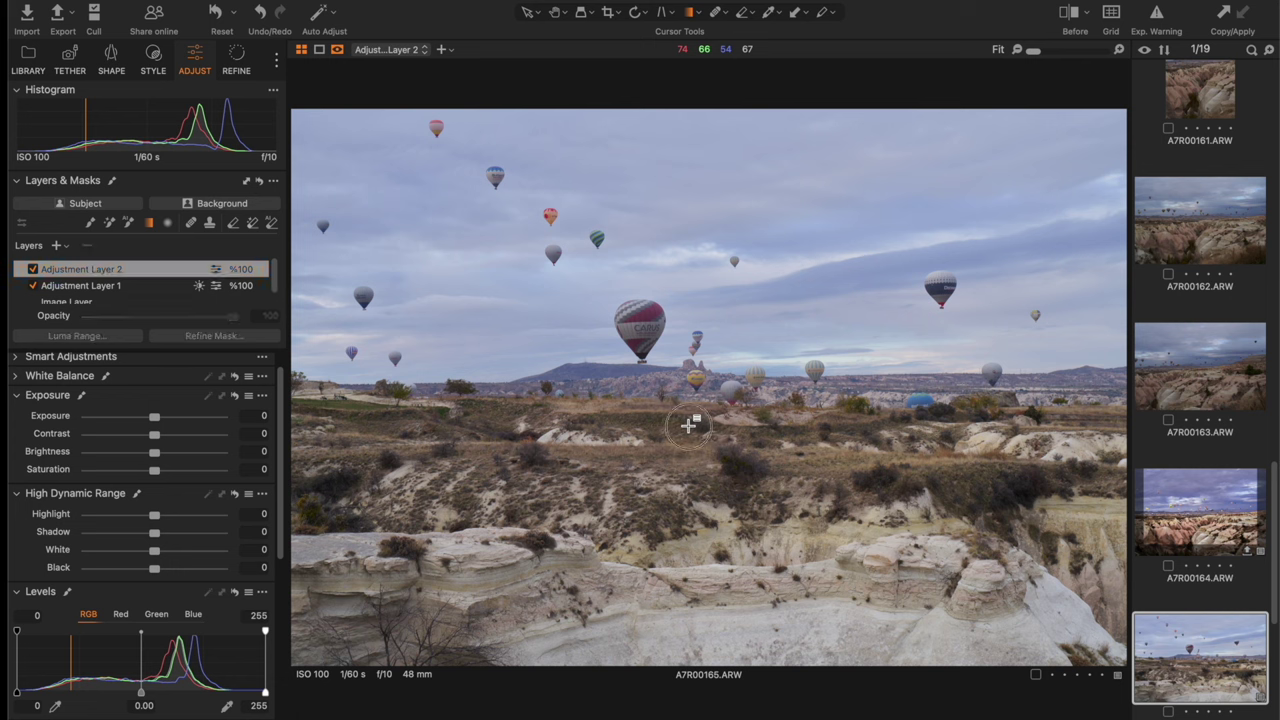
pyautogui.moveTo(688, 425); pyautogui.dragTo(688, 390)
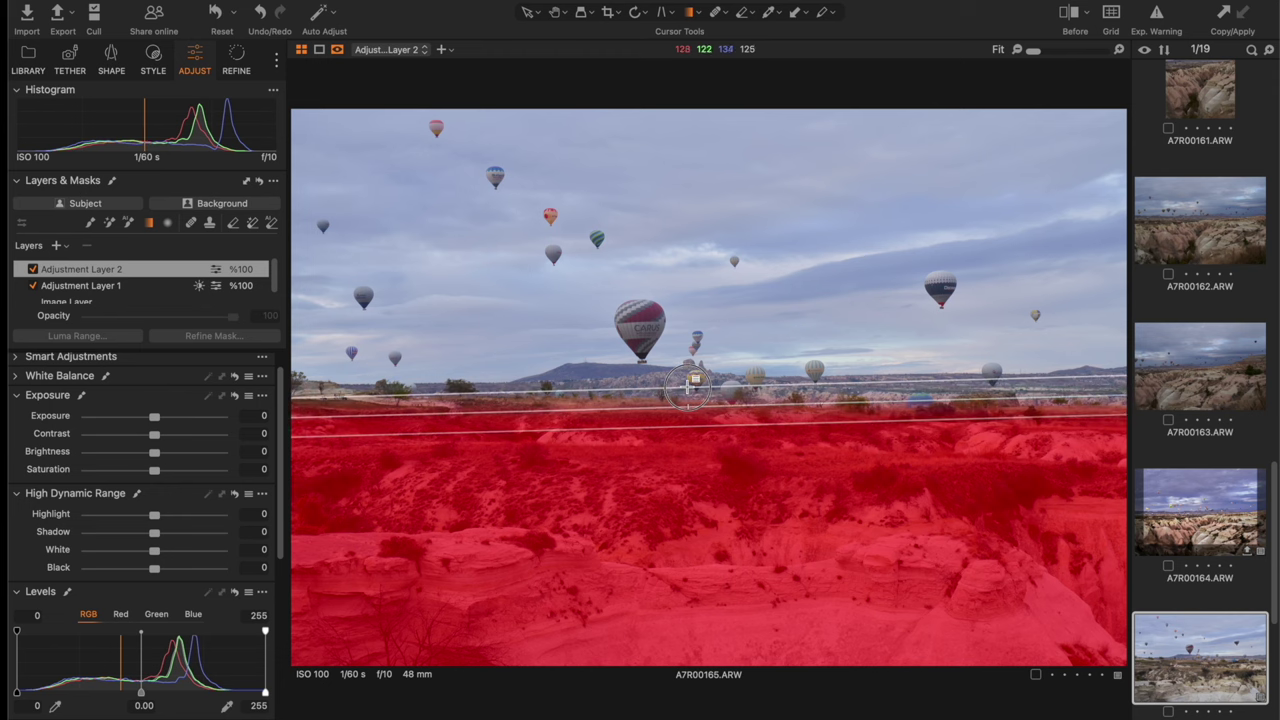
pyautogui.moveTo(688, 390); pyautogui.dragTo(690, 378)
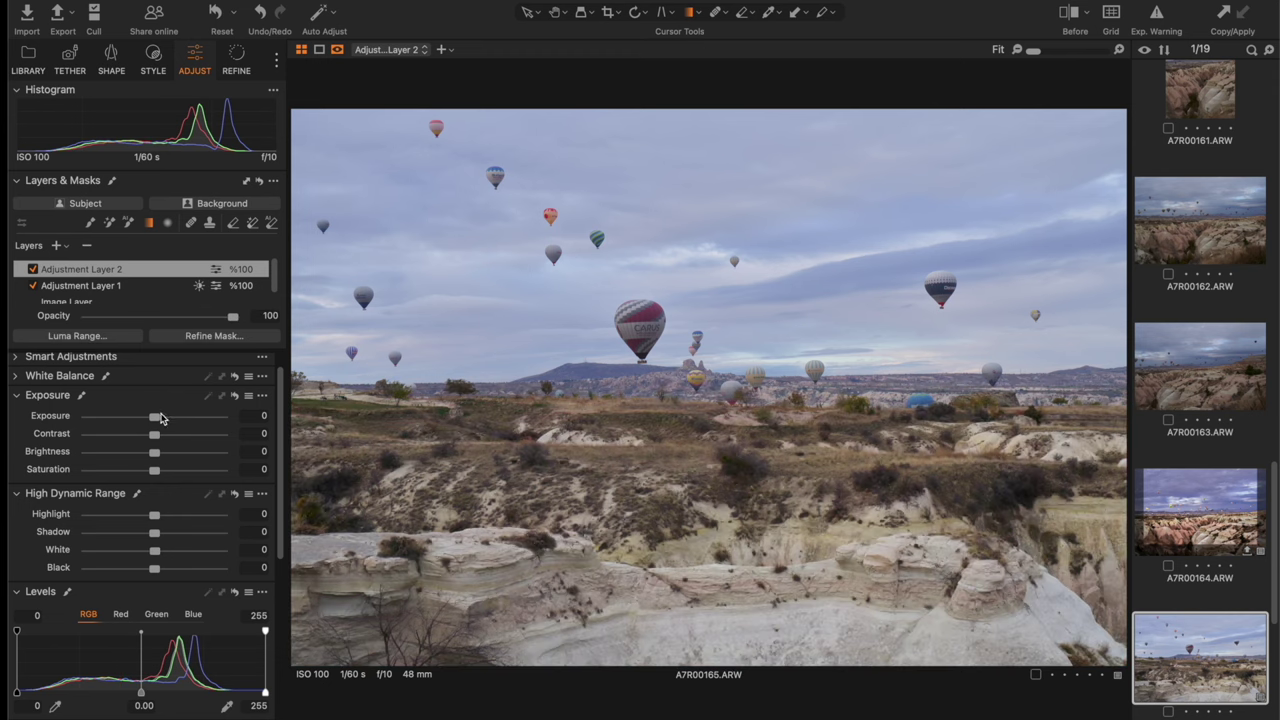
pyautogui.moveTo(155, 418); pyautogui.dragTo(164, 418)
pyautogui.moveTo(154, 518); pyautogui.dragTo(95, 540)
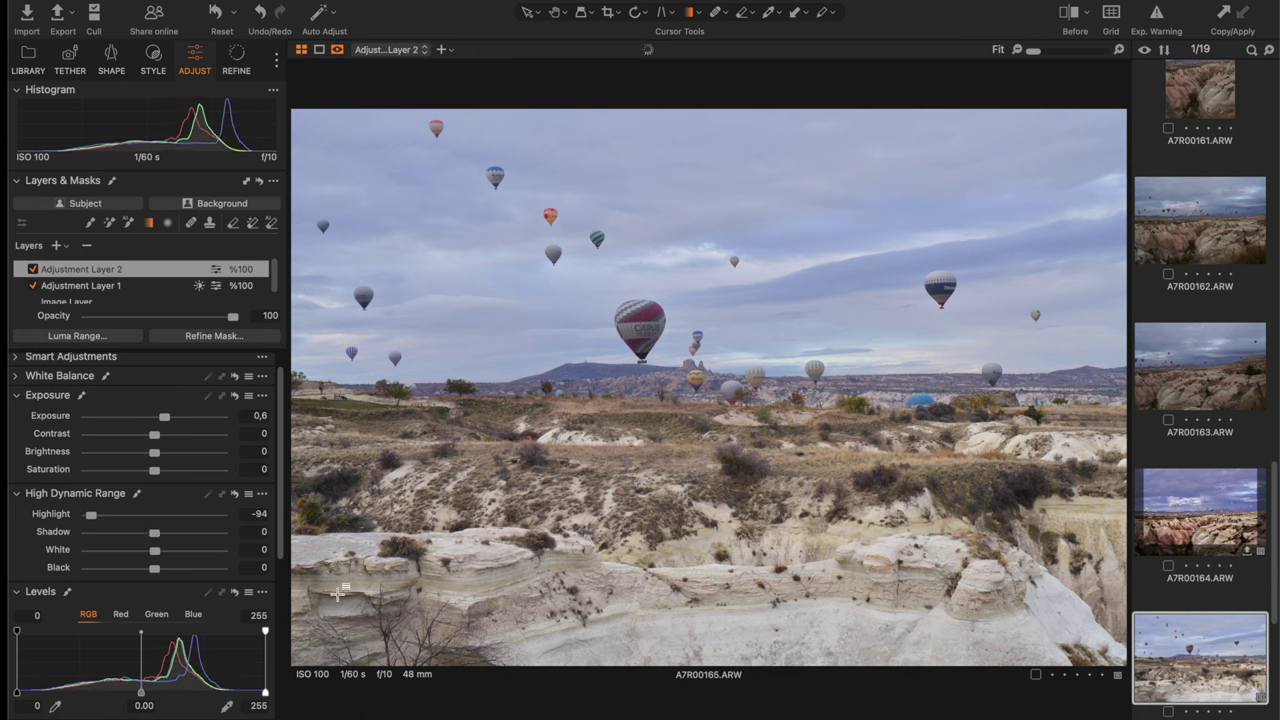
pyautogui.moveTo(95, 540); pyautogui.dragTo(91, 536)
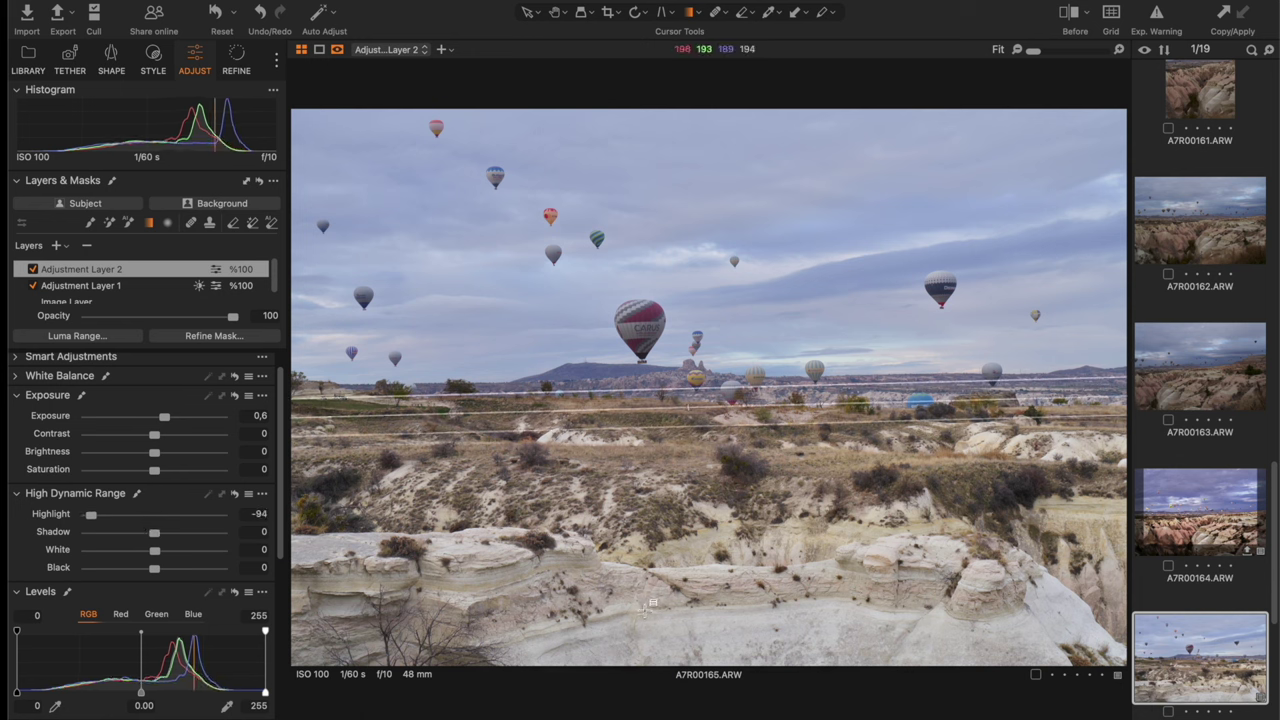
pyautogui.click(563, 13)
pyautogui.click(690, 592)
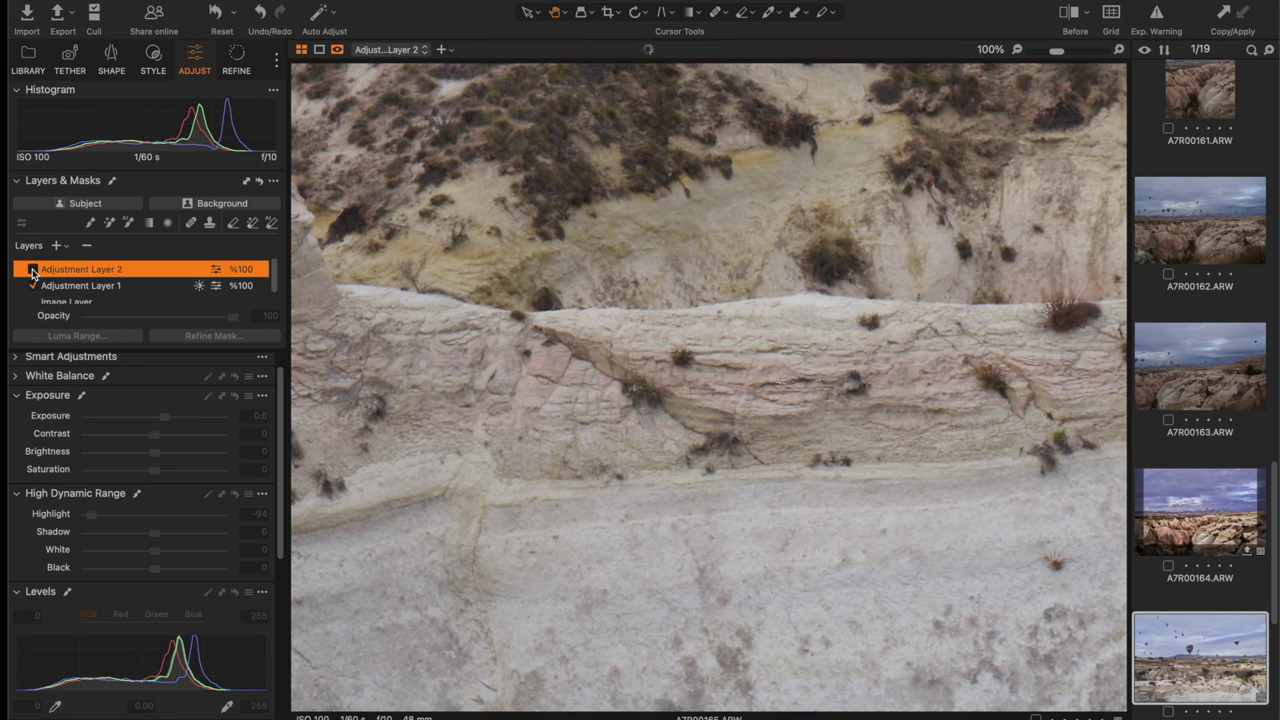
# Step: Re-enable the ground layer, rename the layers 'gök yüzü' and 'yer yüzü', and fit the photo
pyautogui.click(33, 271)
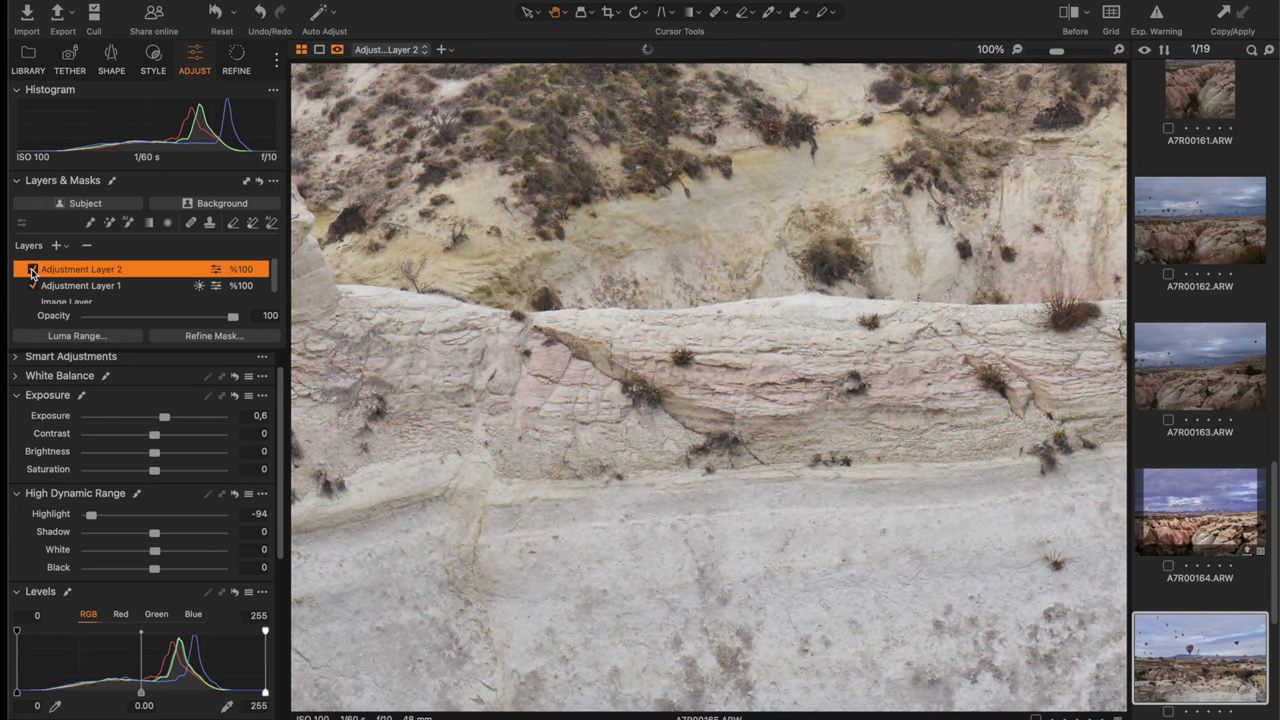
pyautogui.click(92, 287)
pyautogui.doubleClick(91, 285)
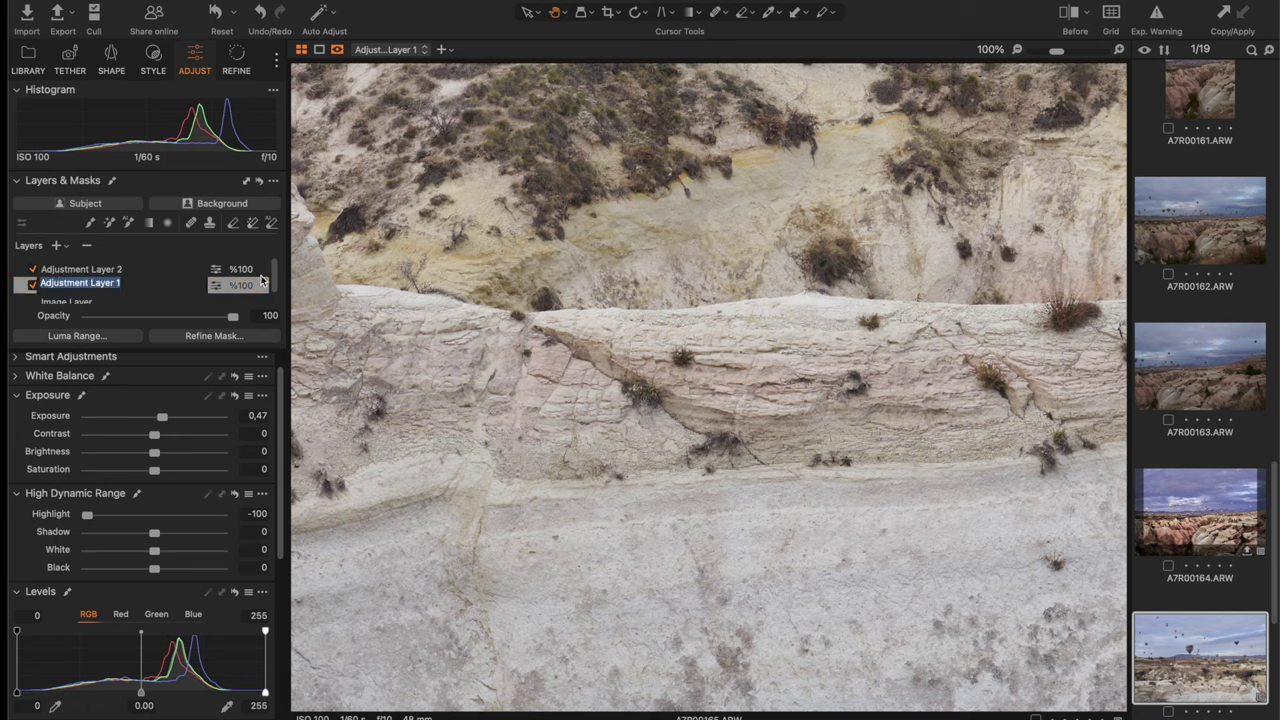
pyautogui.write('gök yüzü')
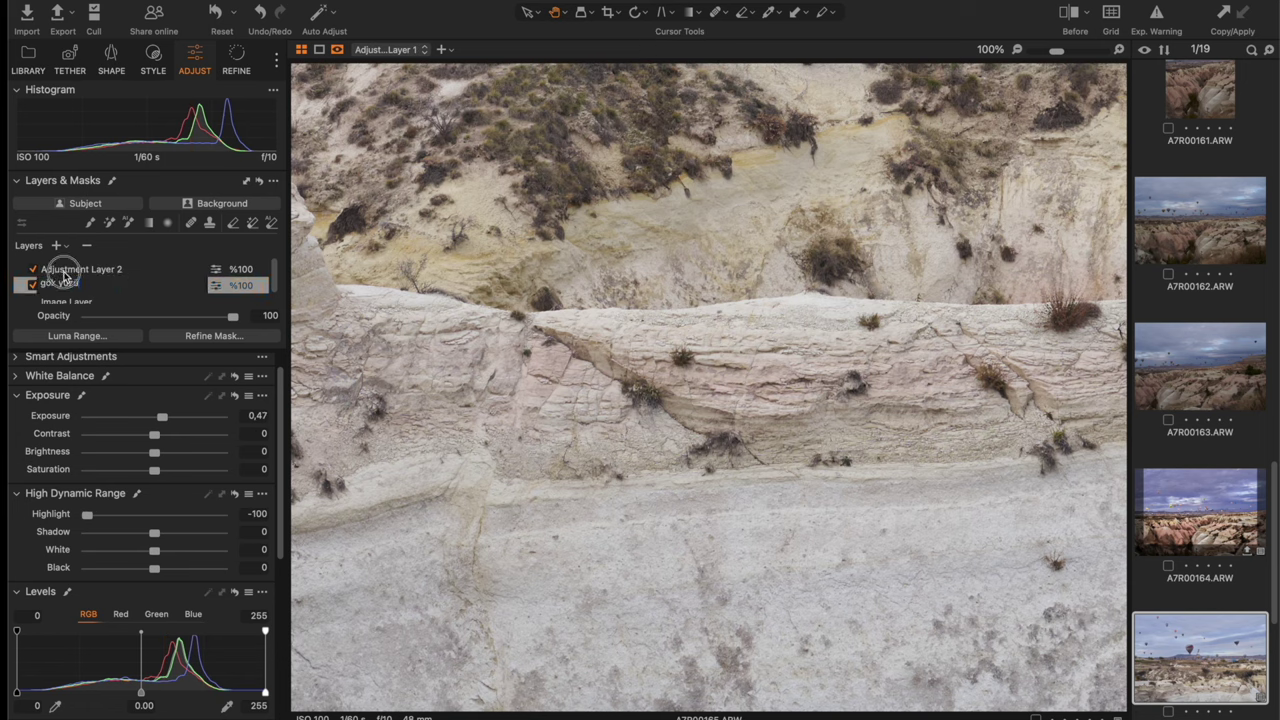
pyautogui.doubleClick(80, 269)
pyautogui.write('yer yüzü')
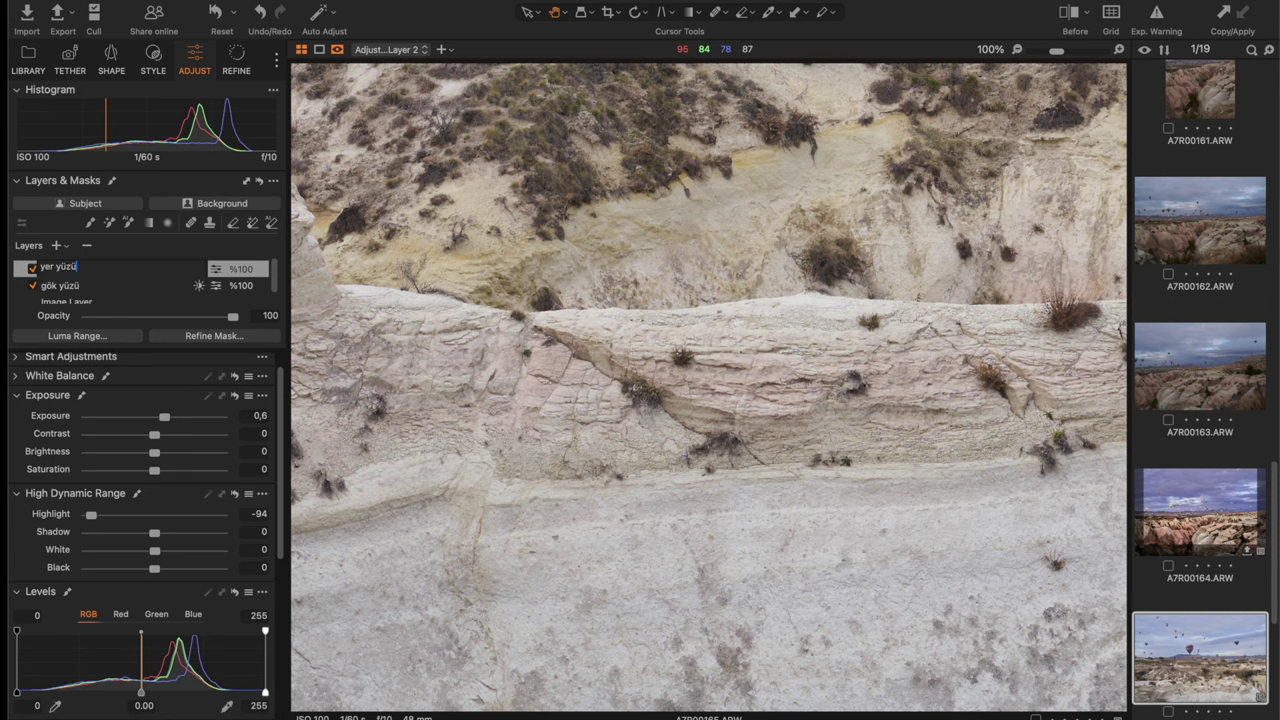
pyautogui.press('Return')
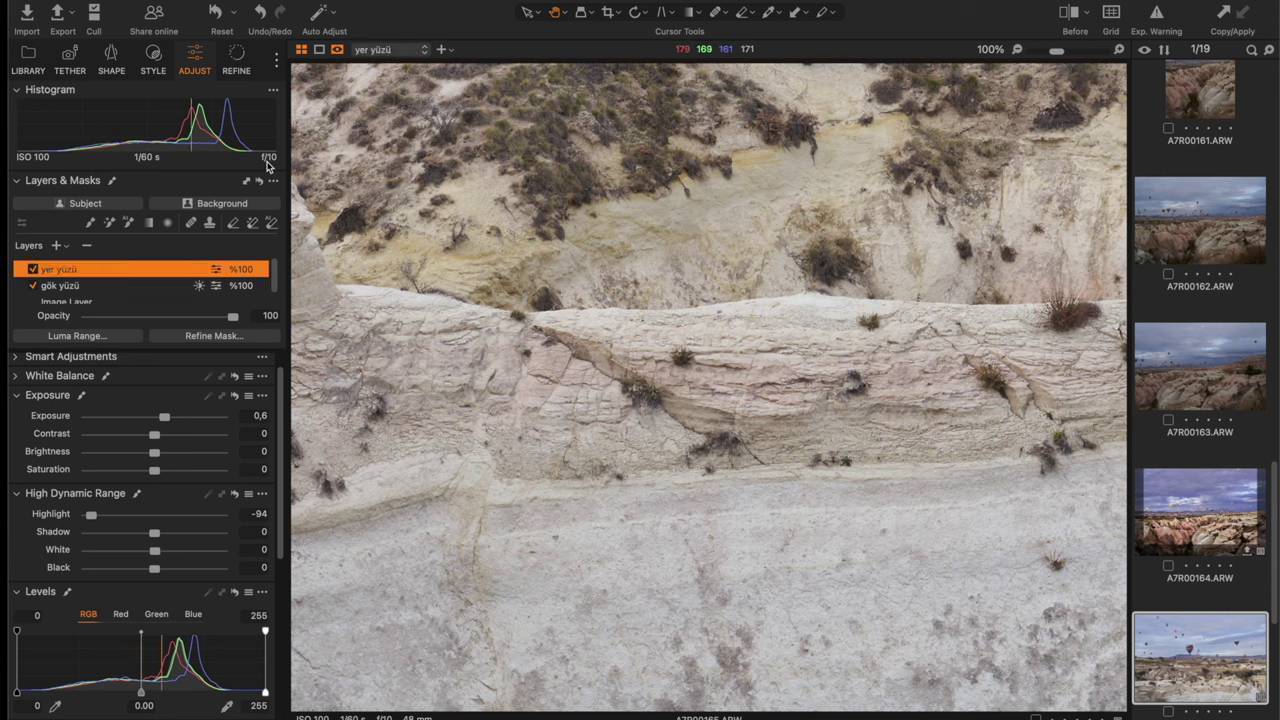
pyautogui.doubleClick(743, 343)
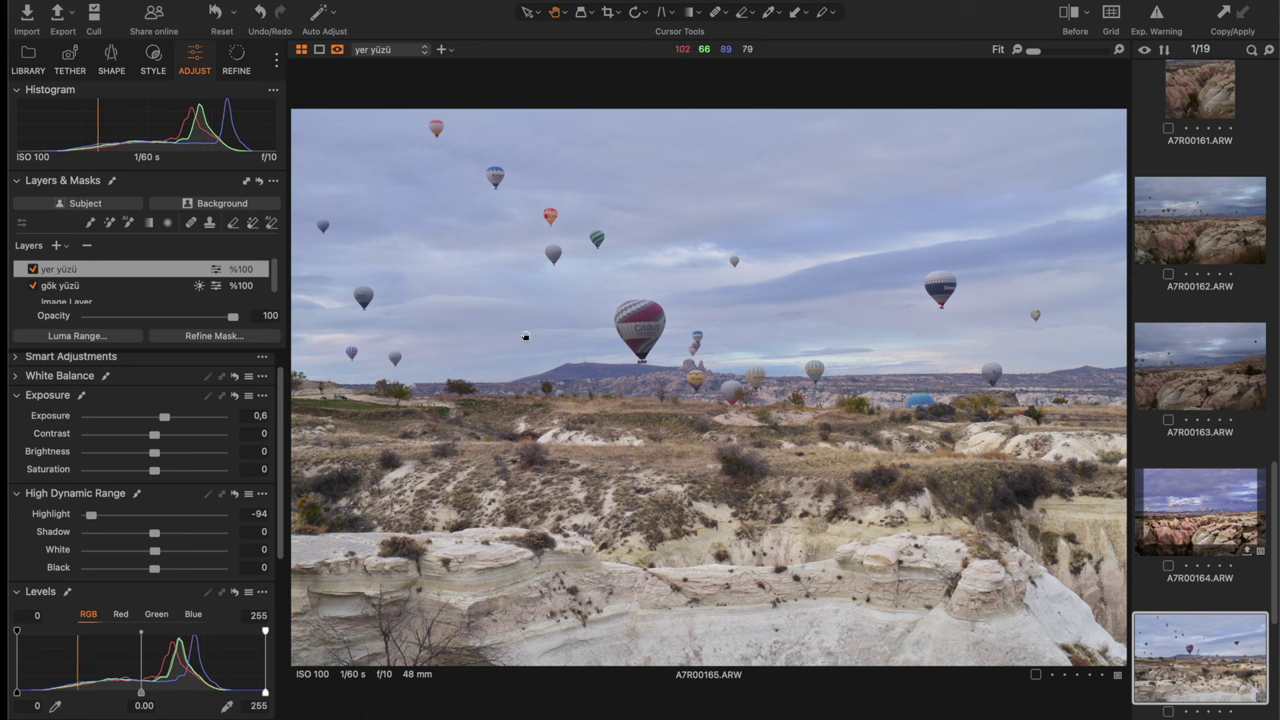
pyautogui.scroll(-1, 83, 297)
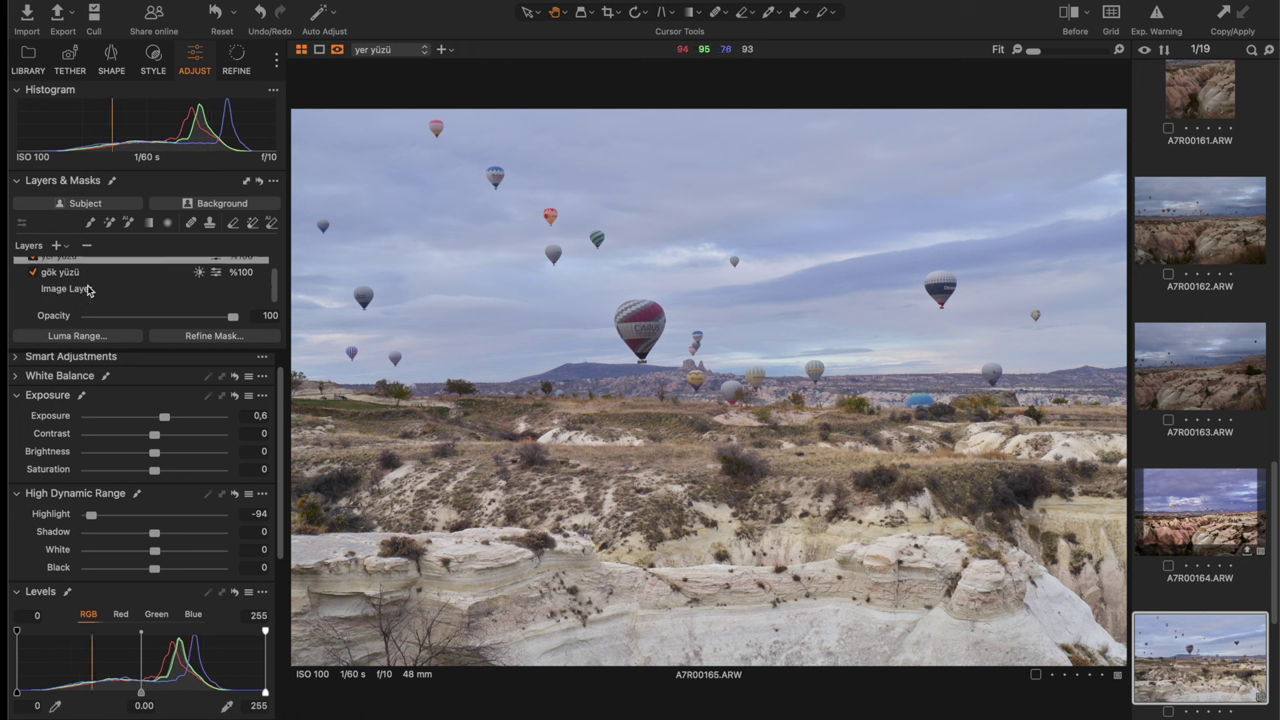
# Step: Give the base Image Layer exposure 1.04, Highlight −59, Shadow −39 and Black 26
pyautogui.click(80, 290)
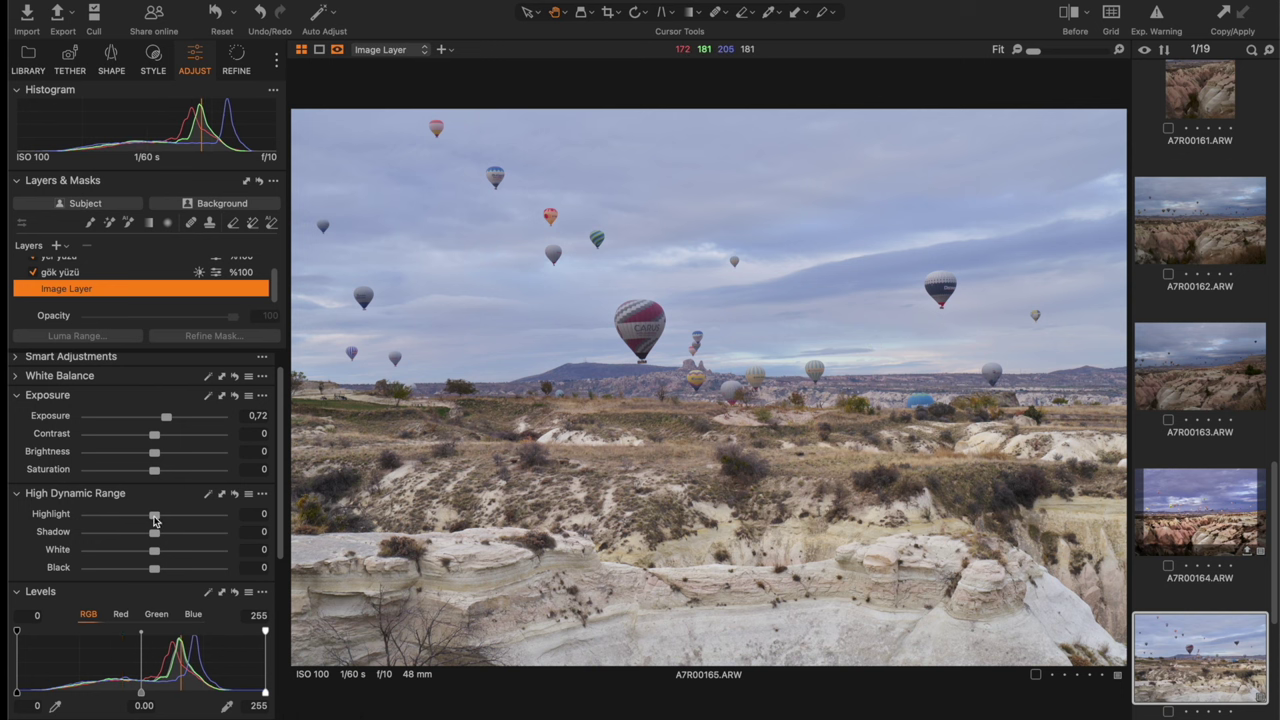
pyautogui.moveTo(154, 515); pyautogui.dragTo(116, 531)
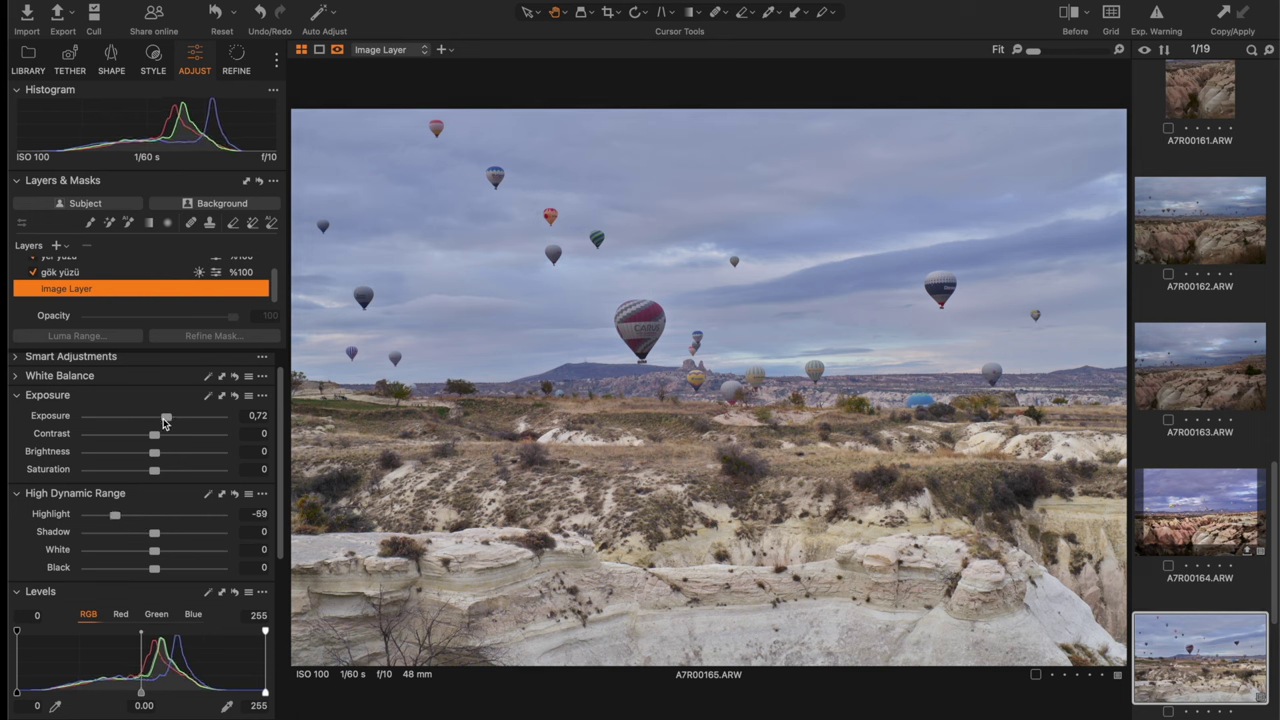
pyautogui.moveTo(165, 421); pyautogui.dragTo(171, 418)
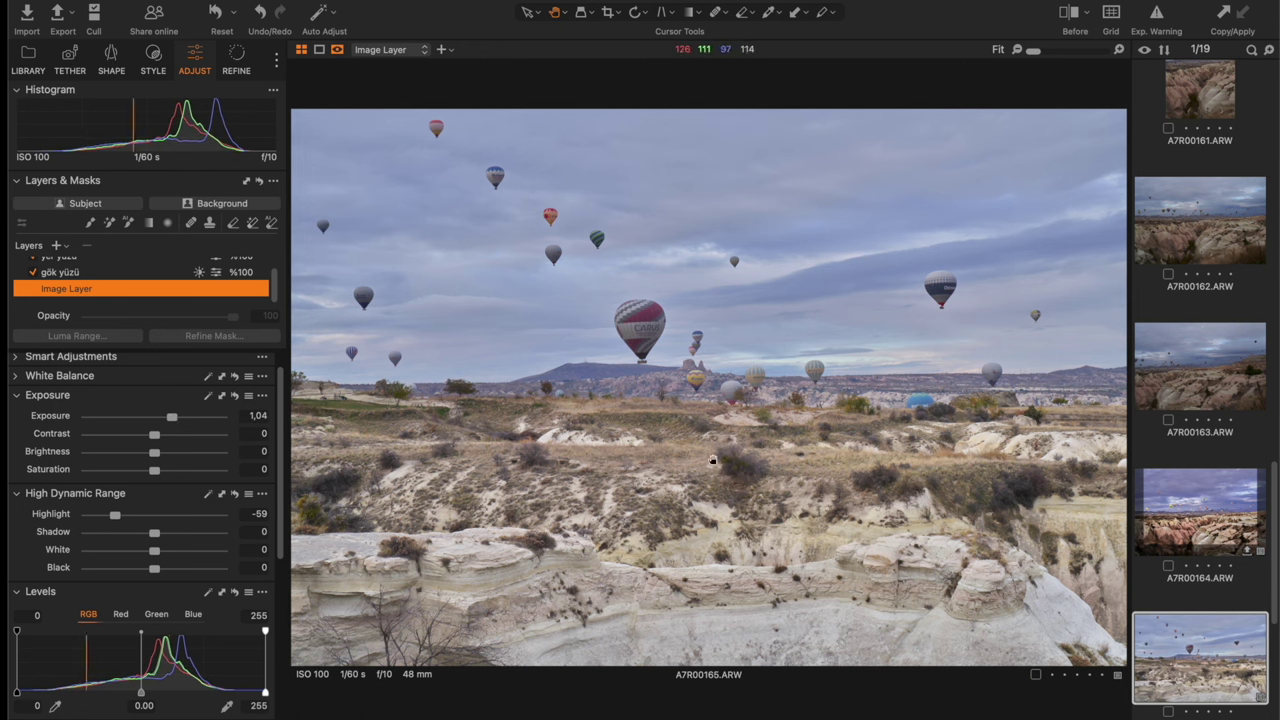
pyautogui.moveTo(157, 536); pyautogui.dragTo(128, 535)
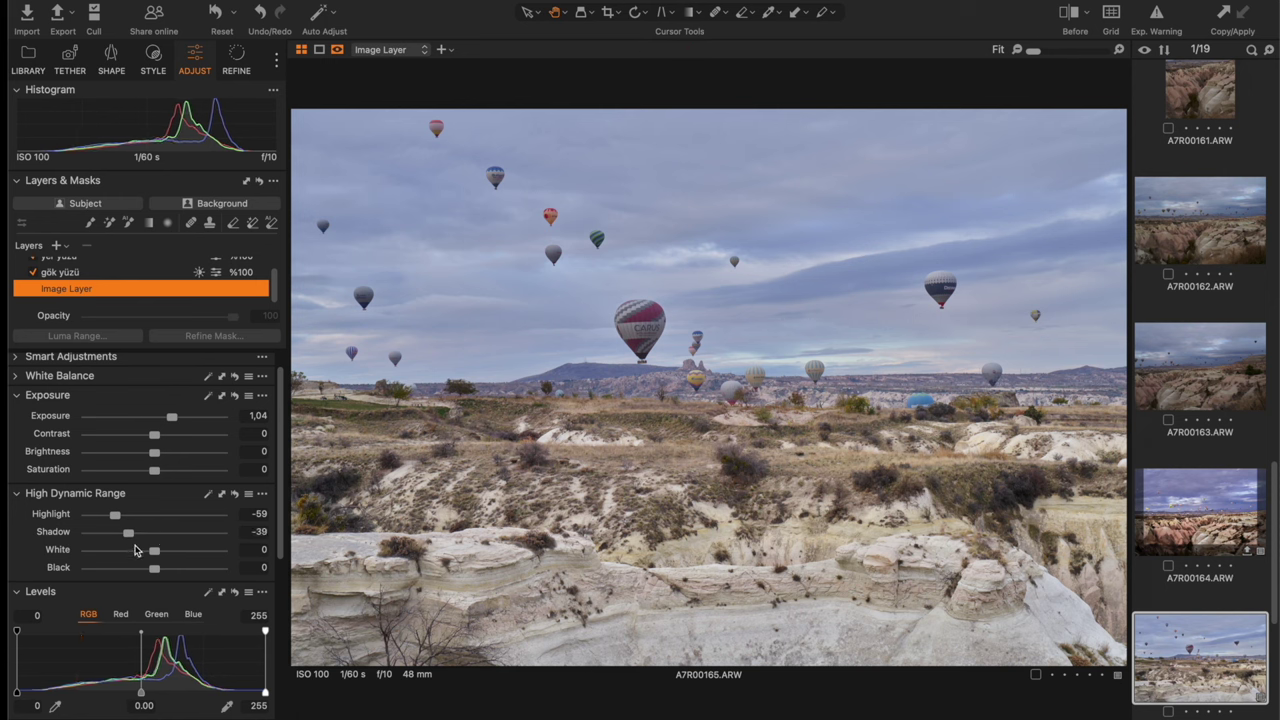
pyautogui.moveTo(155, 569); pyautogui.dragTo(171, 569)
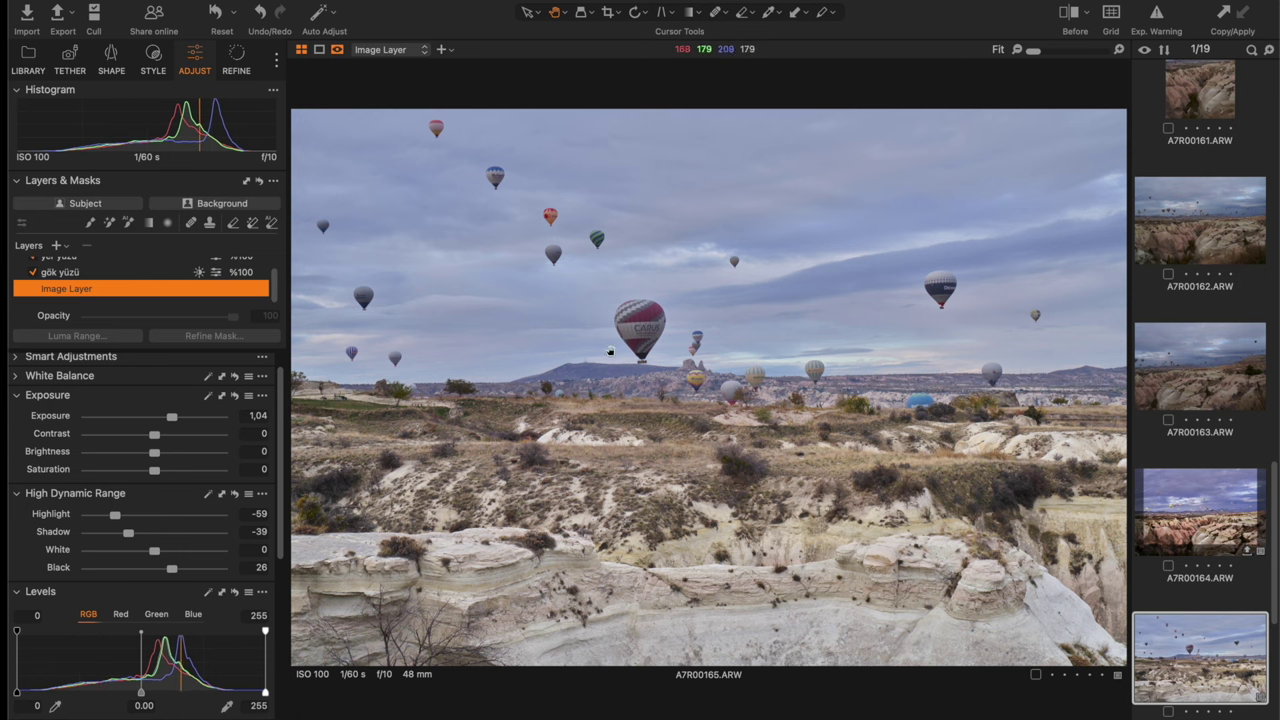
pyautogui.moveTo(282, 505); pyautogui.dragTo(284, 626)
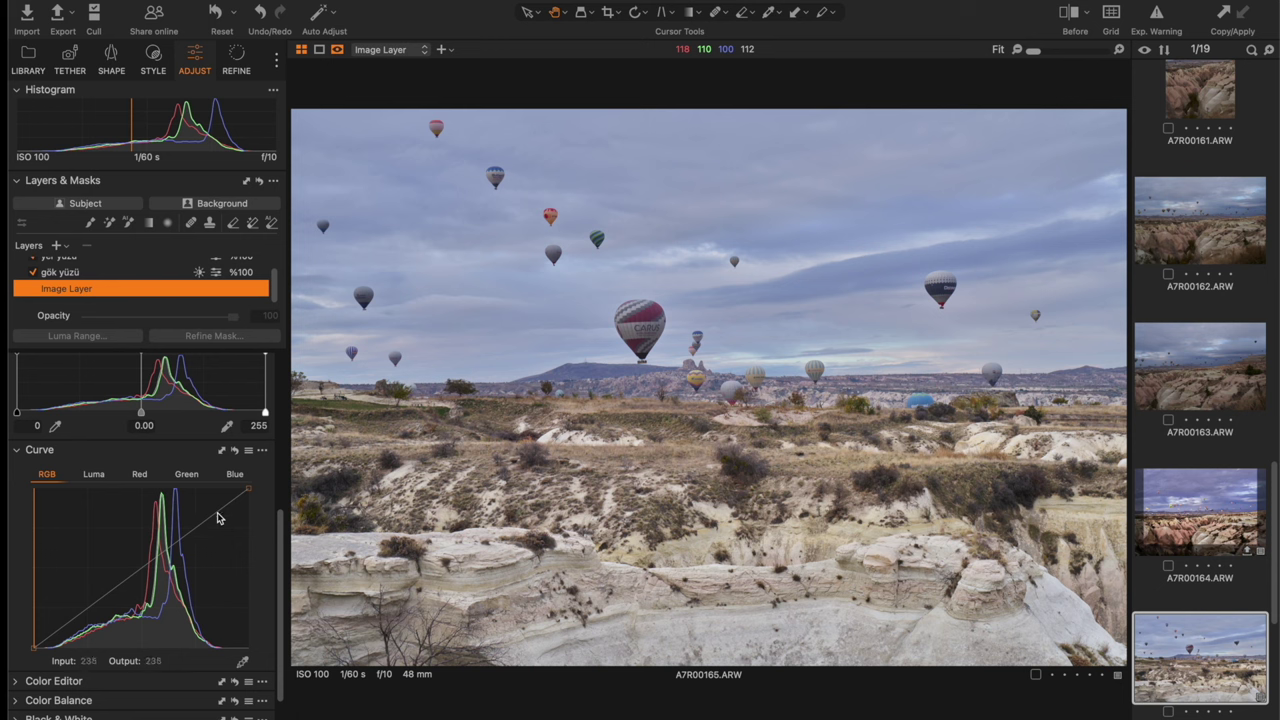
# Step: Add points to the RGB tone curve, lifting highlights near input 188 and shadows near 71
pyautogui.click(89, 614)
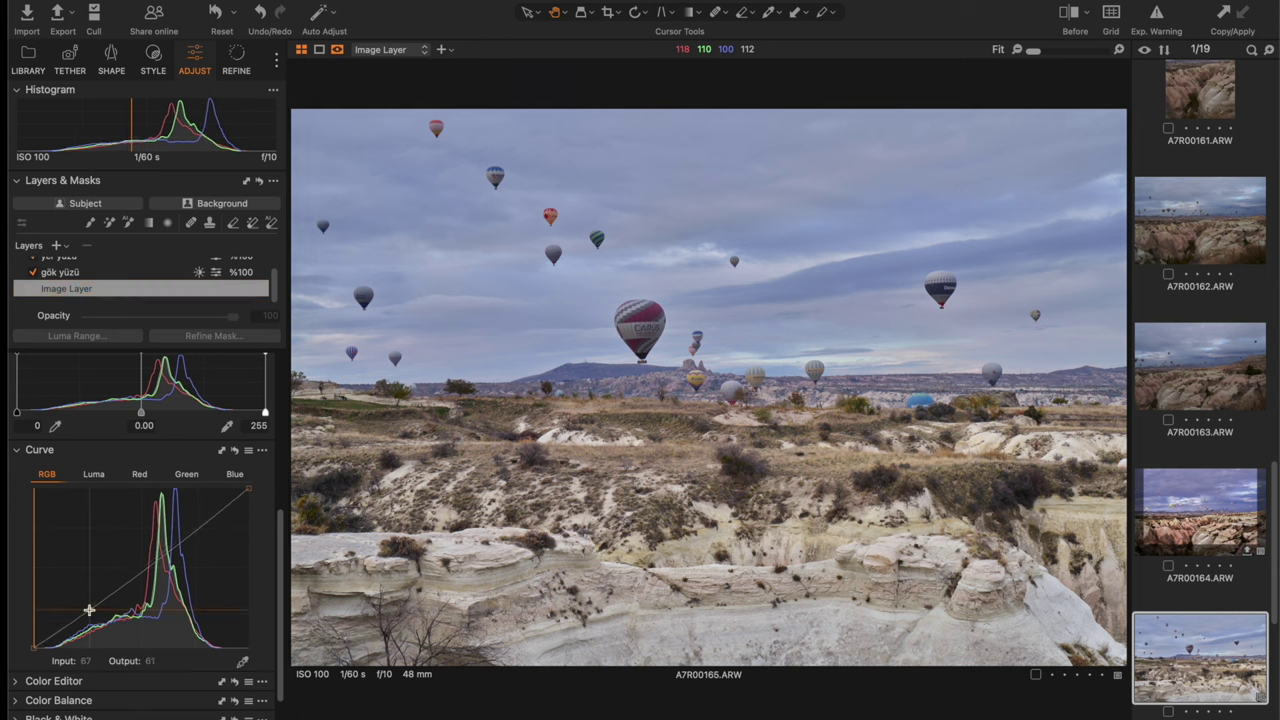
pyautogui.click(144, 572)
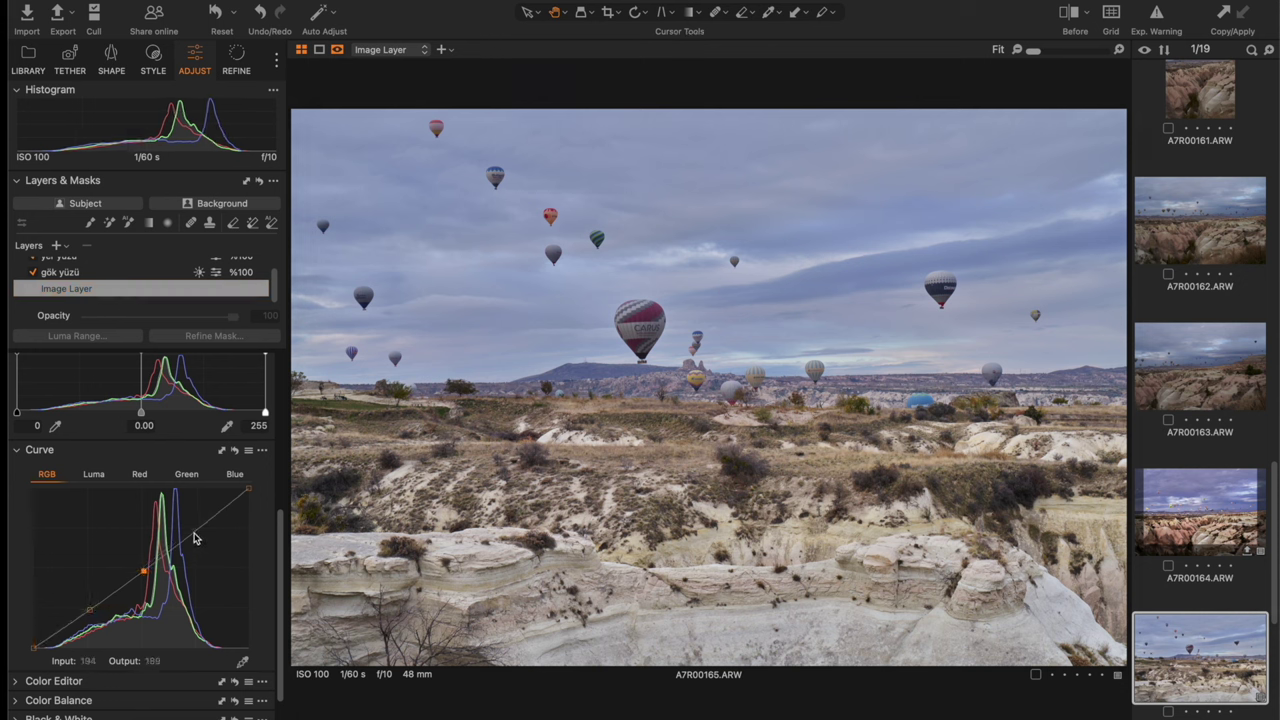
pyautogui.click(195, 531)
pyautogui.moveTo(195, 535); pyautogui.dragTo(193, 524)
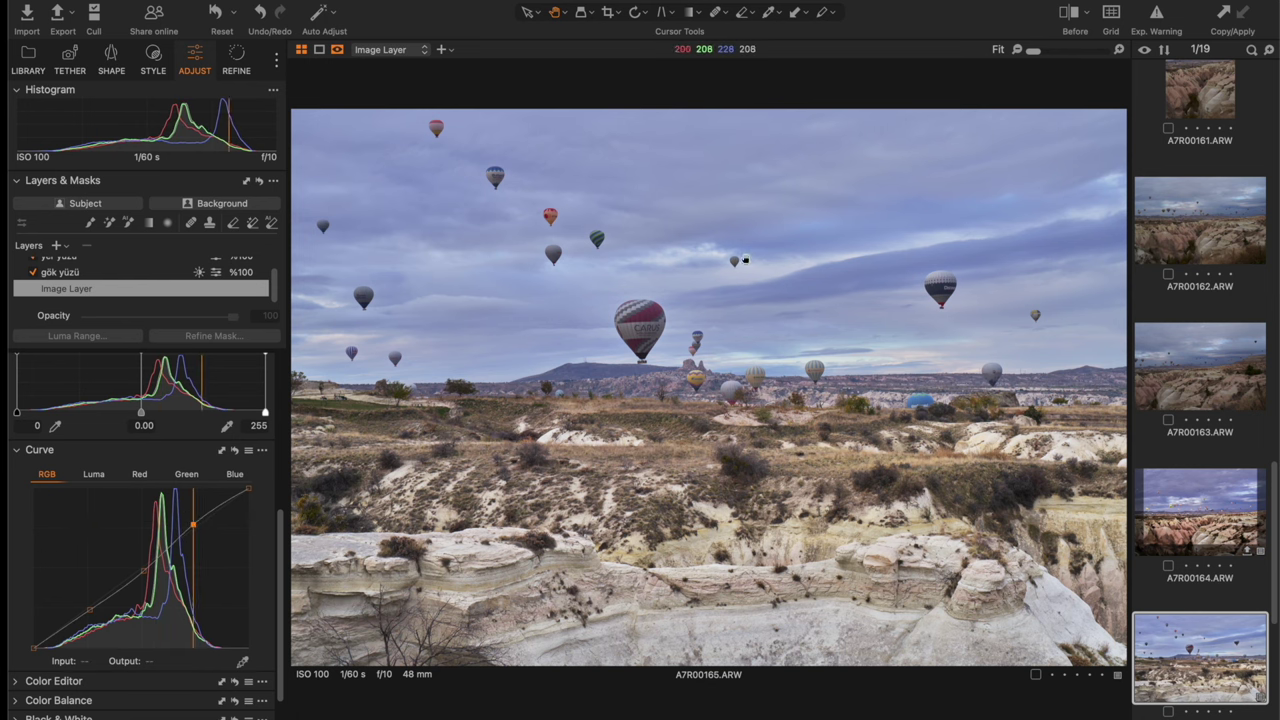
pyautogui.click(92, 612)
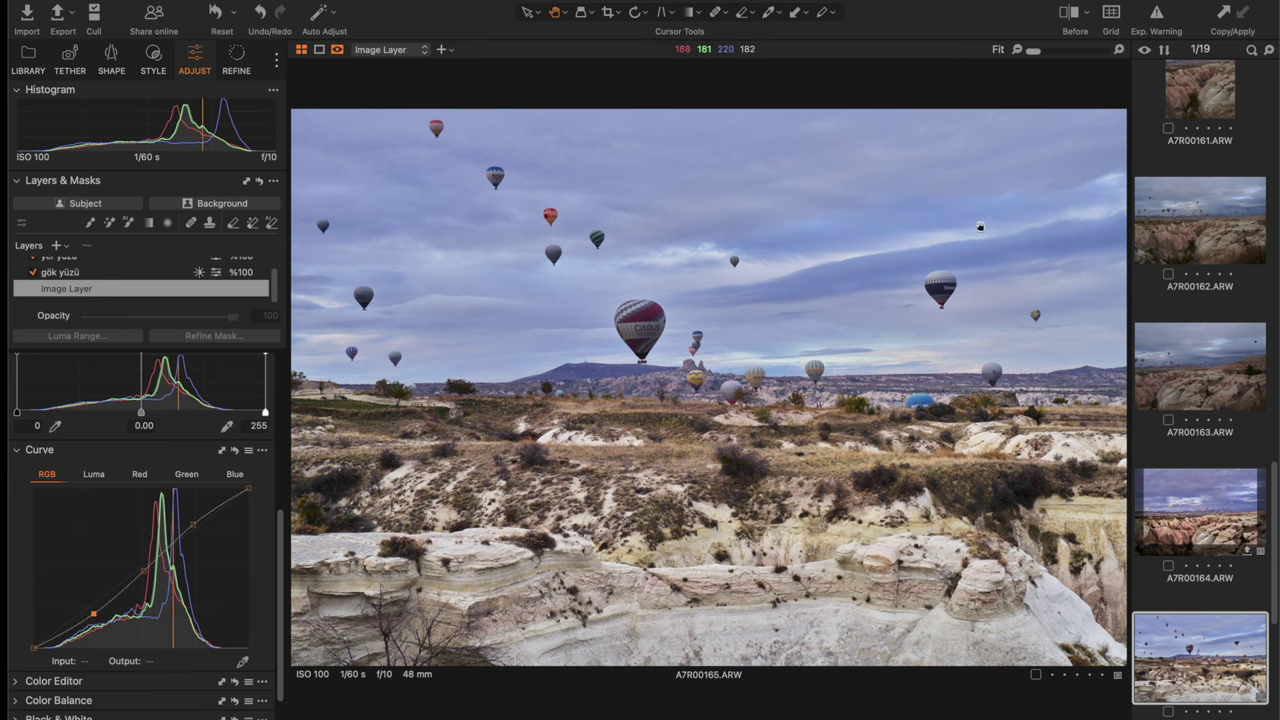
pyautogui.click(1070, 12)
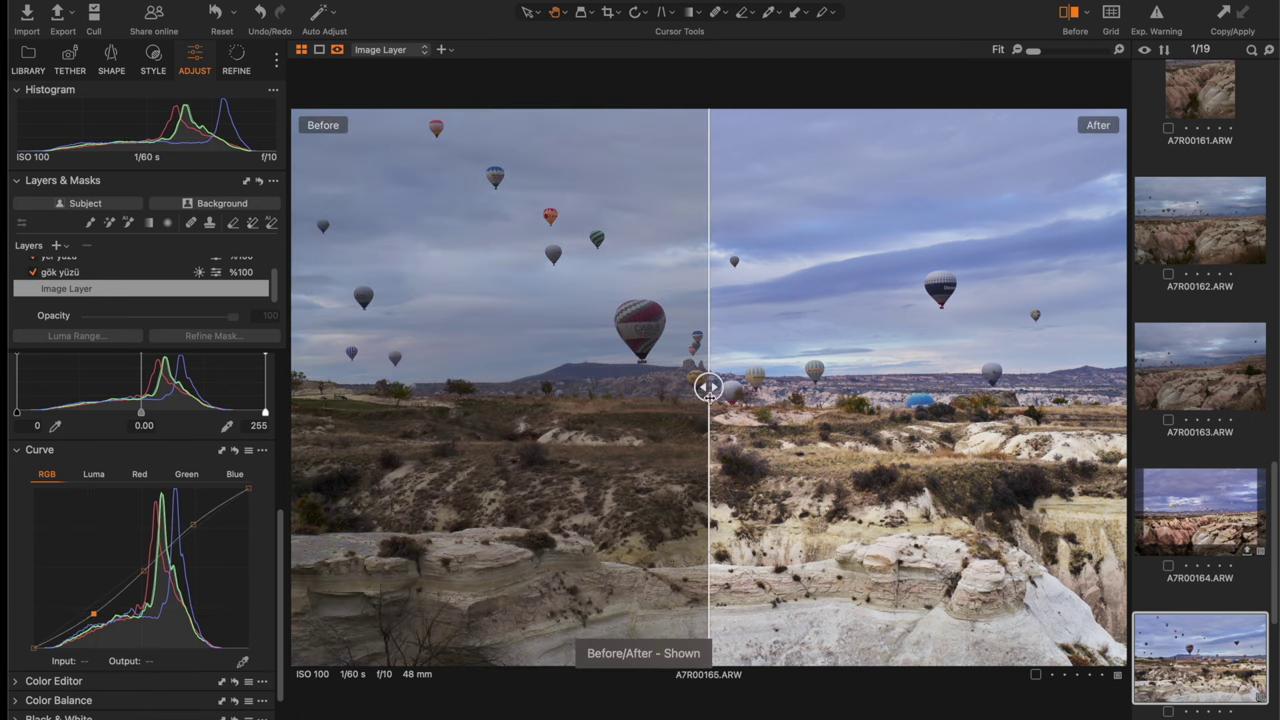
pyautogui.moveTo(706, 387)
pyautogui.mouseDown()
pyautogui.moveTo(1092, 387)
pyautogui.moveTo(310, 420)
pyautogui.moveTo(1006, 420)
pyautogui.moveTo(480, 420)
pyautogui.moveTo(885, 420)
pyautogui.mouseUp()
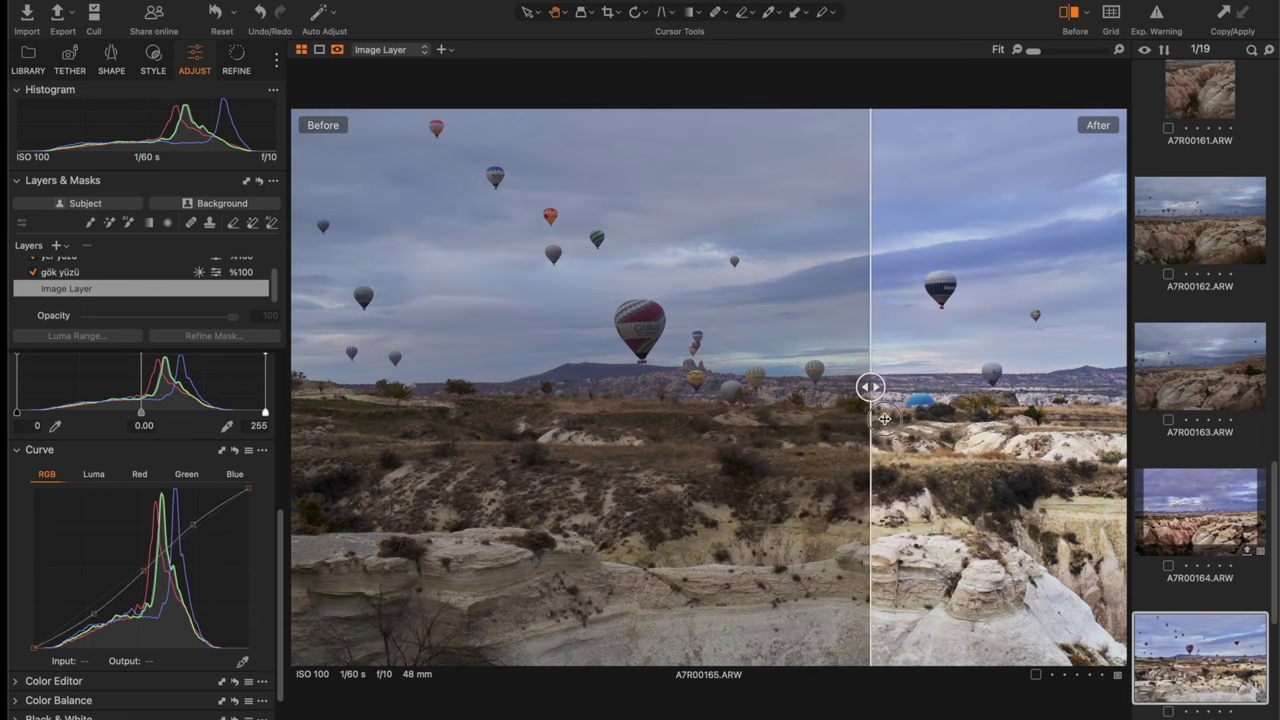
pyautogui.click(1075, 12)
pyautogui.scroll(5, 105, 280)
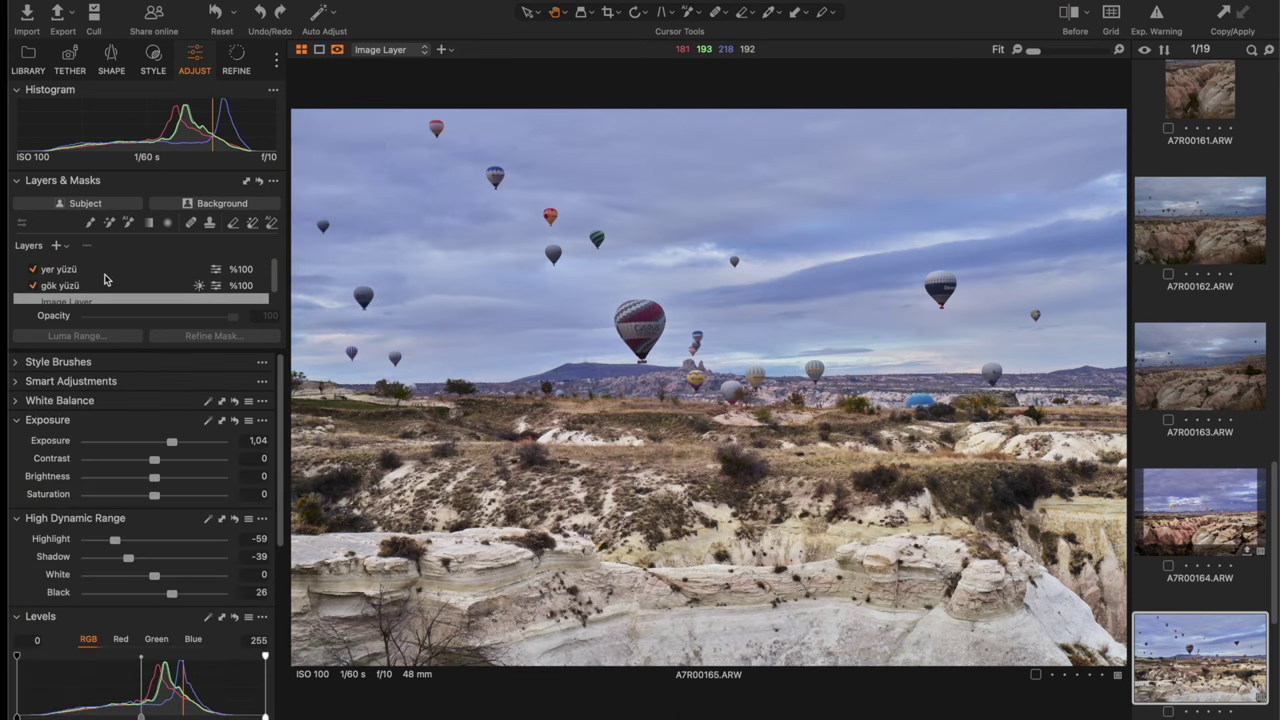
# Step: Add Adjustment Layer 1 and mask all the balloons with AI Select, hiding the mask overlay
pyautogui.click(57, 246)
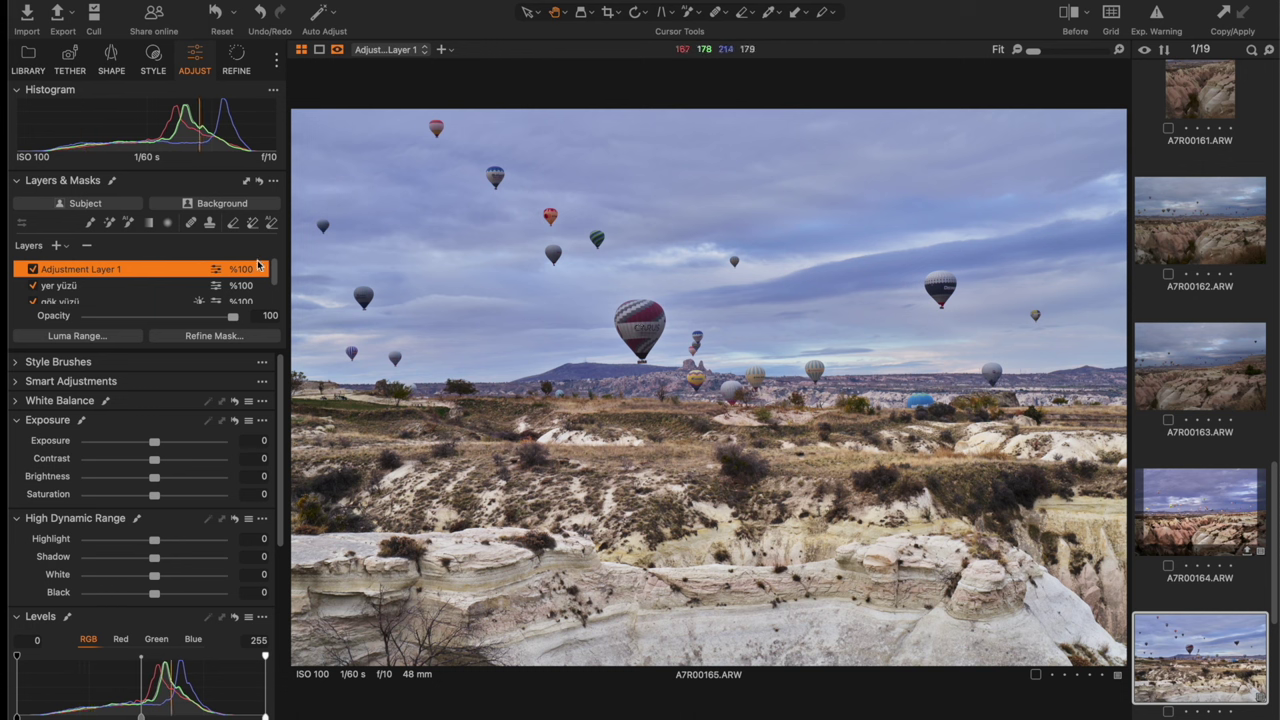
pyautogui.click(128, 224)
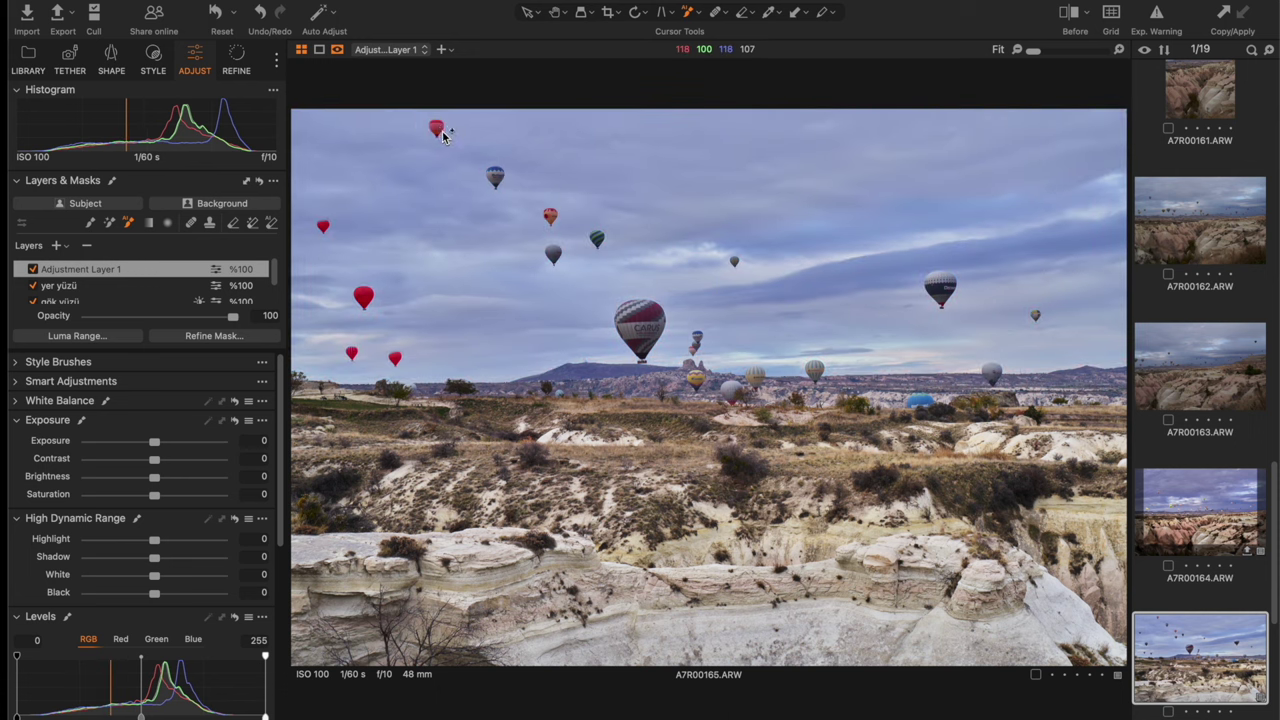
pyautogui.click(733, 390)
pyautogui.click(815, 370)
pyautogui.click(940, 290)
pyautogui.click(921, 400)
pyautogui.click(993, 374)
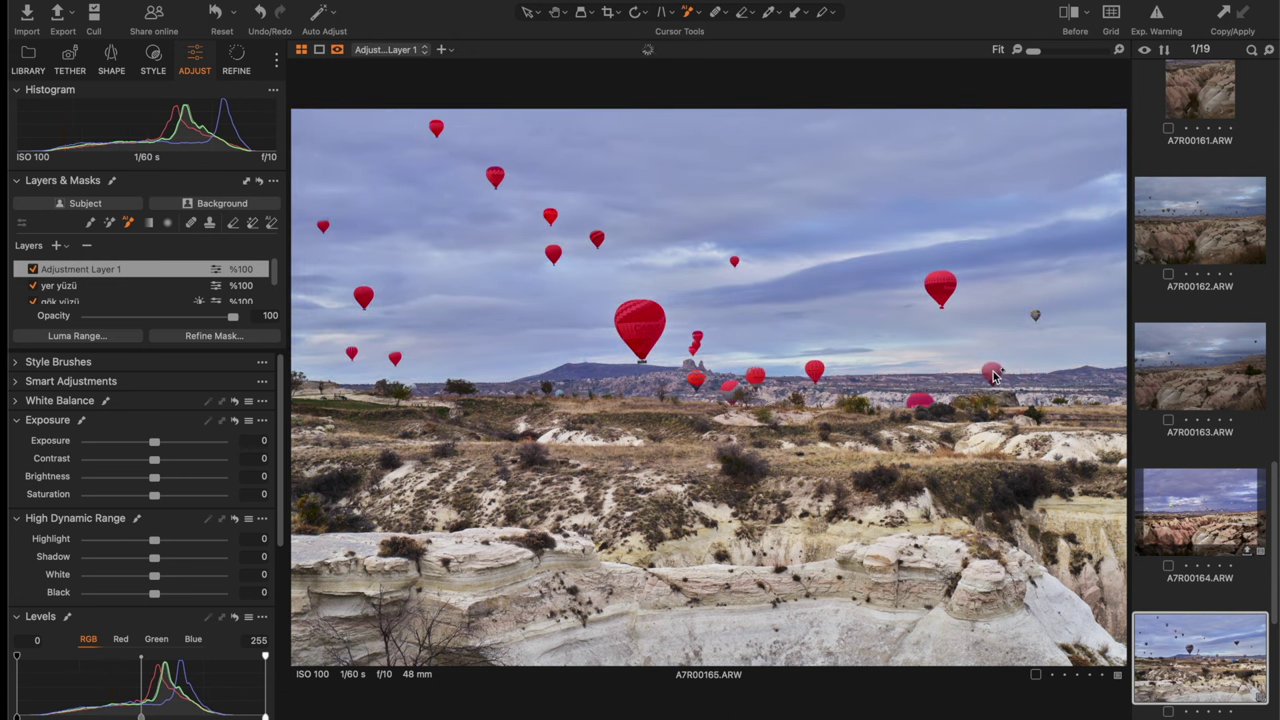
pyautogui.click(1038, 317)
pyautogui.press('m')
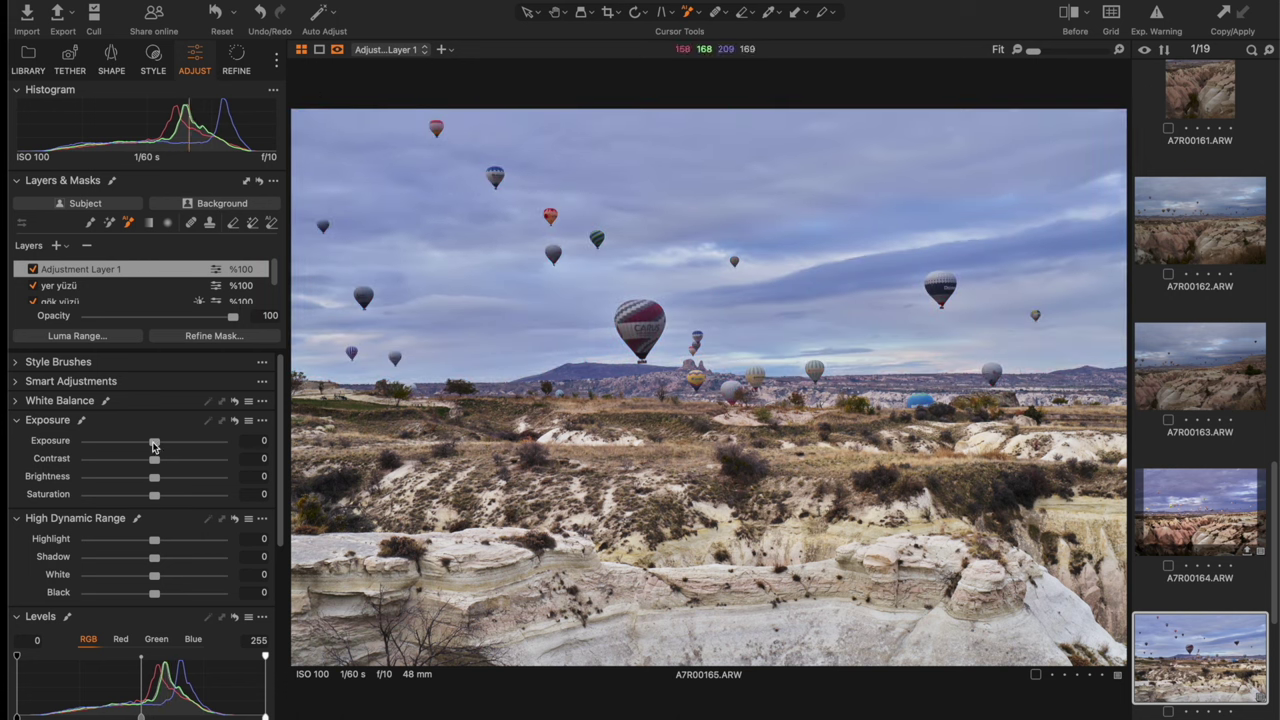
# Step: Set the balloon layer to exposure 0.76, saturation 100, Highlight 49, Shadow 23 and White 17
pyautogui.moveTo(154, 443); pyautogui.dragTo(166, 441)
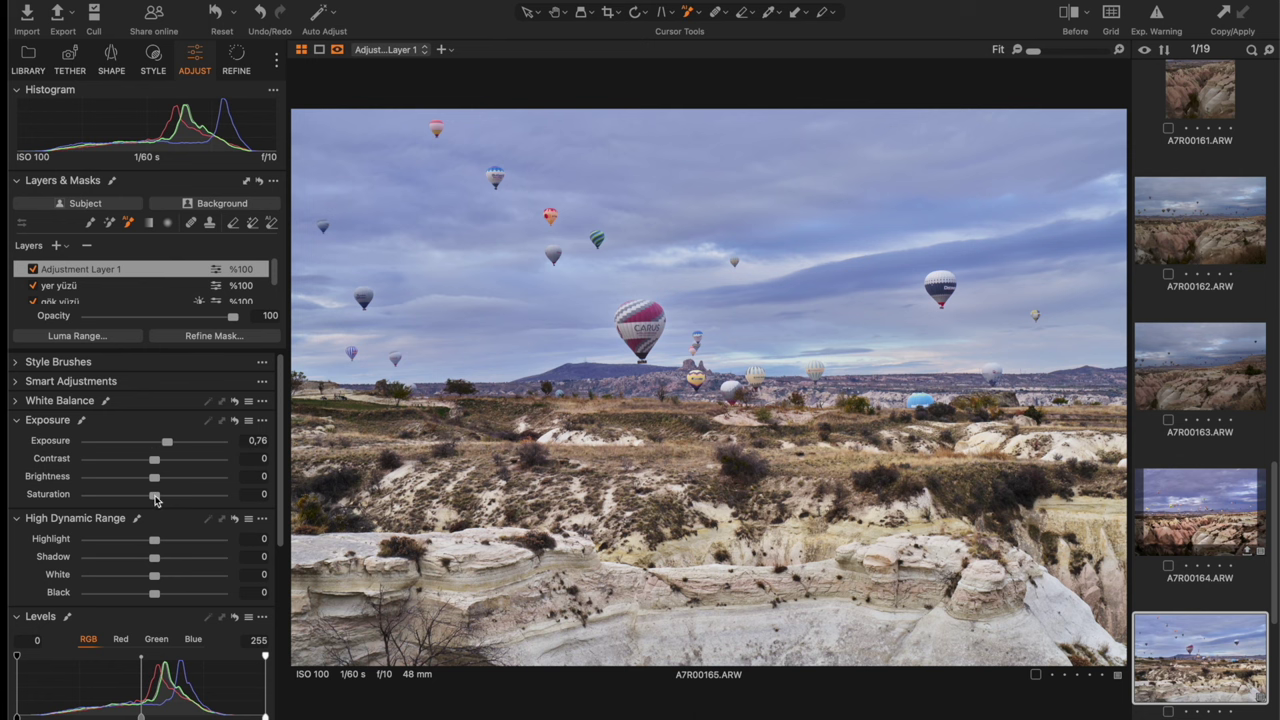
pyautogui.click(154, 496)
pyautogui.moveTo(154, 496)
pyautogui.mouseDown()
pyautogui.moveTo(220, 500)
pyautogui.moveTo(143, 492)
pyautogui.moveTo(251, 492)
pyautogui.mouseUp()
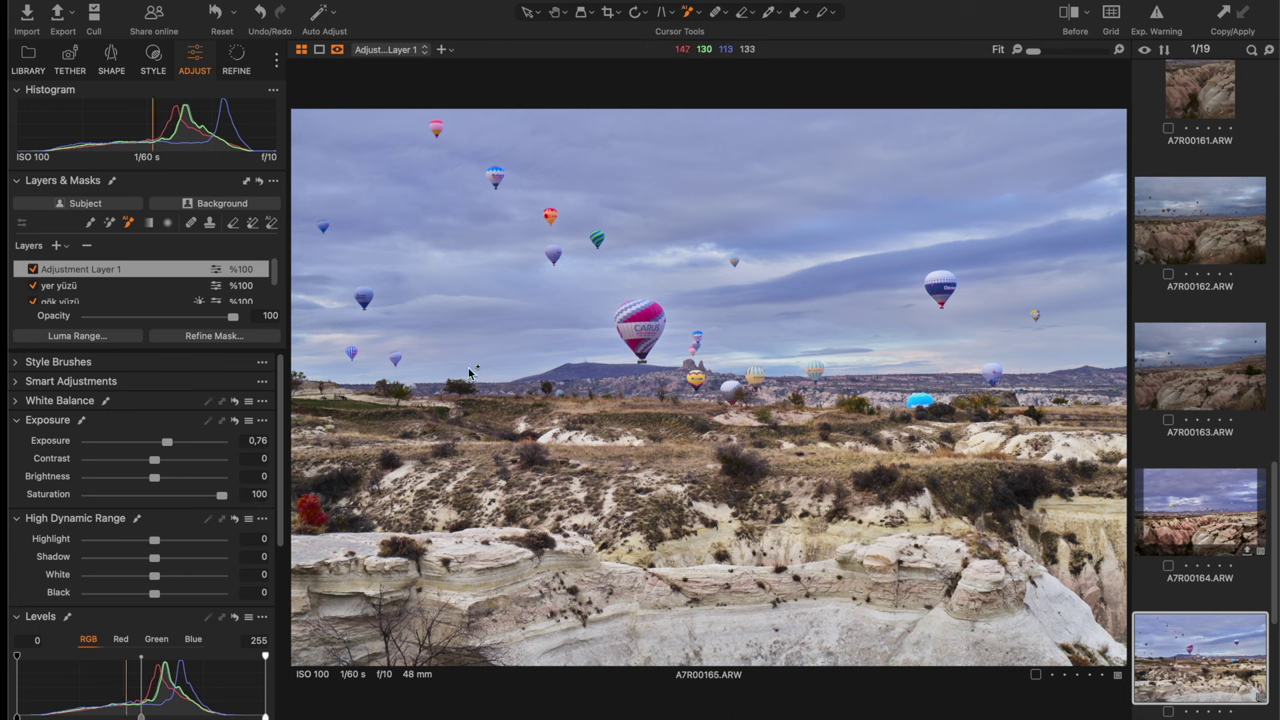
pyautogui.press('m')
pyautogui.press('m')
pyautogui.press('m')
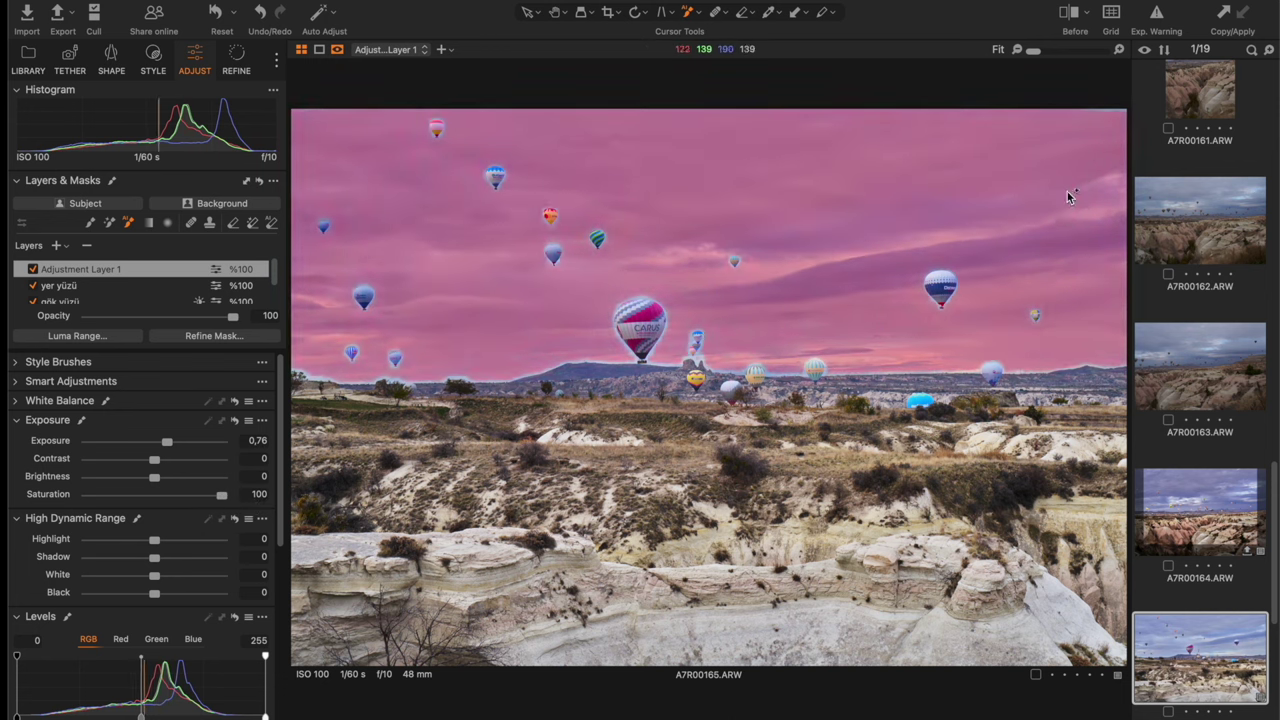
pyautogui.press('m')
pyautogui.press('m')
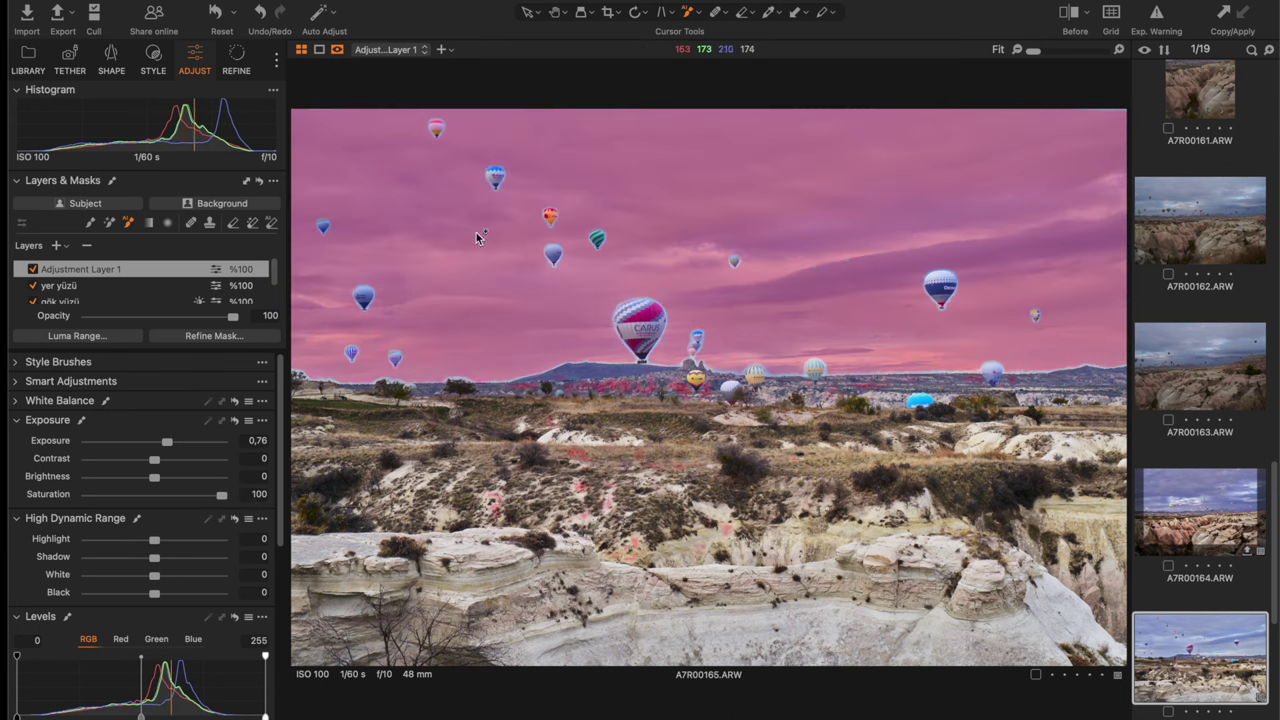
pyautogui.press('m')
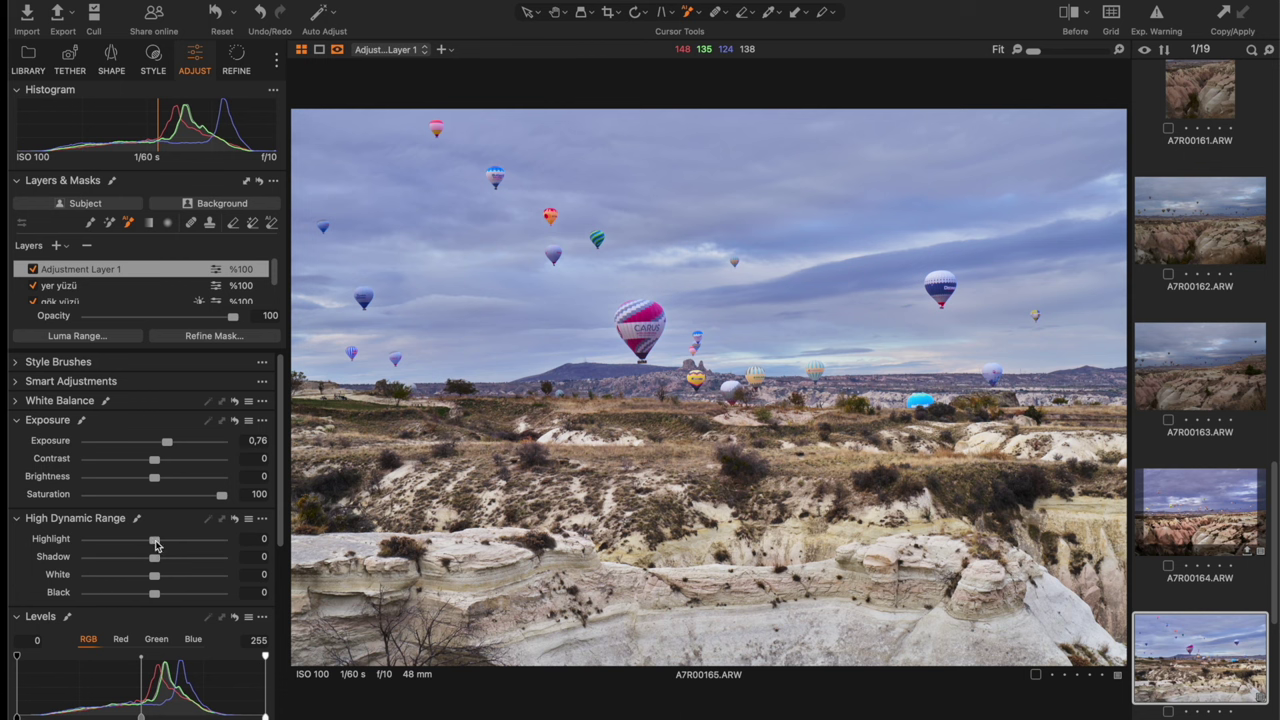
pyautogui.moveTo(155, 540)
pyautogui.mouseDown()
pyautogui.moveTo(184, 532)
pyautogui.moveTo(188, 545)
pyautogui.mouseUp()
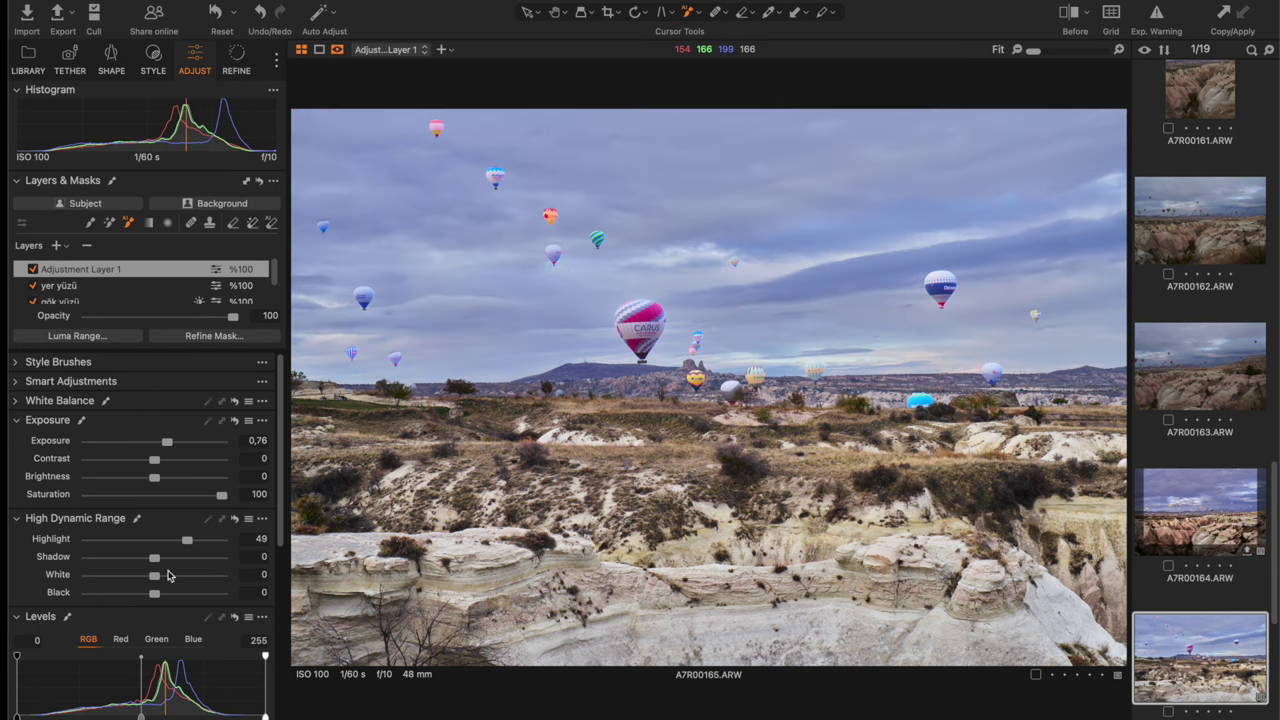
pyautogui.moveTo(156, 563); pyautogui.dragTo(165, 575)
pyautogui.moveTo(155, 576); pyautogui.dragTo(166, 576)
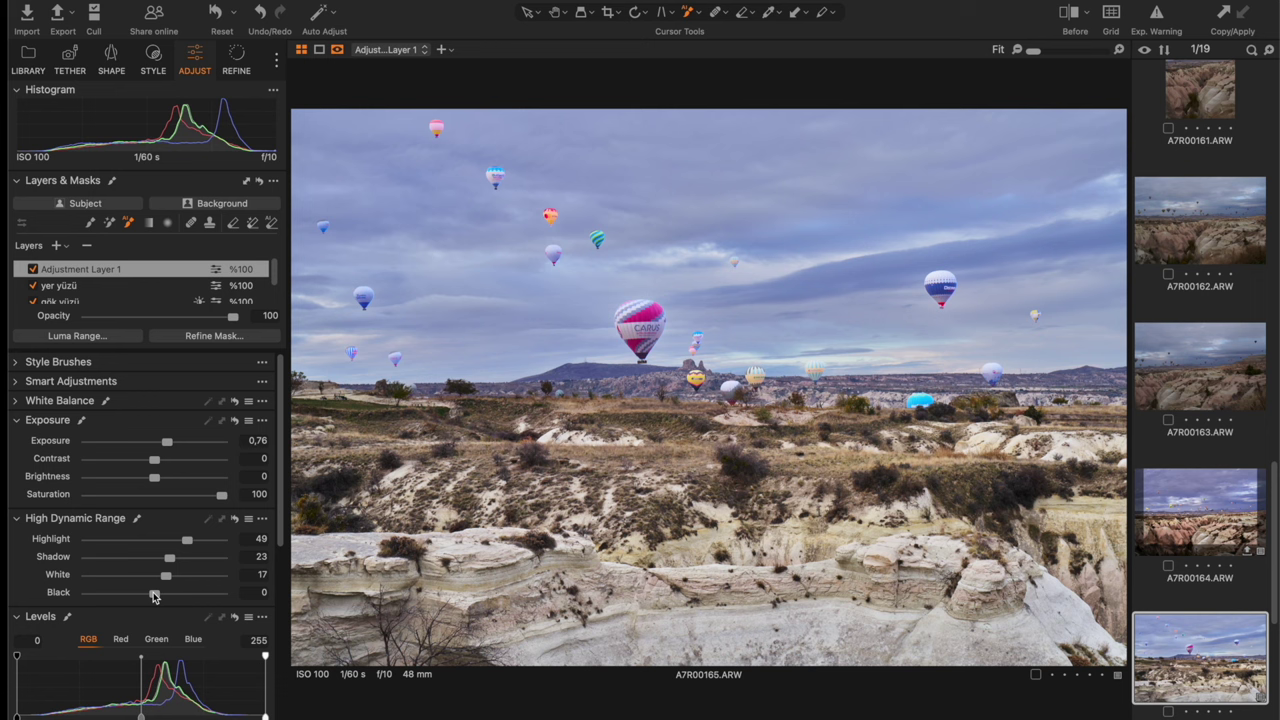
# Step: Rename Adjustment Layer 1 to 'balon'
pyautogui.click(85, 272)
pyautogui.doubleClick(99, 267)
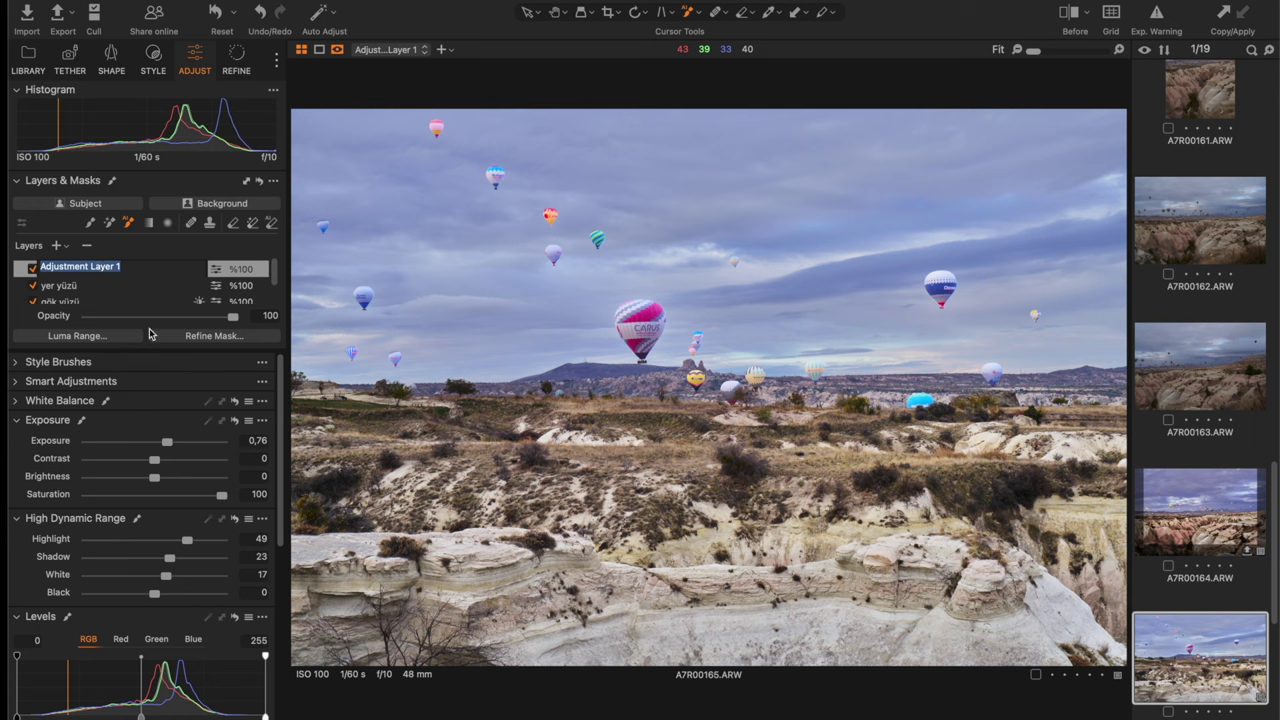
pyautogui.write('balon')
pyautogui.press('Return')
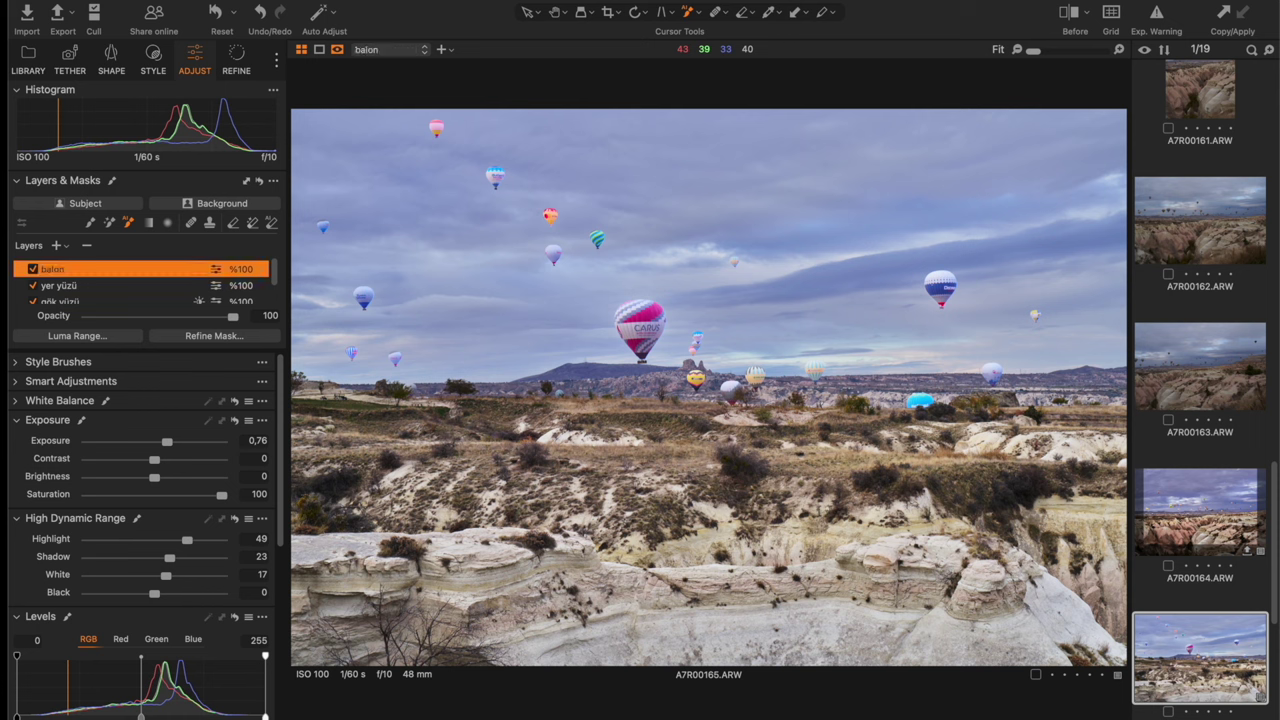
# Step: Lower the gök yüzü sky layer's exposure to 0.36
pyautogui.scroll(-2, 165, 285)
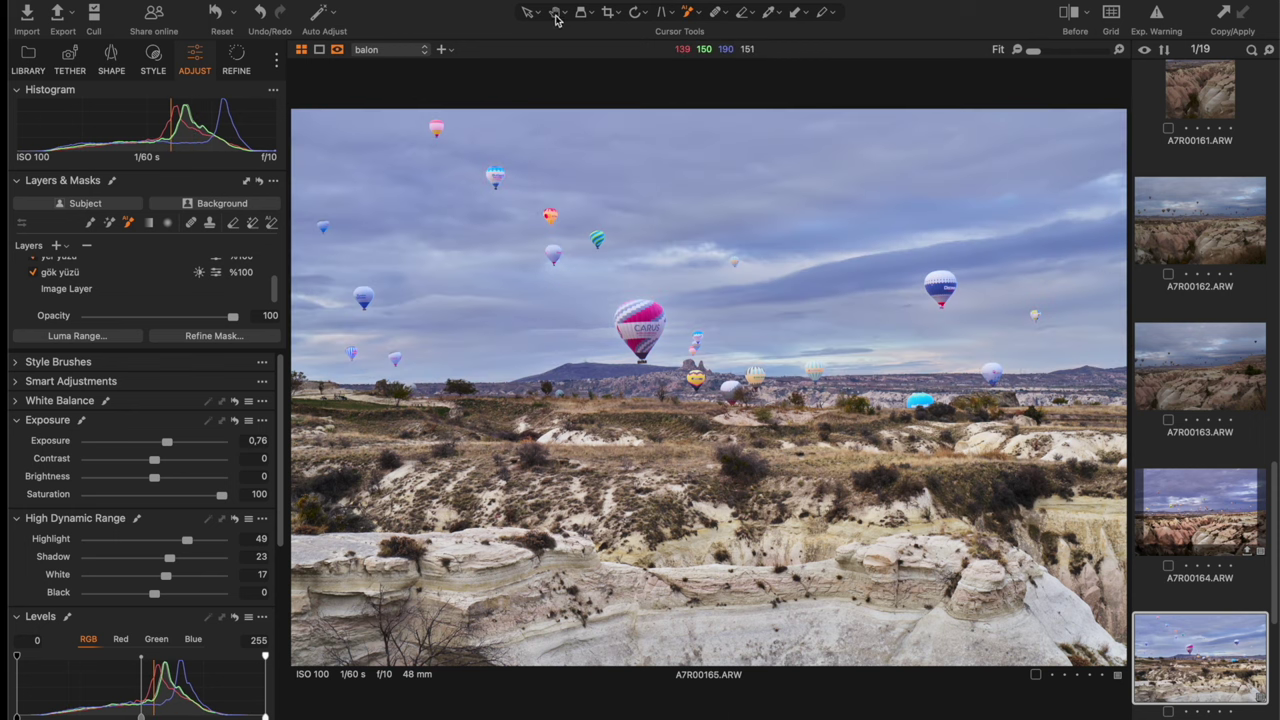
pyautogui.click(75, 273)
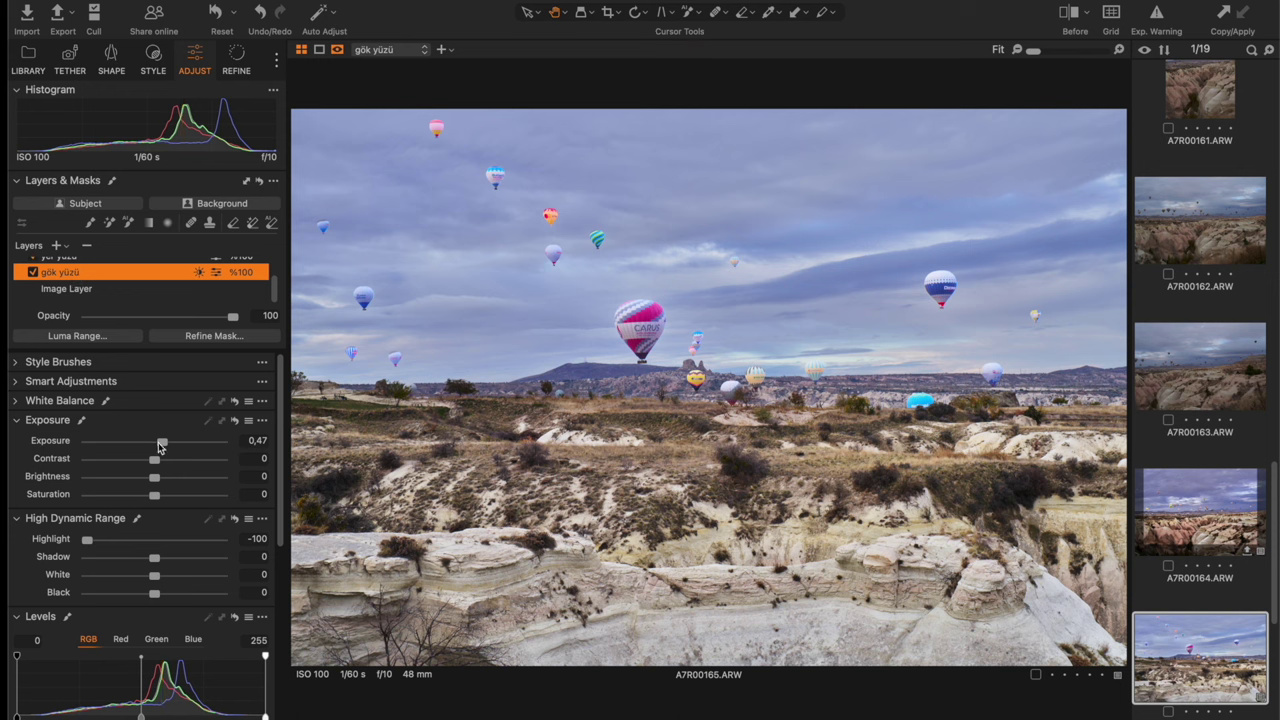
pyautogui.moveTo(162, 441); pyautogui.dragTo(160, 441)
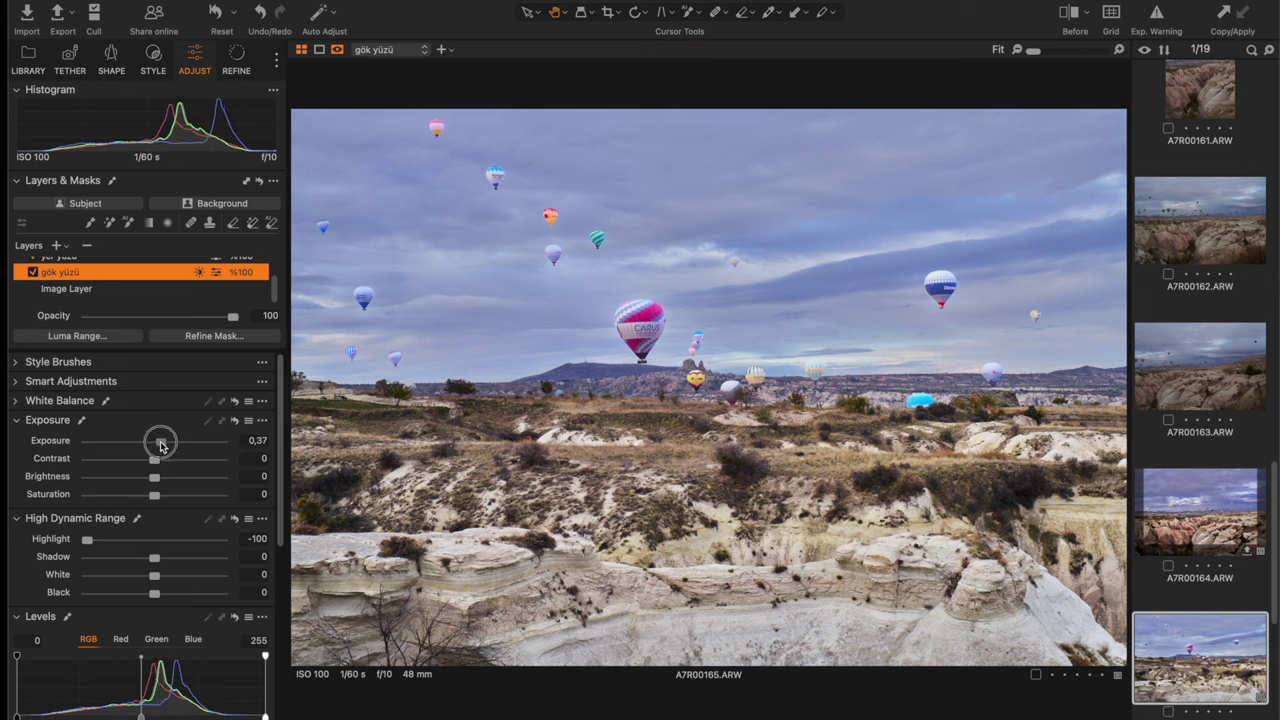
pyautogui.moveTo(161, 445); pyautogui.dragTo(158, 447)
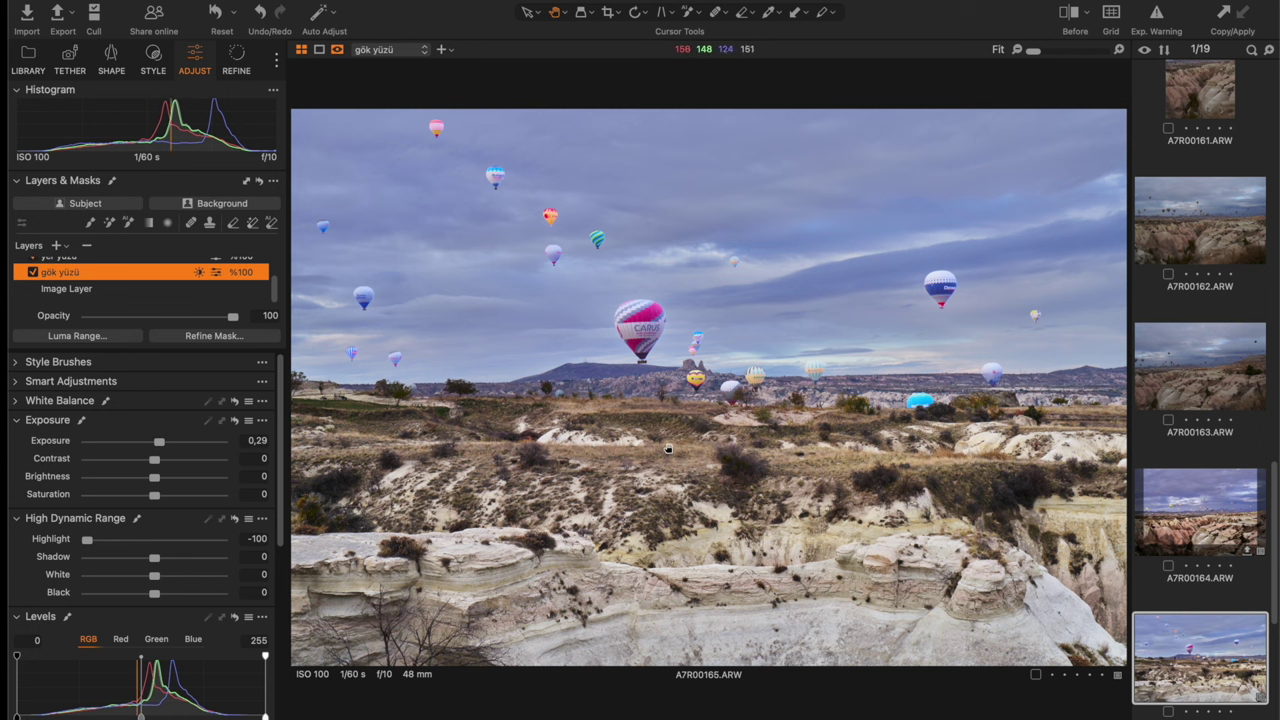
# Step: Brighten the yer yüzü ground layer to exposure 0.81
pyautogui.scroll(2, 45, 274)
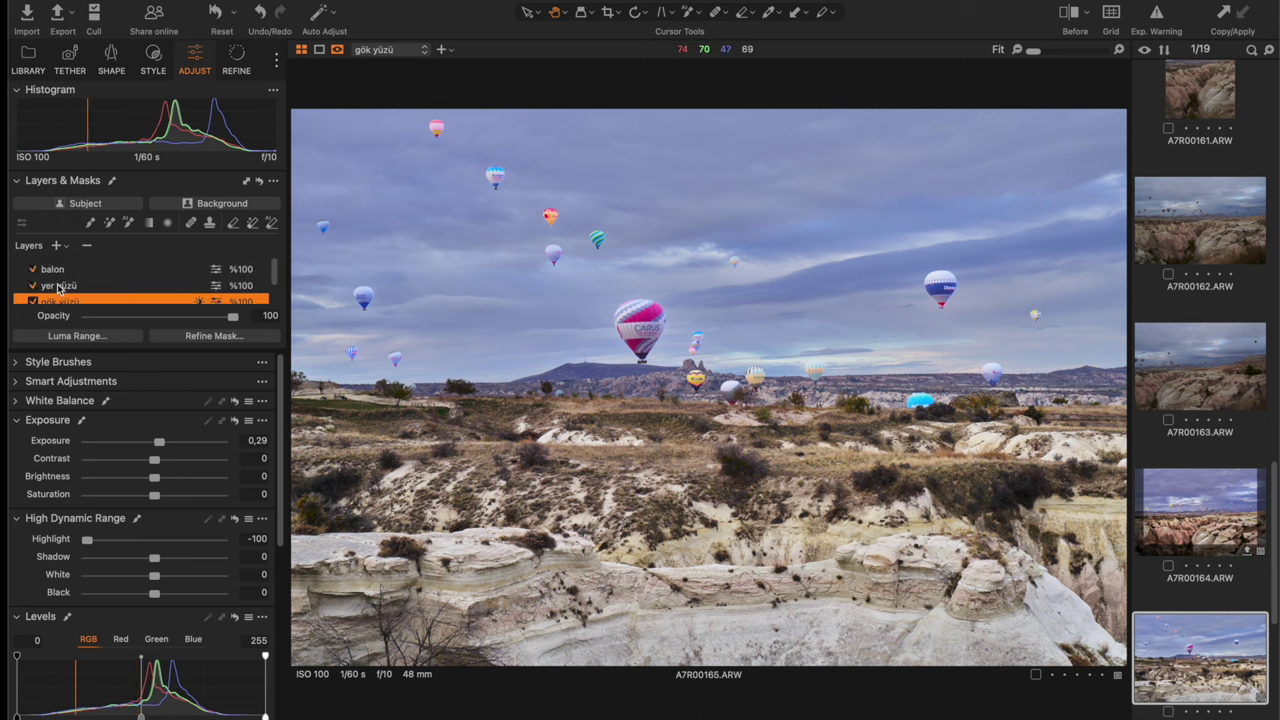
pyautogui.click(59, 286)
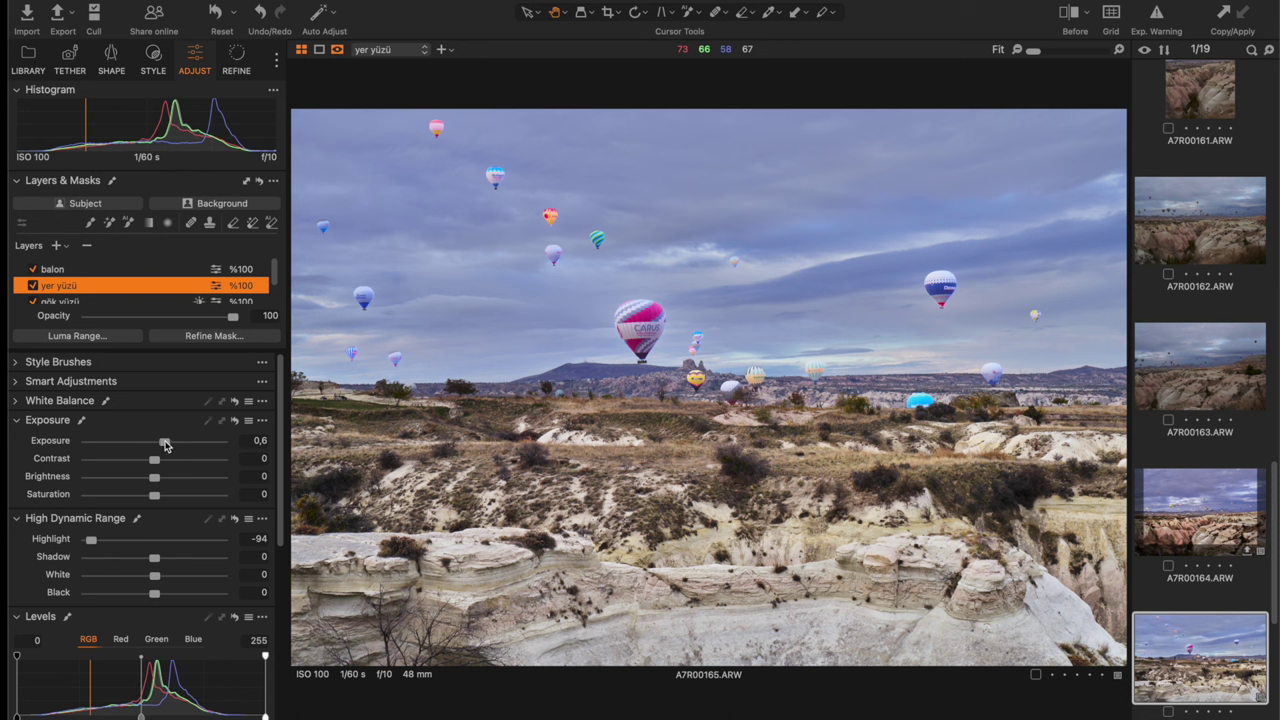
pyautogui.moveTo(165, 445); pyautogui.dragTo(169, 445)
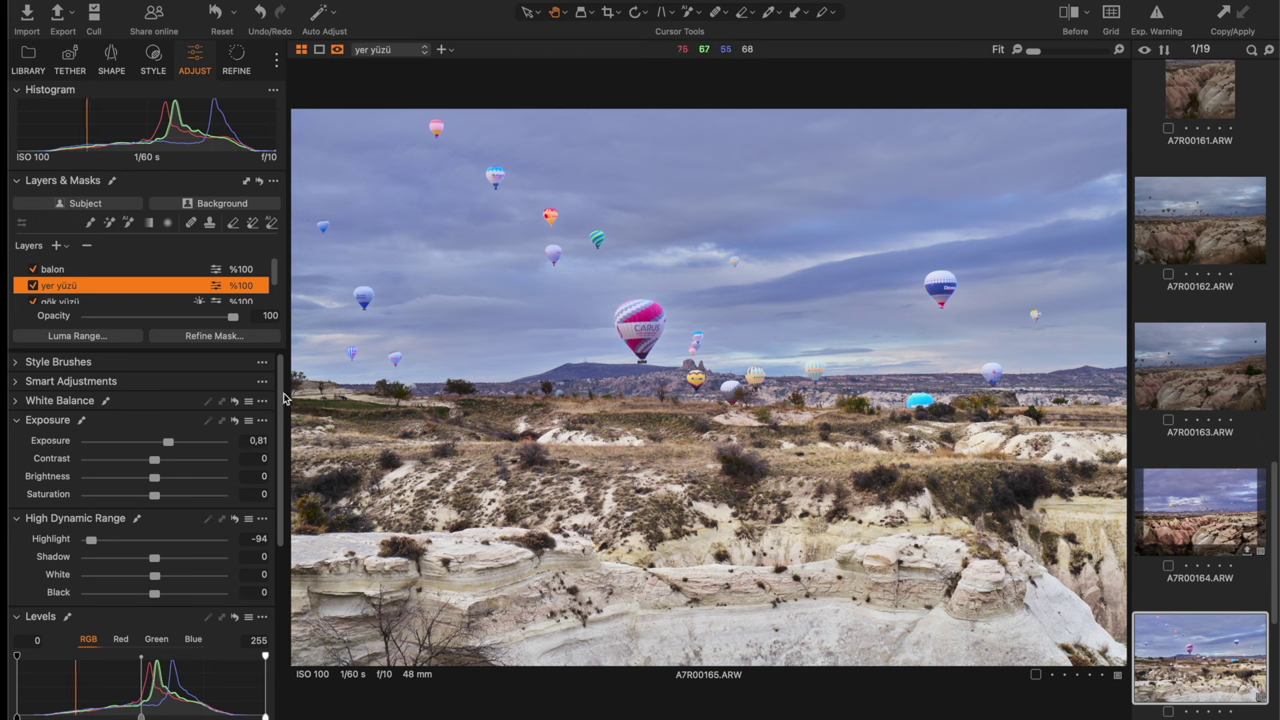
pyautogui.scroll(-5, 285, 393)
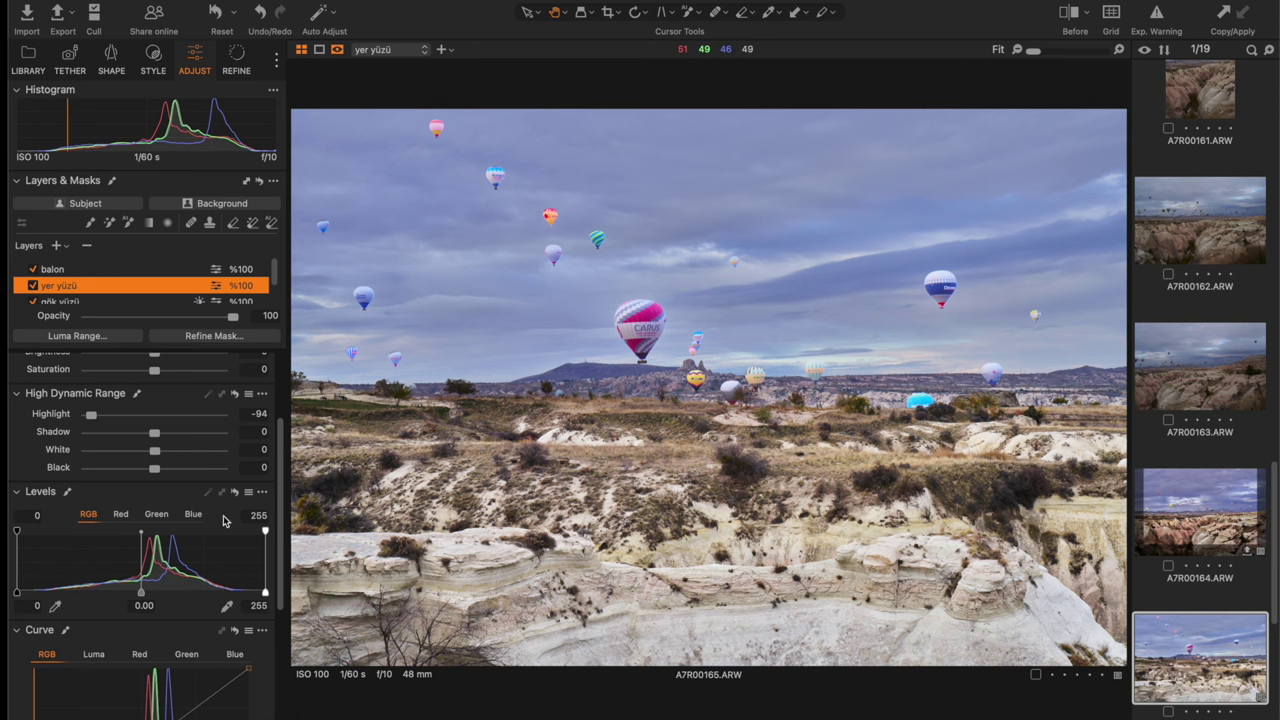
pyautogui.scroll(-2, 118, 285)
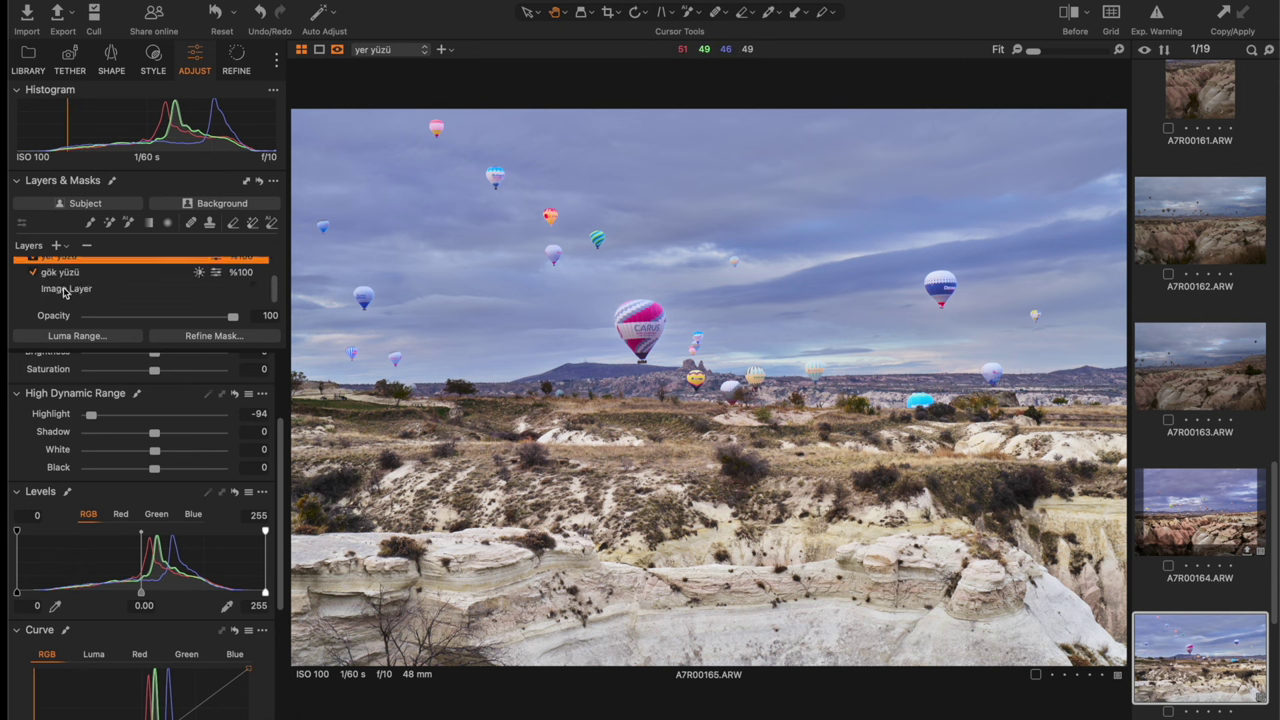
# Step: Apply Auto Levels to the base Image Layer, setting input points to 28 and 228
pyautogui.click(66, 289)
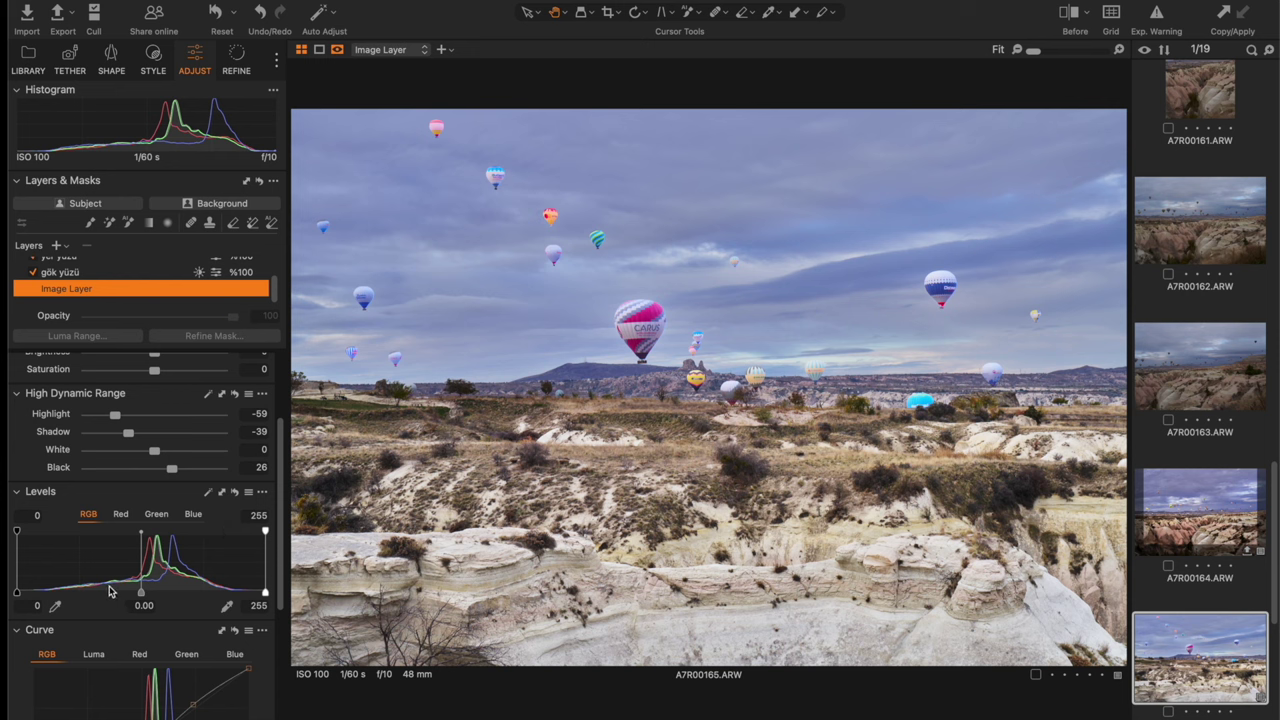
pyautogui.click(209, 495)
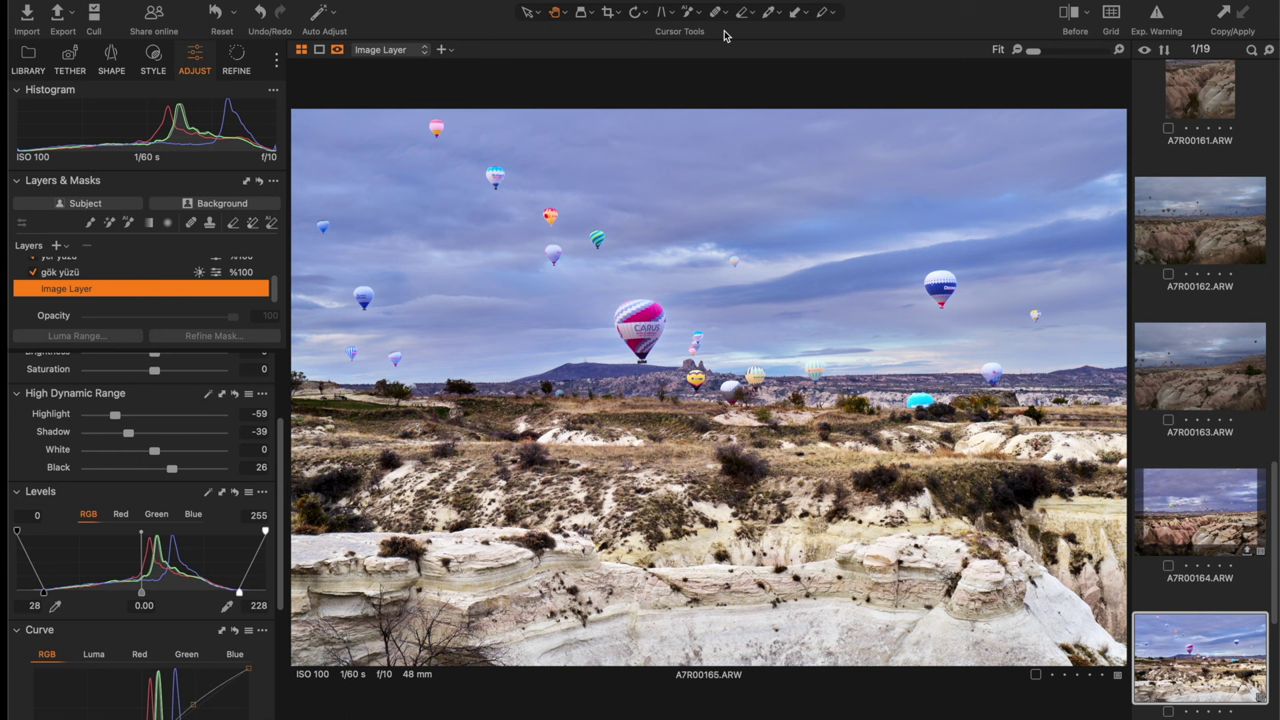
pyautogui.moveTo(283, 466)
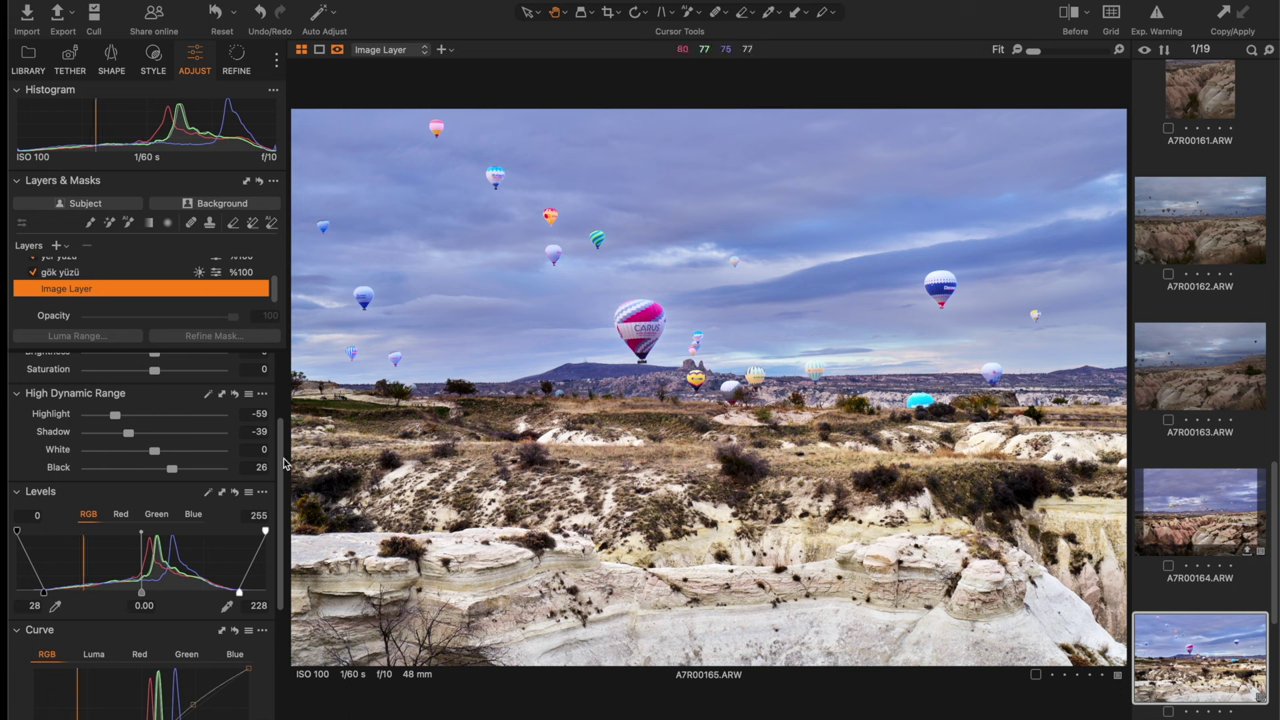
pyautogui.moveTo(283, 467); pyautogui.dragTo(279, 368)
pyautogui.scroll(1, 75, 265)
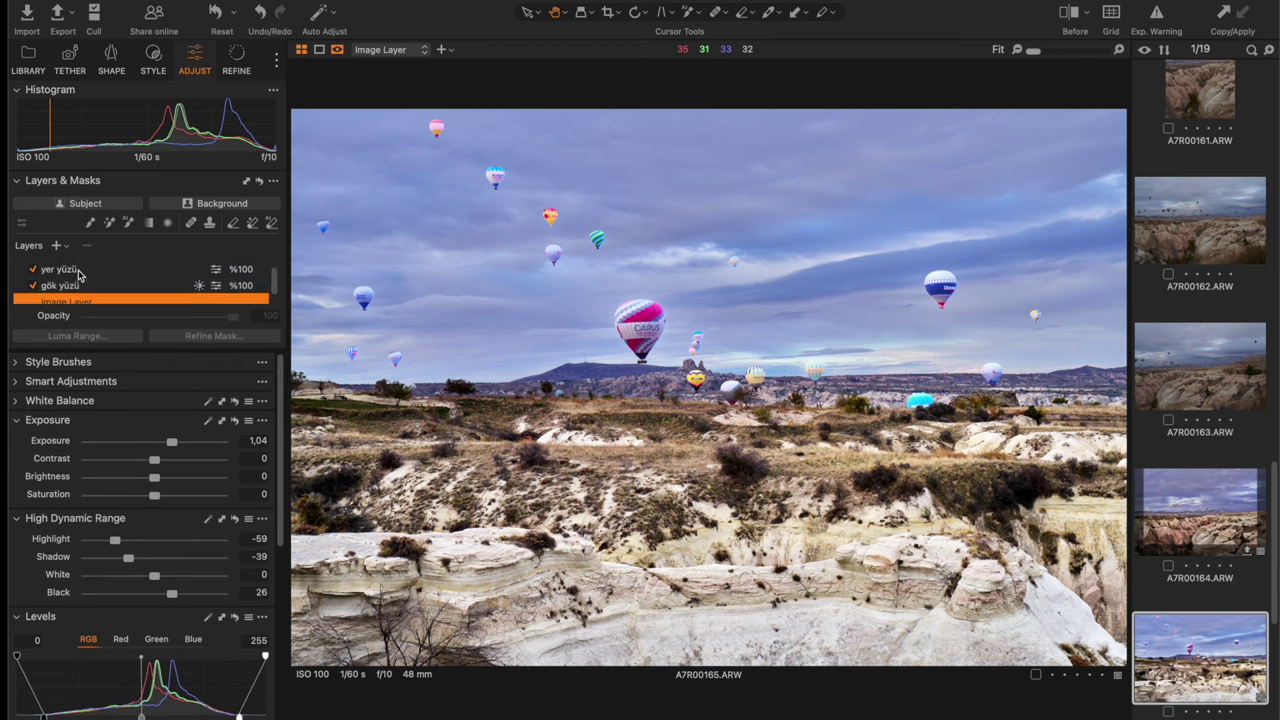
# Step: Raise the Clarity slider on the yer yüzü ground layer
pyautogui.click(70, 269)
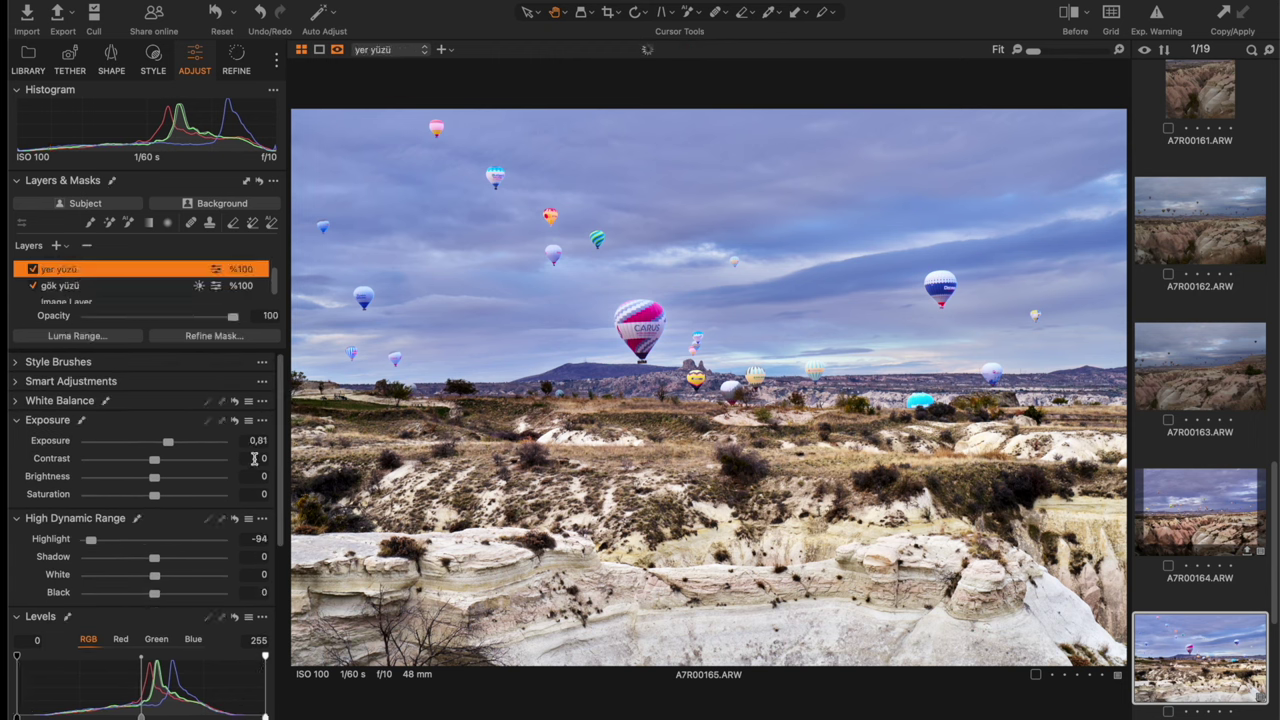
pyautogui.moveTo(282, 464); pyautogui.dragTo(282, 656)
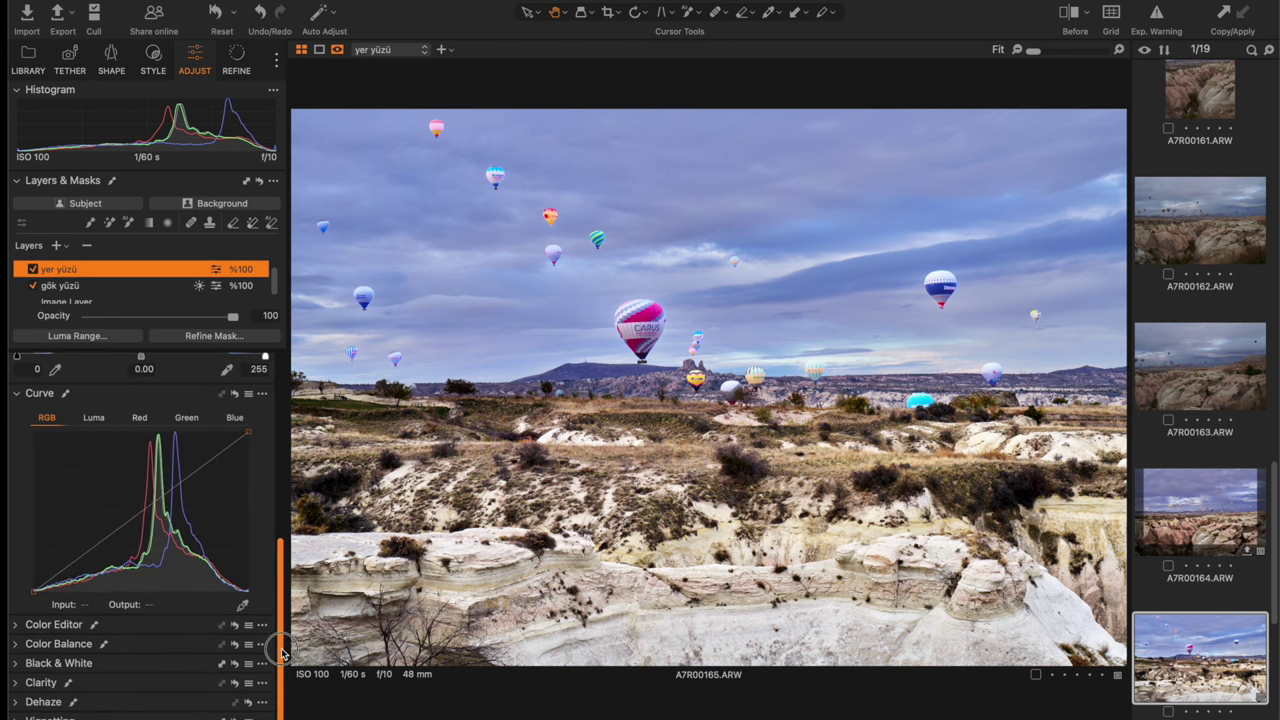
pyautogui.click(16, 683)
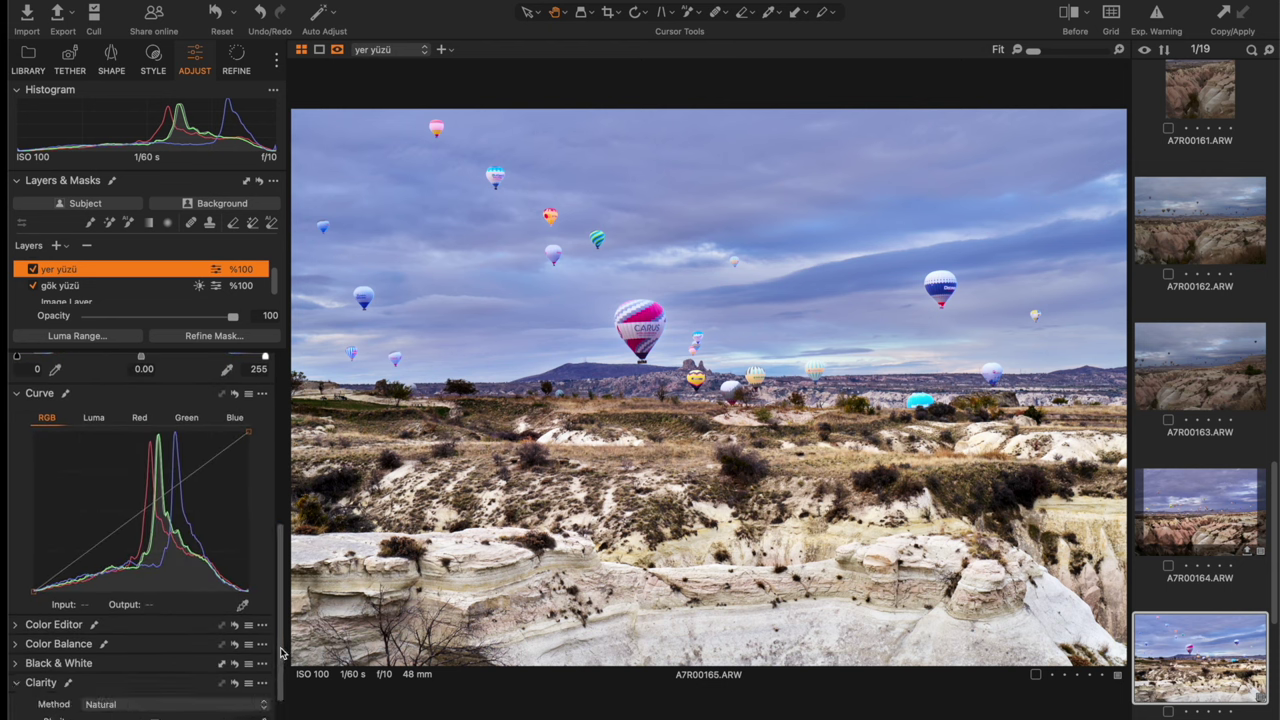
pyautogui.moveTo(282, 653); pyautogui.dragTo(278, 700)
pyautogui.moveTo(153, 665)
pyautogui.mouseDown()
pyautogui.moveTo(170, 663)
pyautogui.moveTo(160, 680)
pyautogui.mouseUp()
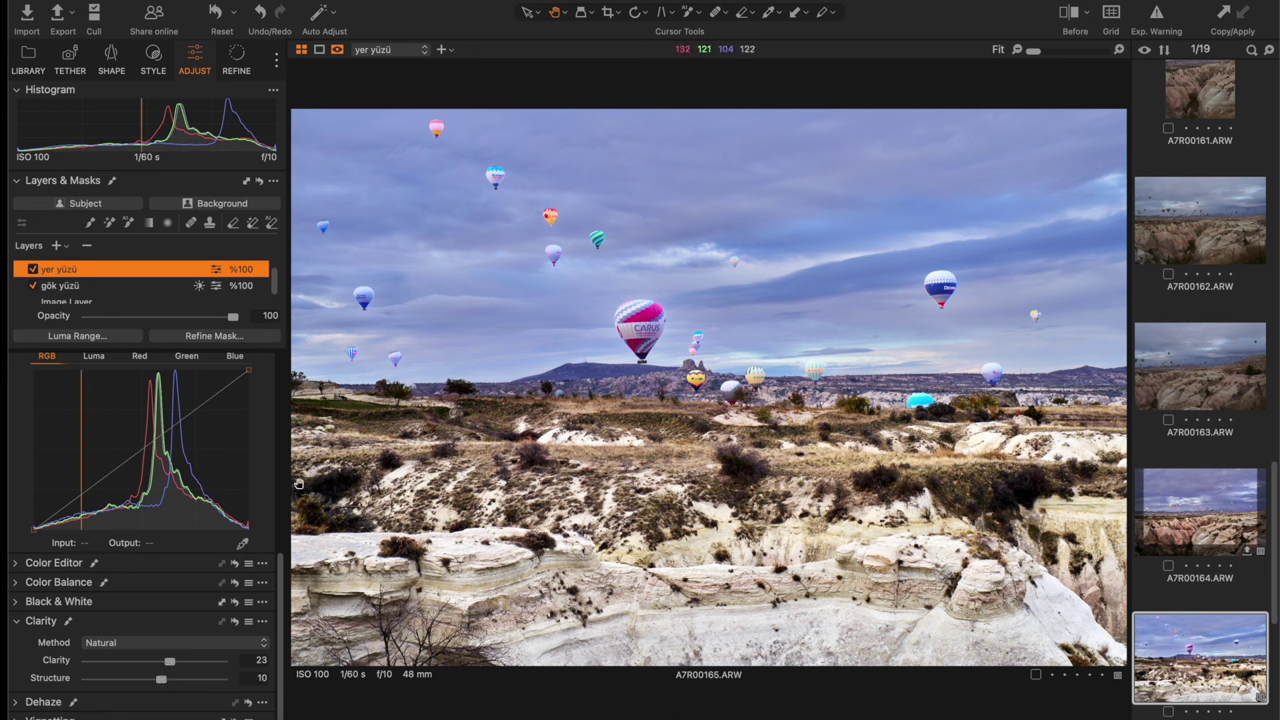
pyautogui.moveTo(283, 588); pyautogui.dragTo(280, 310)
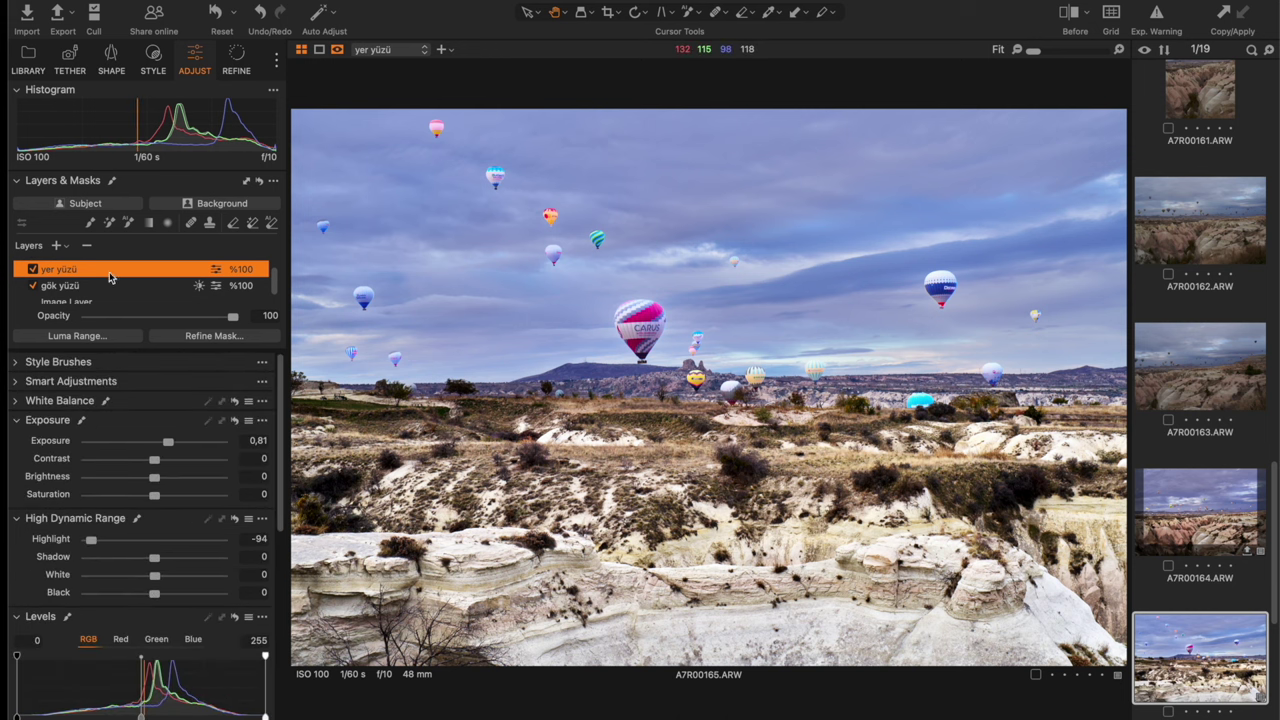
# Step: Lower the gök yüzü sky layer's contrast to −21
pyautogui.click(73, 288)
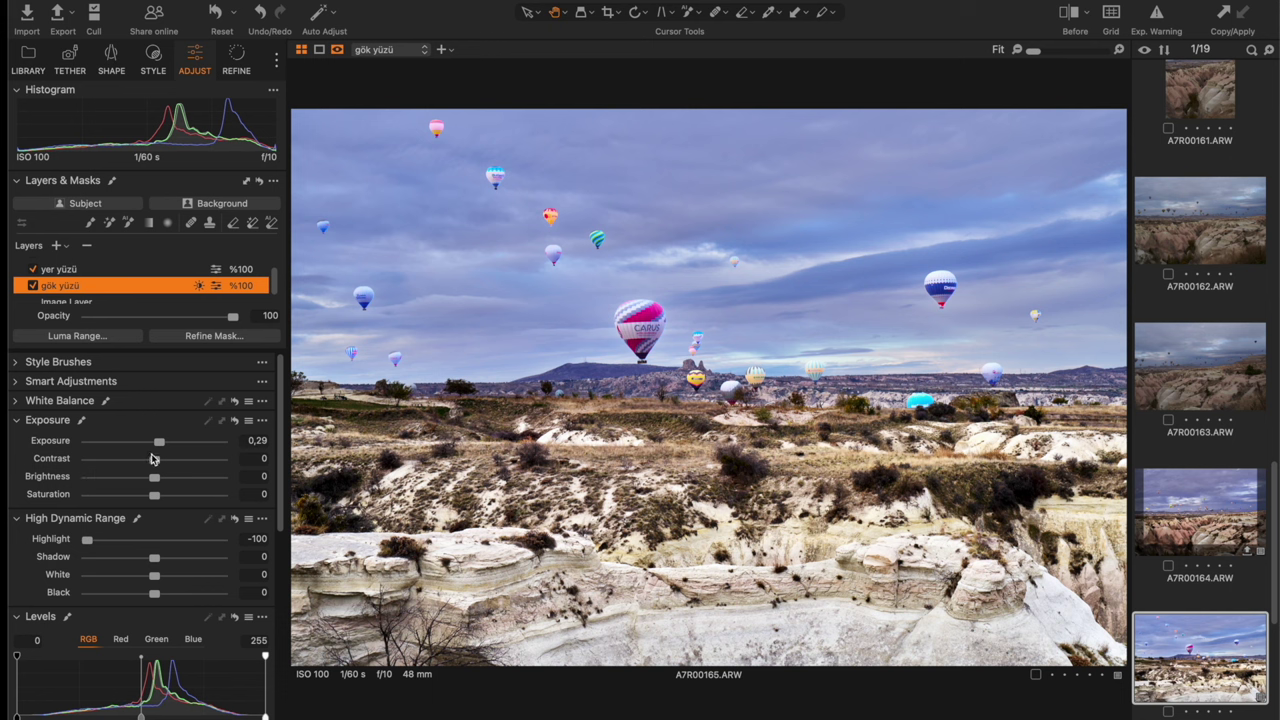
pyautogui.moveTo(153, 458); pyautogui.dragTo(126, 466)
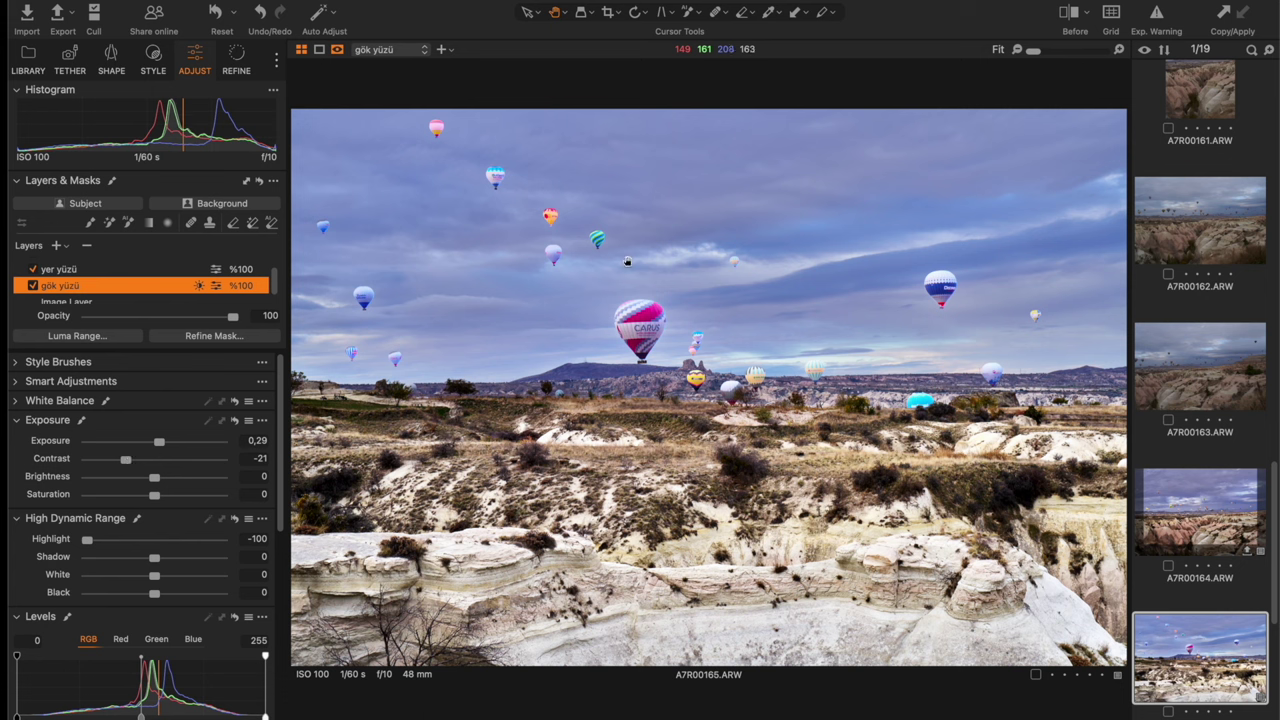
pyautogui.scroll(-1, 130, 287)
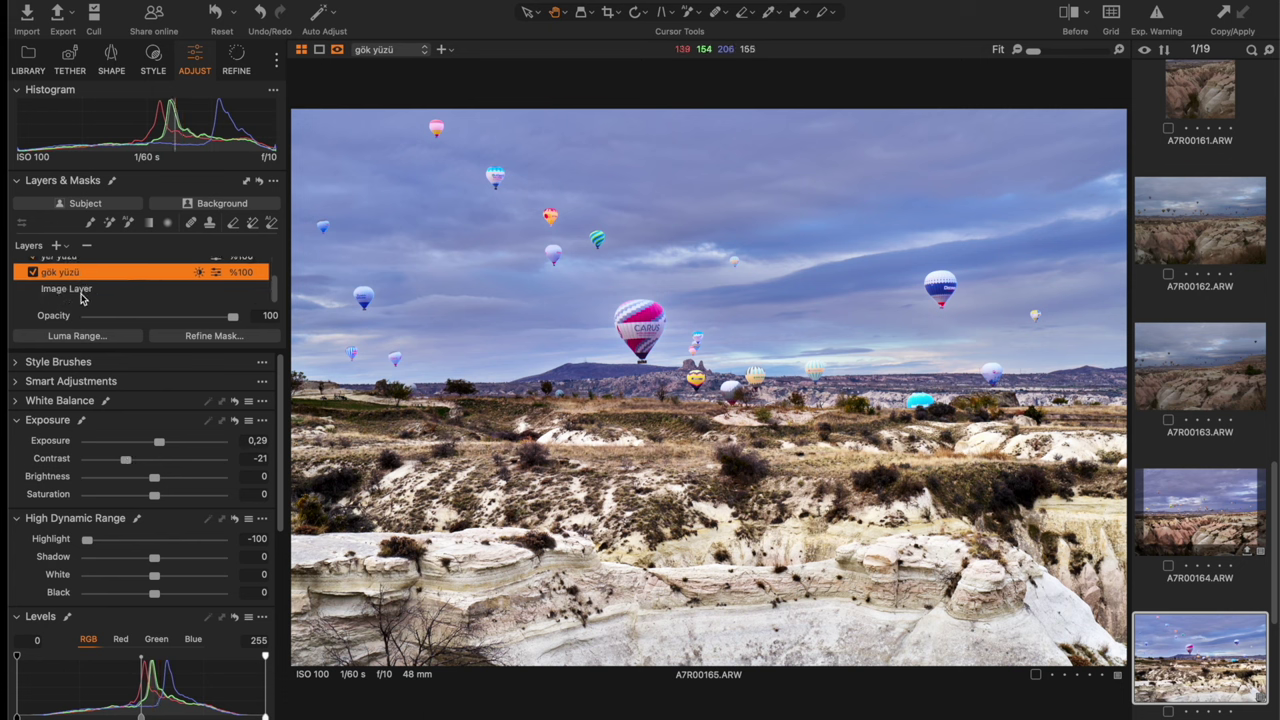
# Step: On the base Image Layer, expand the Color Editor and switch it to Advanced mode
pyautogui.click(78, 290)
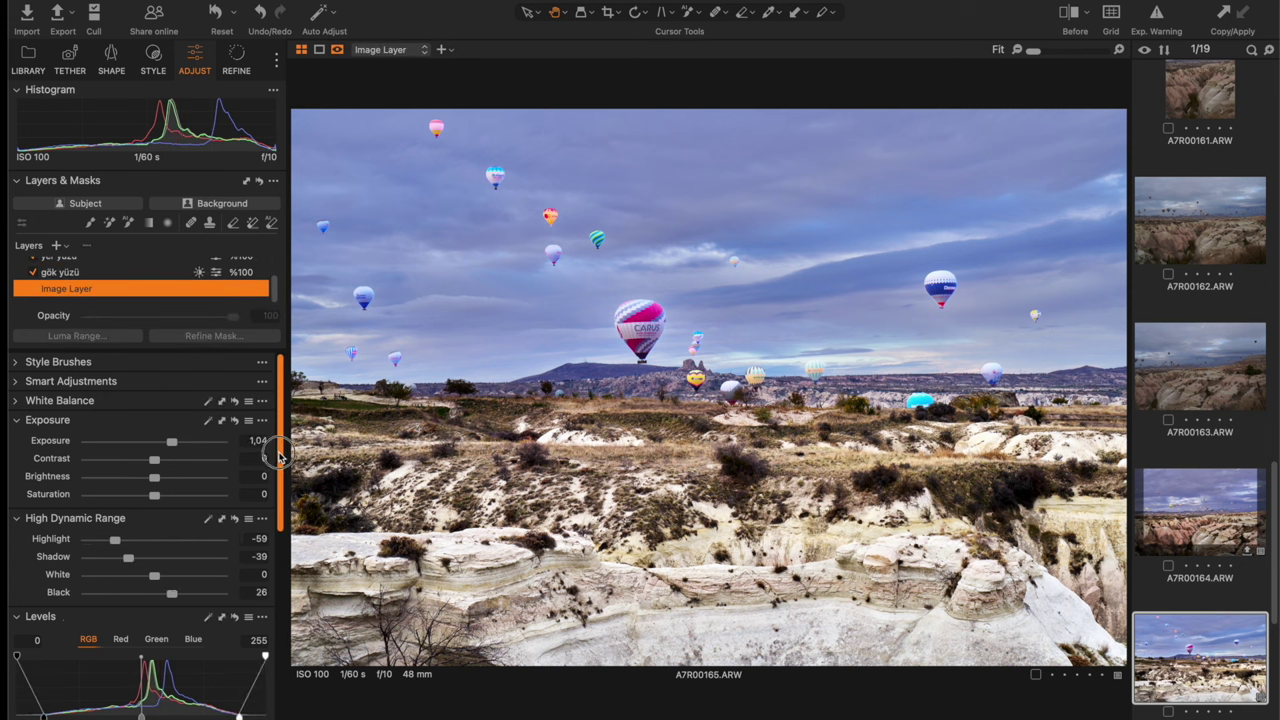
pyautogui.moveTo(278, 468); pyautogui.dragTo(280, 635)
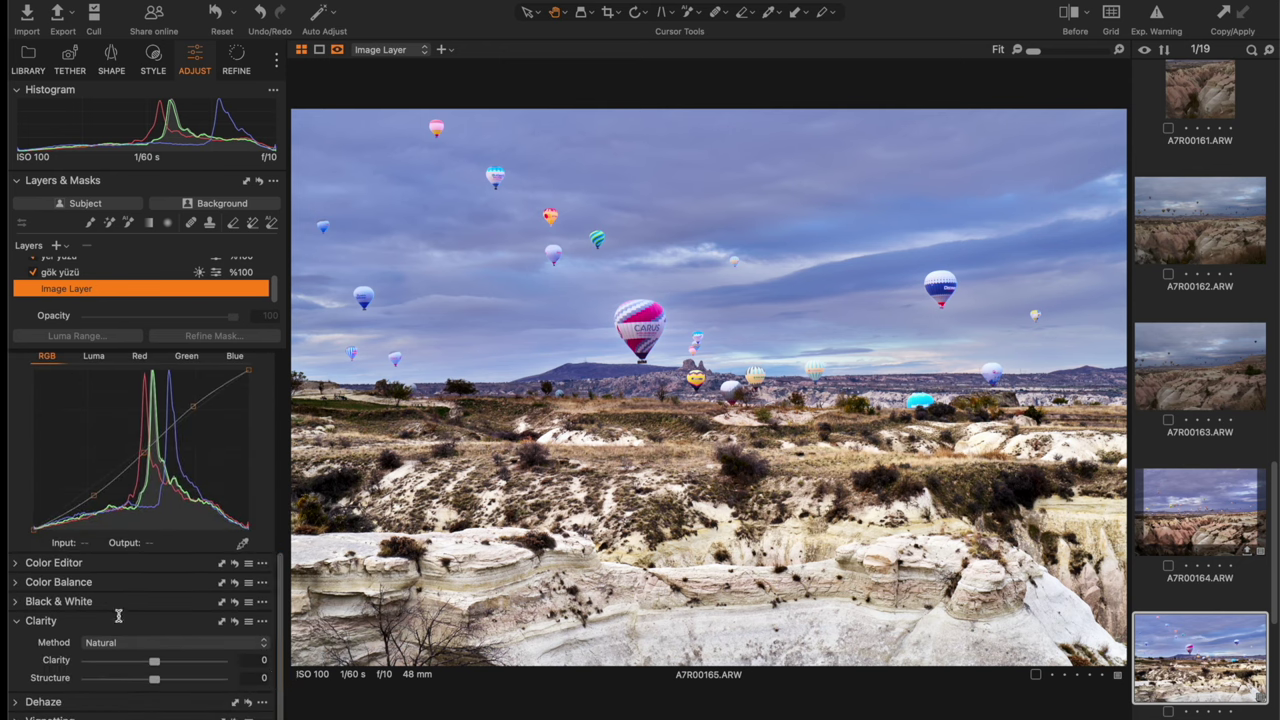
pyautogui.click(16, 563)
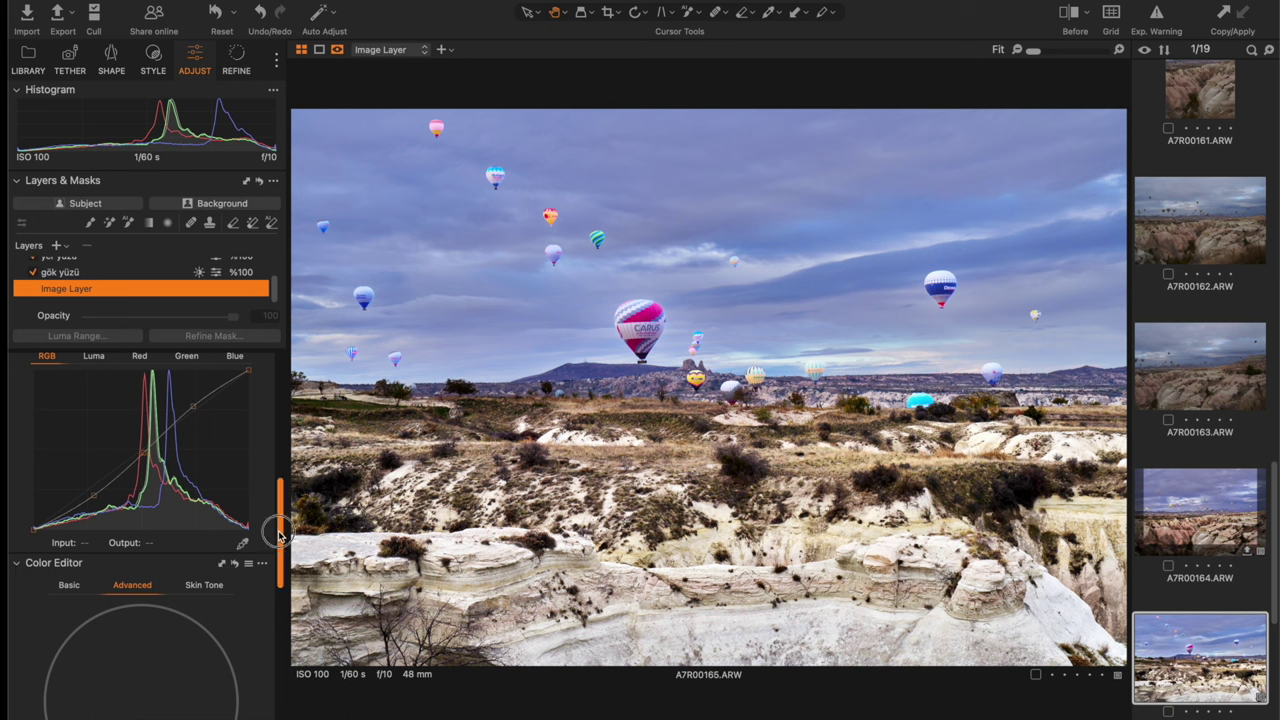
pyautogui.scroll(-3, 276, 541)
pyautogui.click(69, 478)
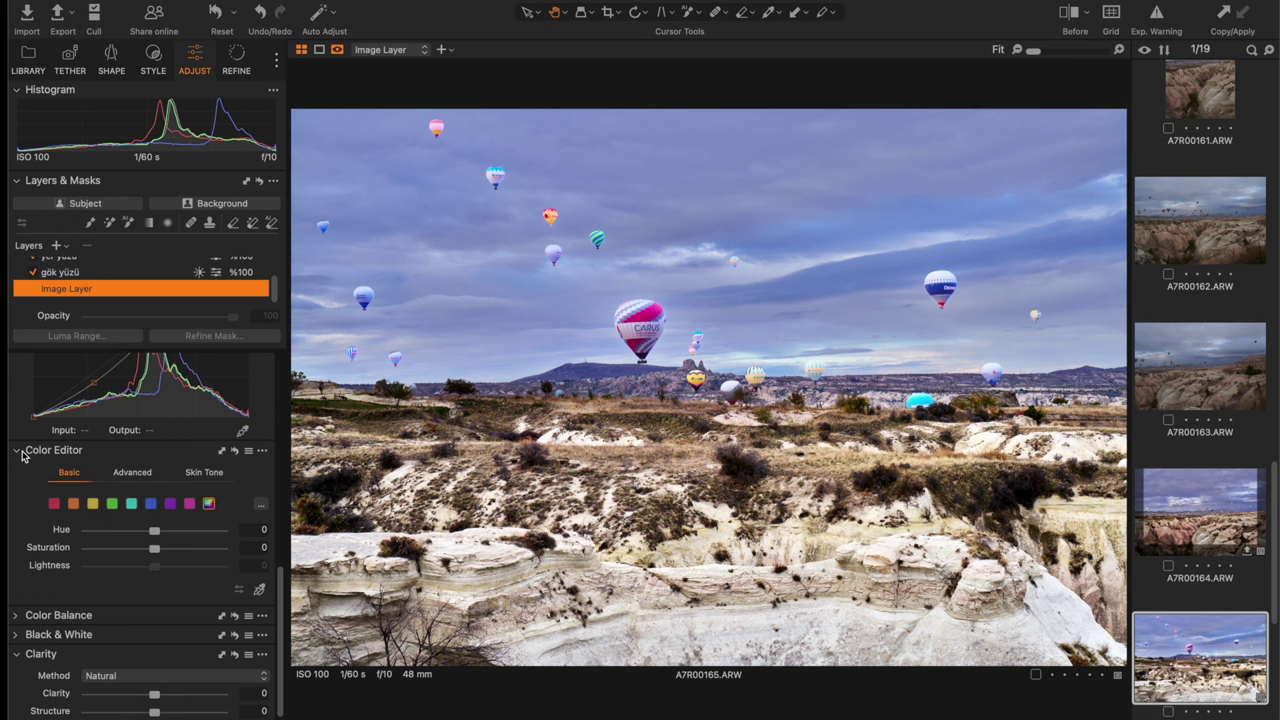
pyautogui.click(134, 476)
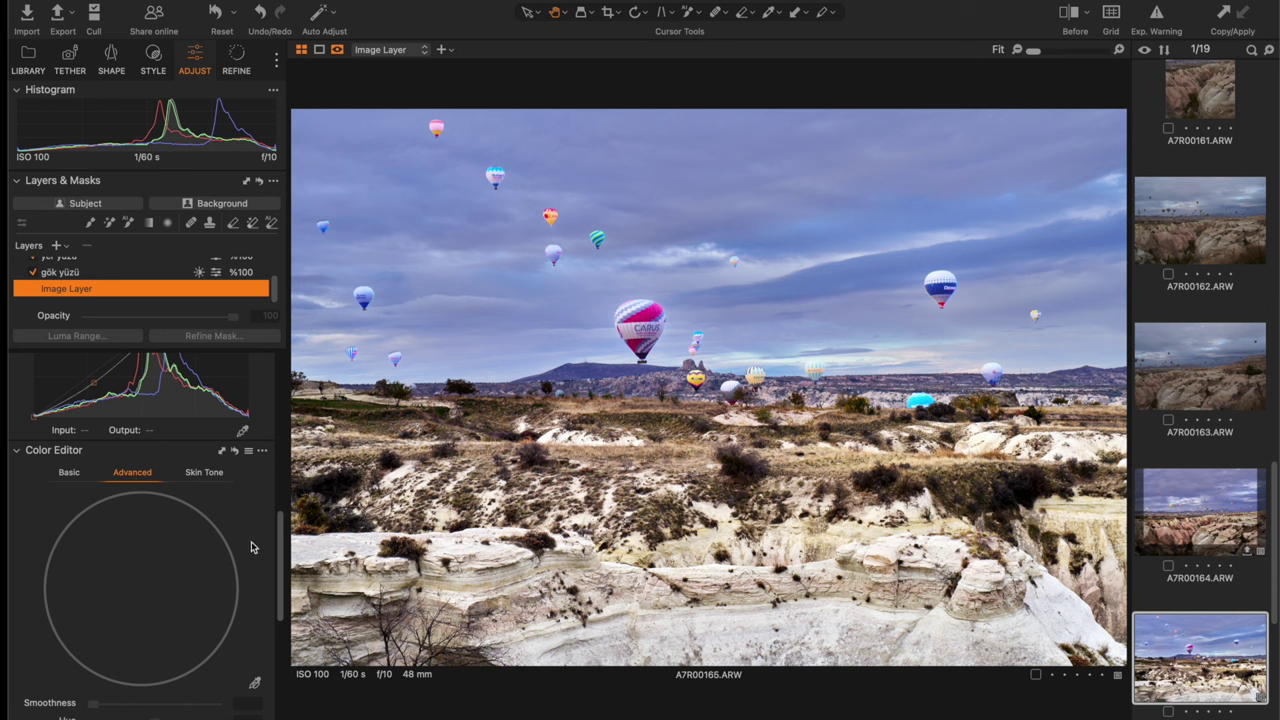
# Step: Pick the blue sky colour as a range and set its smoothness to 5.8
pyautogui.moveTo(278, 545); pyautogui.dragTo(281, 578)
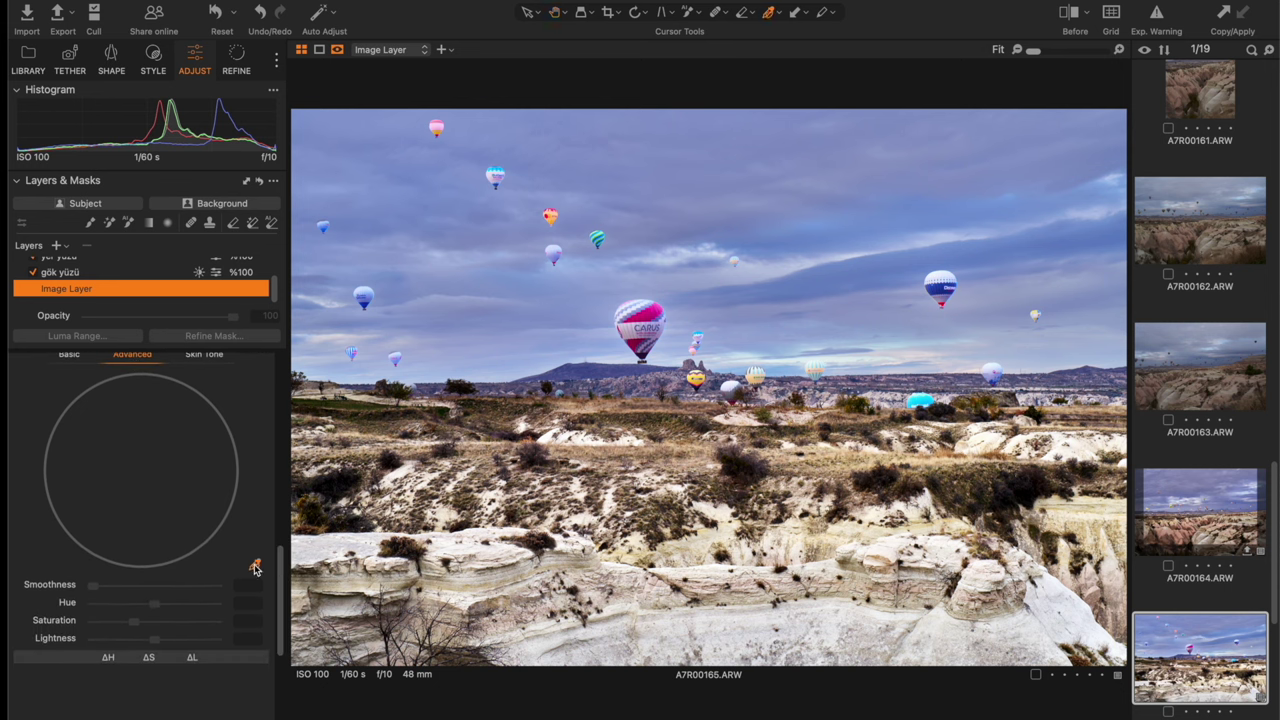
pyautogui.click(805, 226)
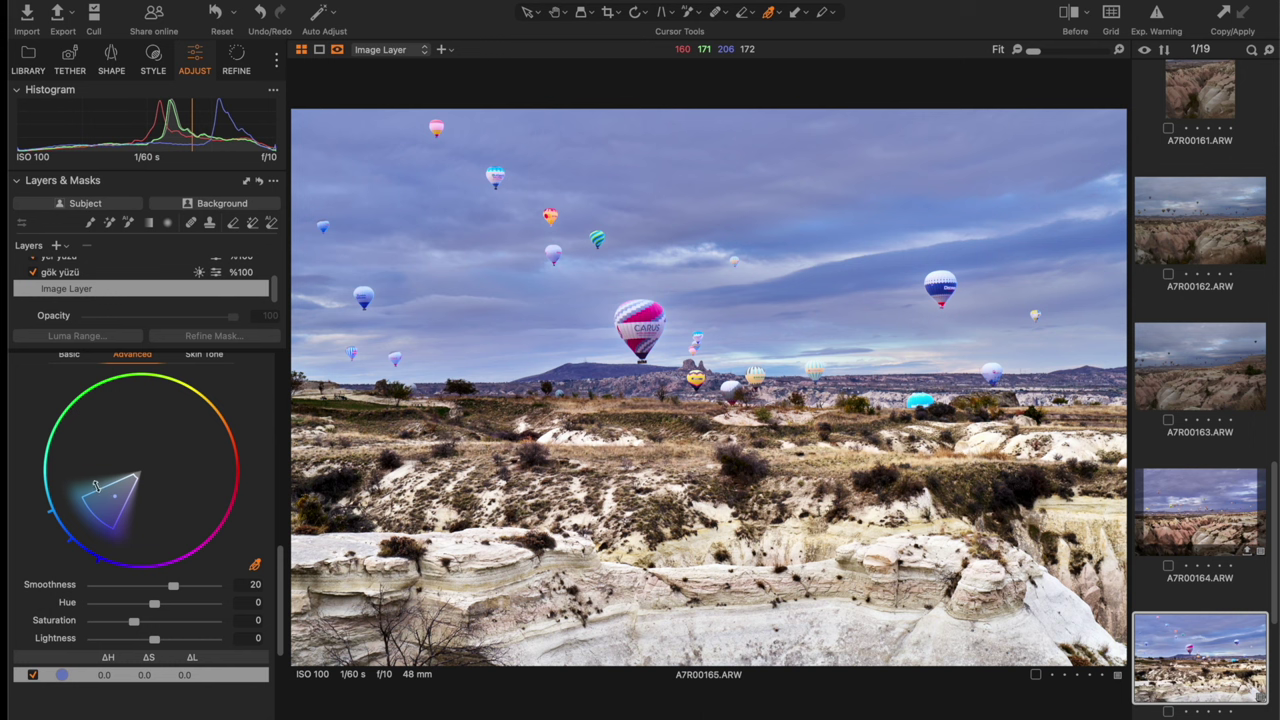
pyautogui.moveTo(97, 490); pyautogui.dragTo(107, 487)
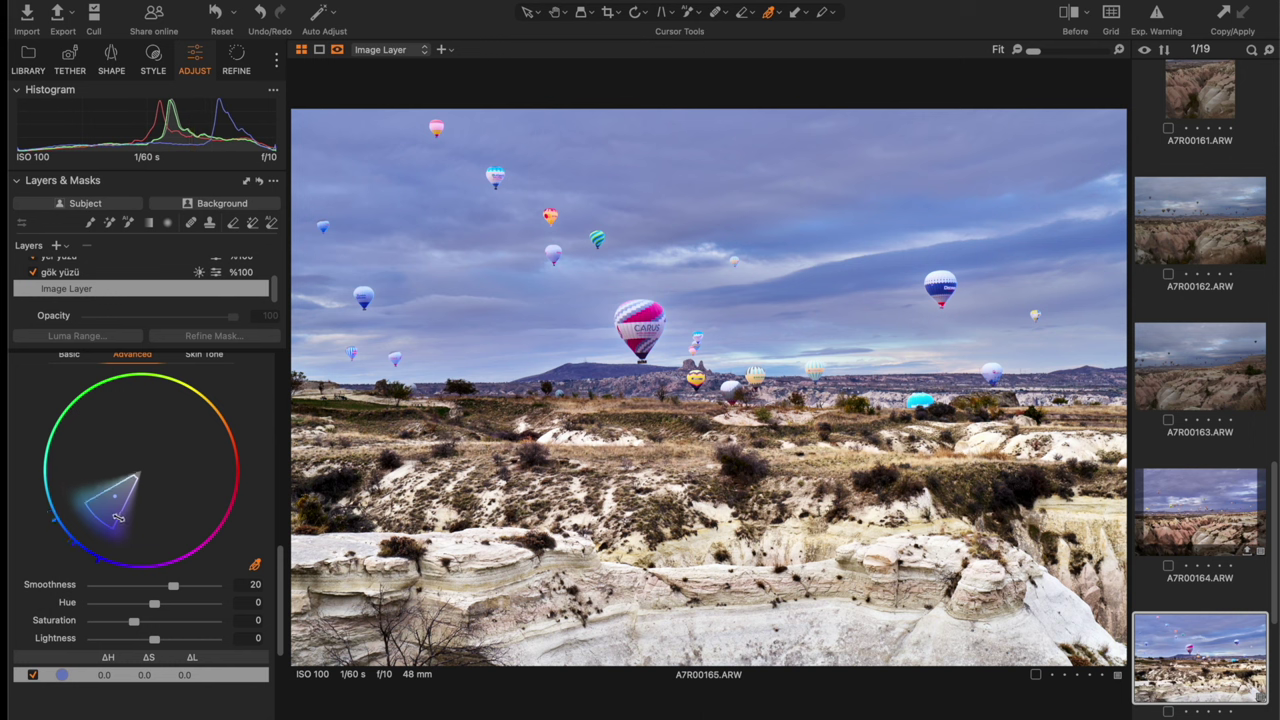
pyautogui.moveTo(116, 515); pyautogui.dragTo(95, 521)
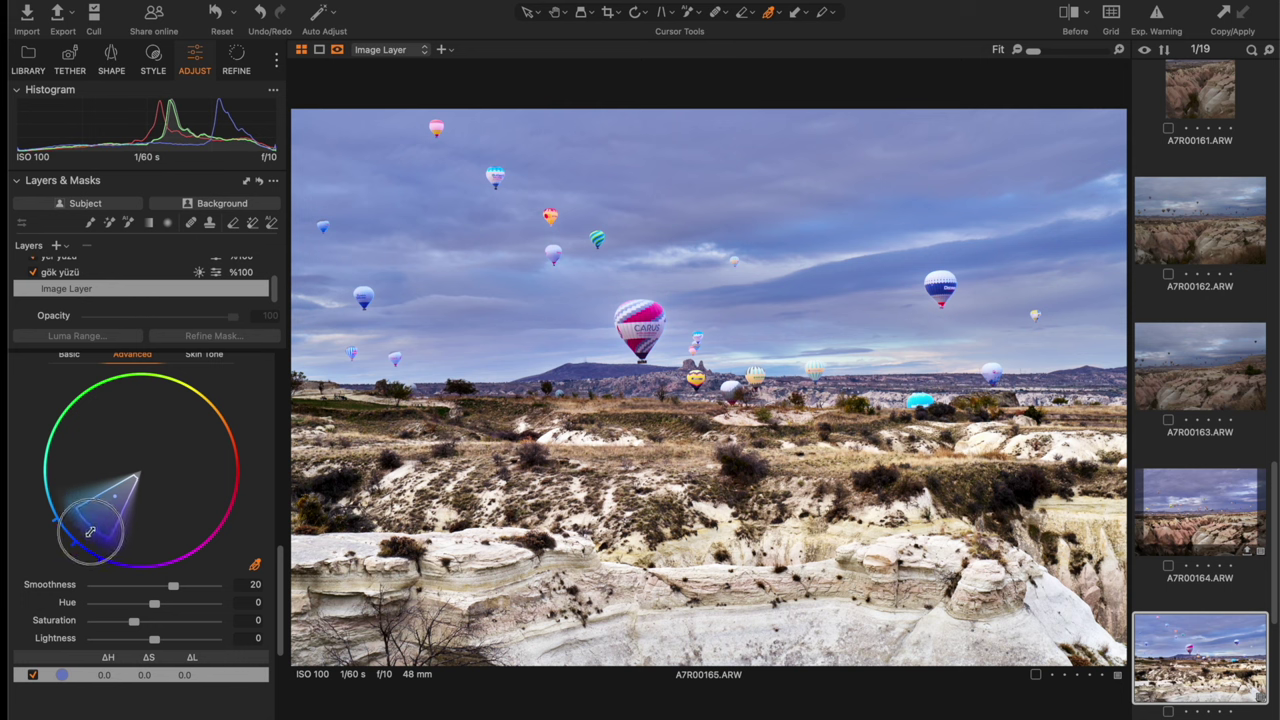
pyautogui.scroll(-2, 283, 596)
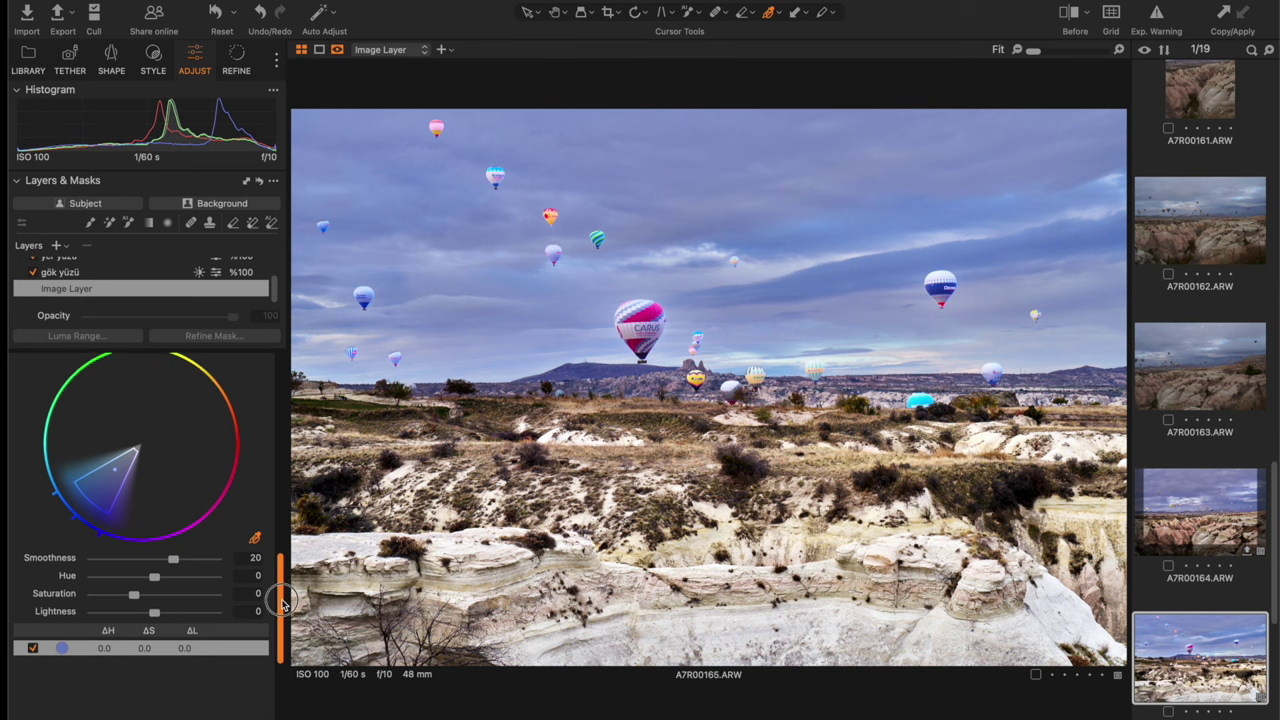
pyautogui.moveTo(175, 562); pyautogui.dragTo(93, 560)
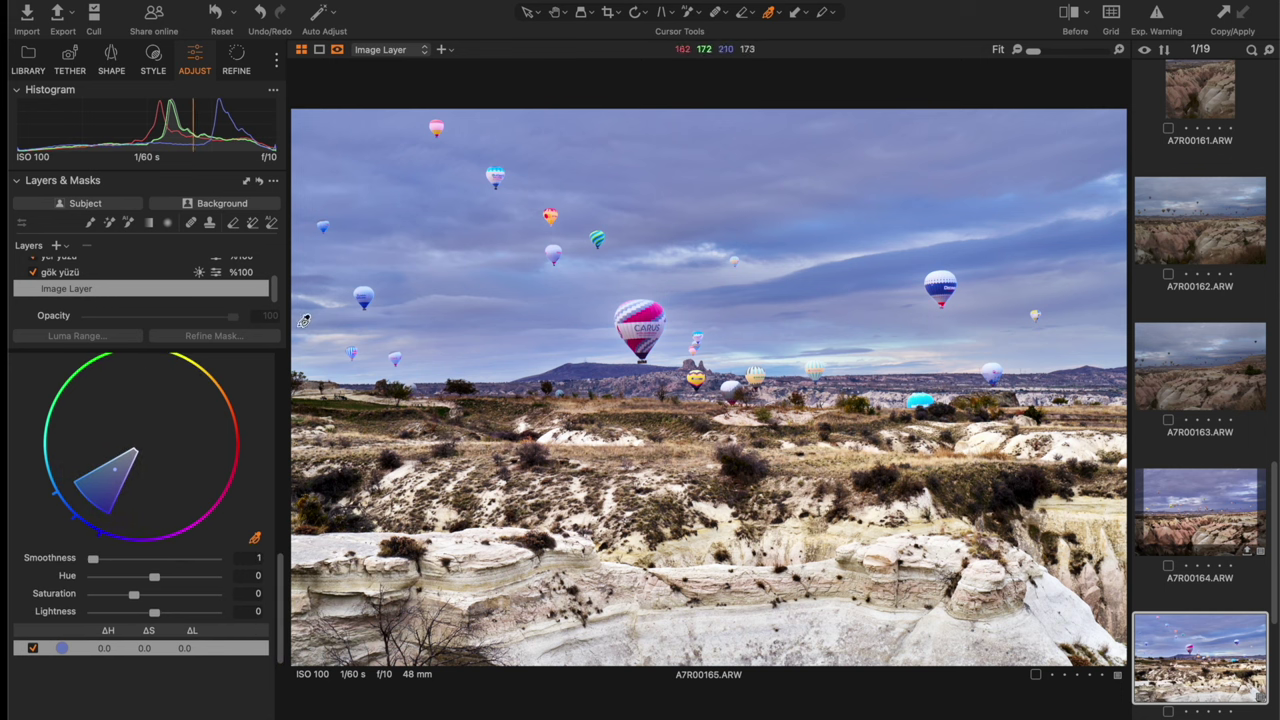
pyautogui.moveTo(92, 560); pyautogui.dragTo(112, 562)
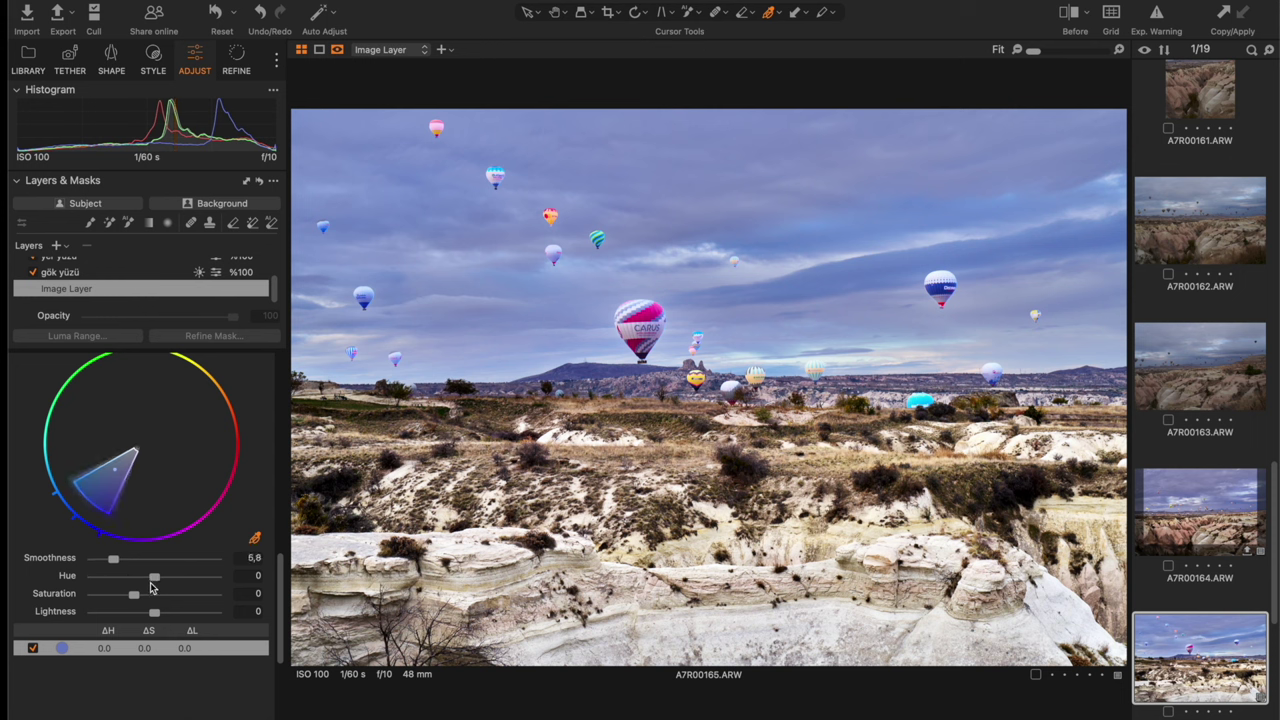
# Step: Shift the selected sky blues' hue by 9.4 and set lightness to −13.8
pyautogui.moveTo(155, 582); pyautogui.dragTo(310, 580)
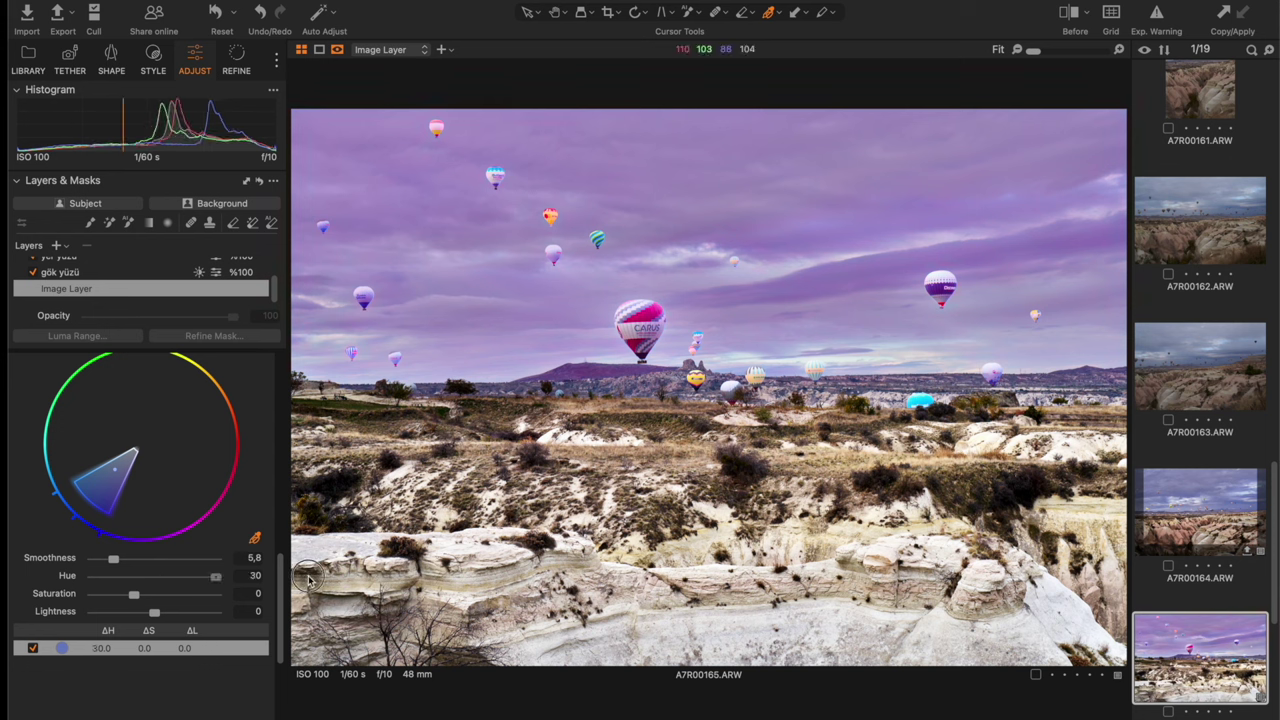
pyautogui.click(152, 577)
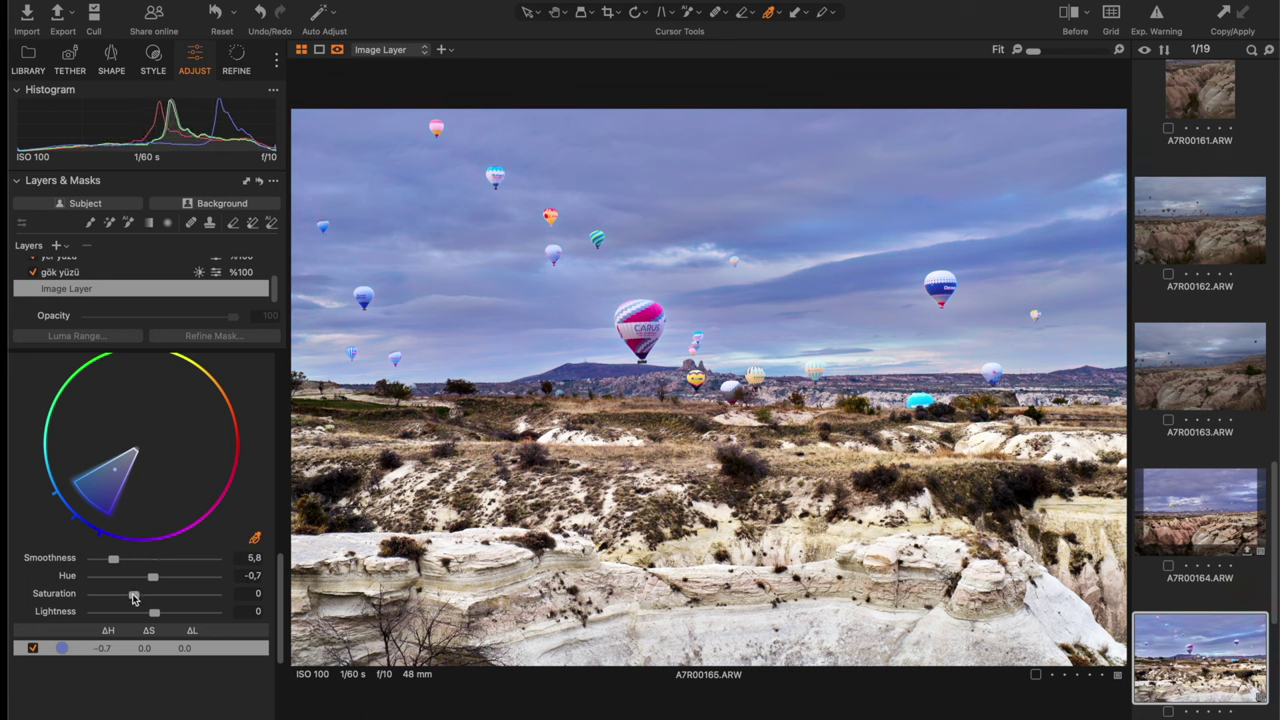
pyautogui.moveTo(134, 597)
pyautogui.mouseDown()
pyautogui.moveTo(248, 597)
pyautogui.moveTo(44, 597)
pyautogui.moveTo(134, 594)
pyautogui.mouseUp()
pyautogui.doubleClick(153, 578)
pyautogui.moveTo(154, 584); pyautogui.dragTo(174, 571)
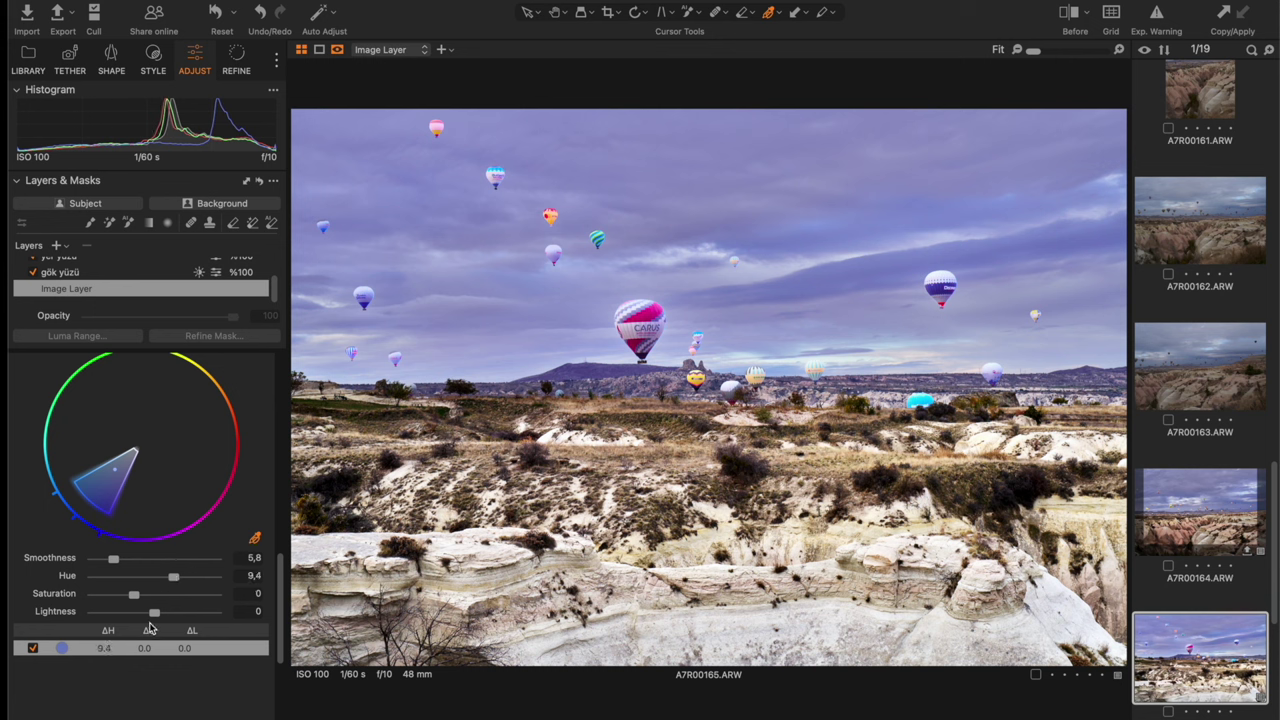
pyautogui.moveTo(154, 612); pyautogui.dragTo(146, 620)
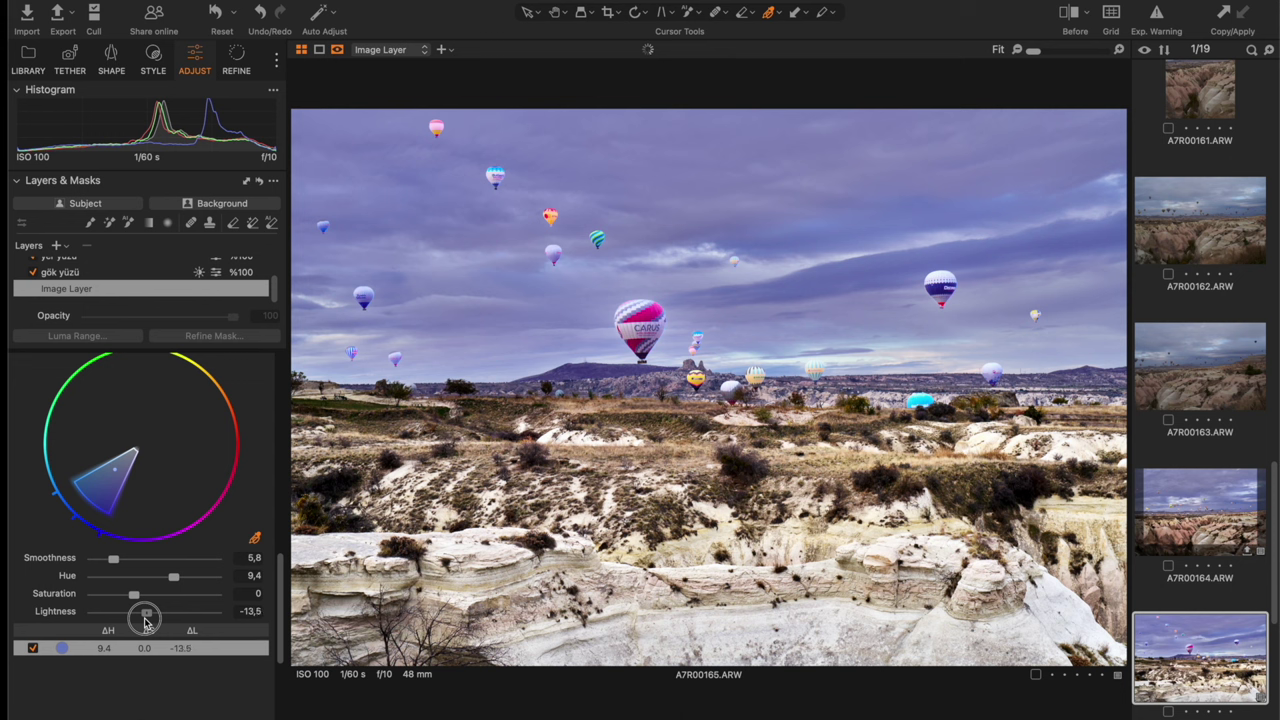
pyautogui.moveTo(145, 621); pyautogui.dragTo(146, 621)
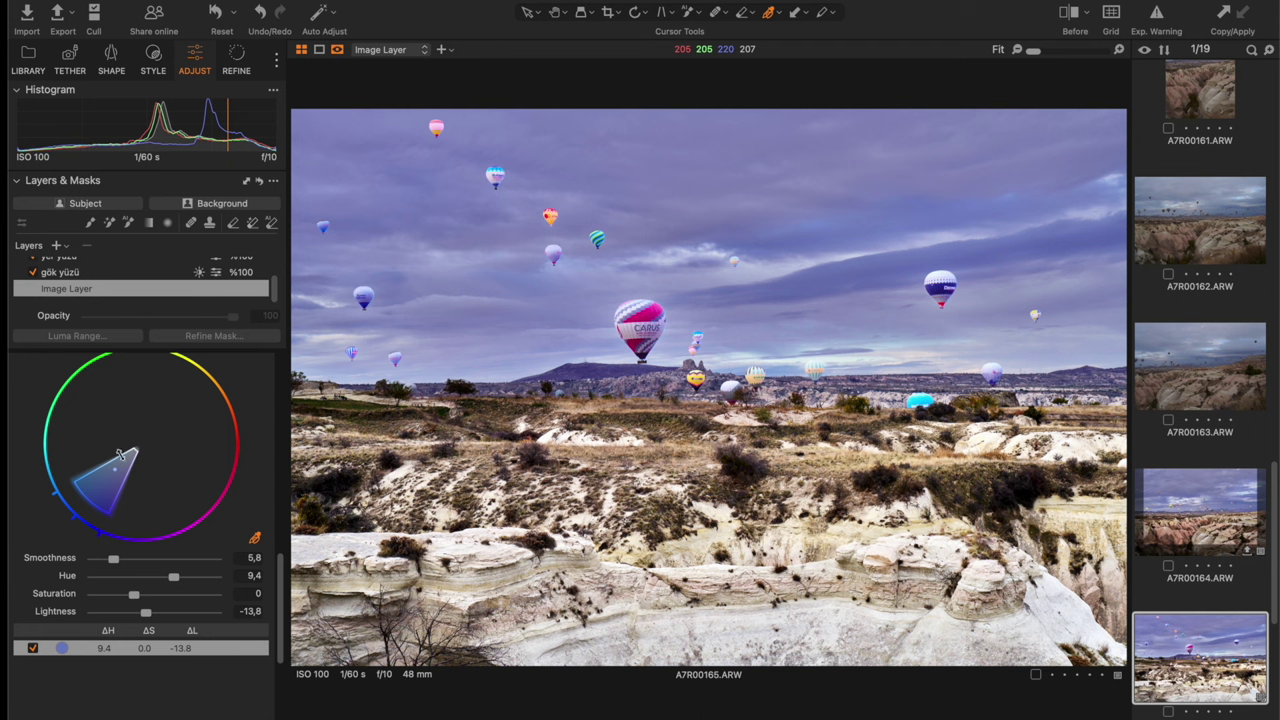
# Step: Sample the warm brown rock tones as a new colour range and lighten it by 44.4
pyautogui.click(688, 452)
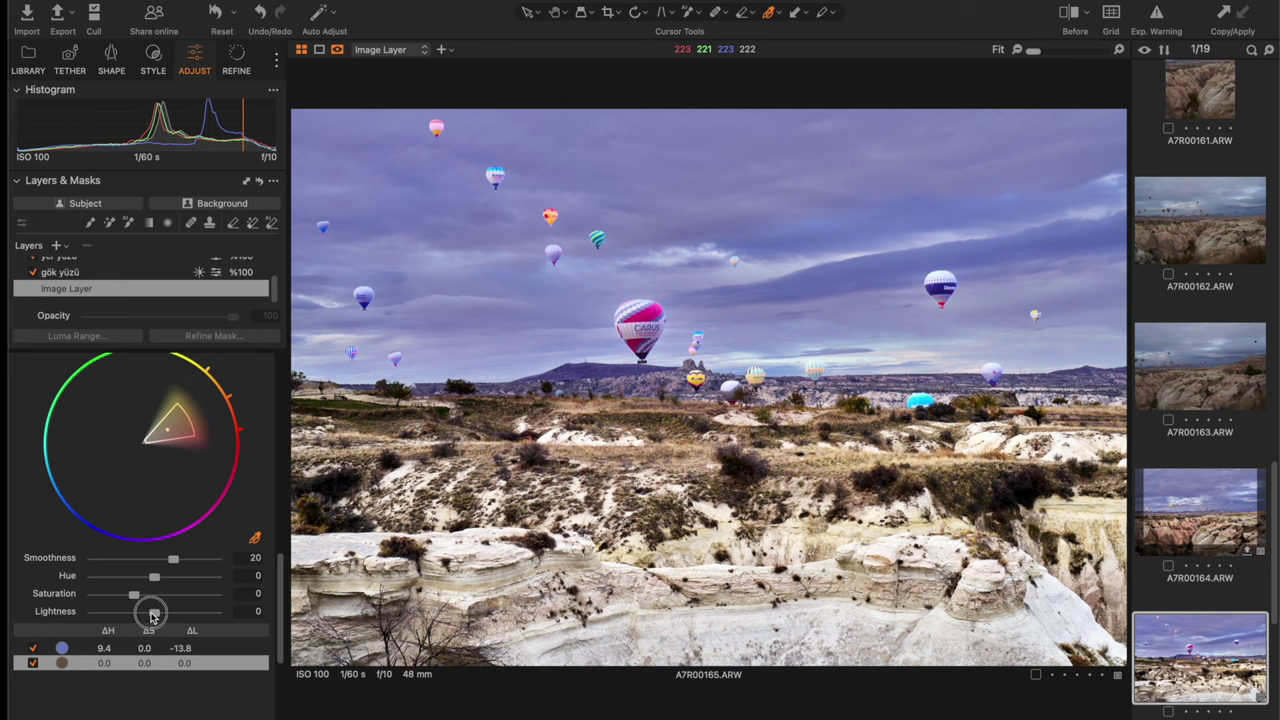
pyautogui.moveTo(153, 612); pyautogui.dragTo(179, 609)
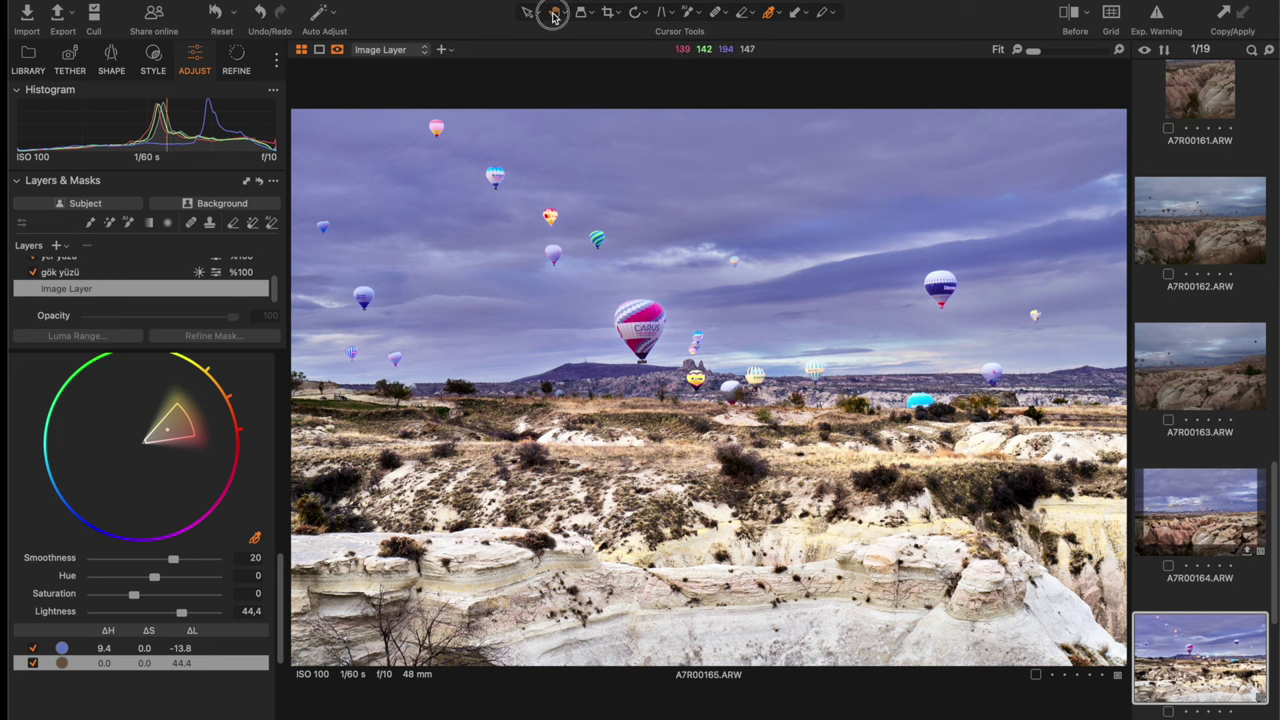
pyautogui.moveTo(280, 612); pyautogui.dragTo(270, 401)
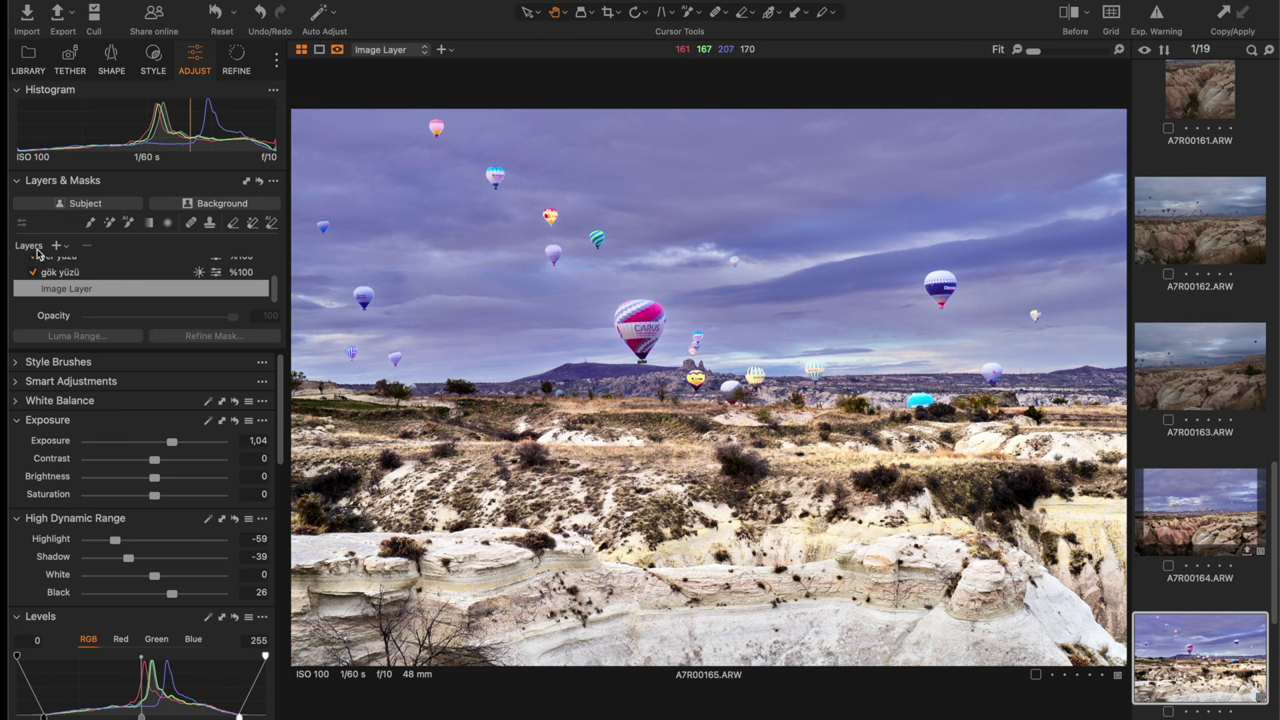
# Step: Add an adjustment layer with a feathered radial mask over the horizon balloons
pyautogui.click(57, 246)
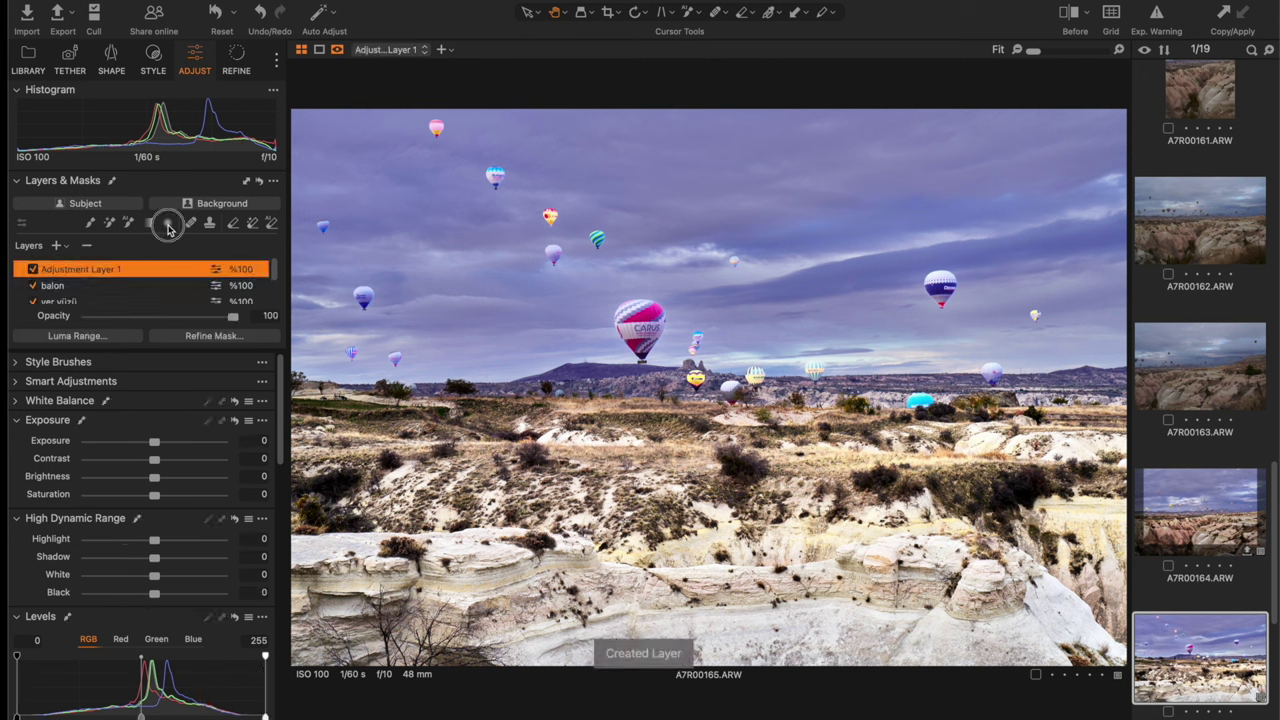
pyautogui.moveTo(907, 345); pyautogui.dragTo(826, 343)
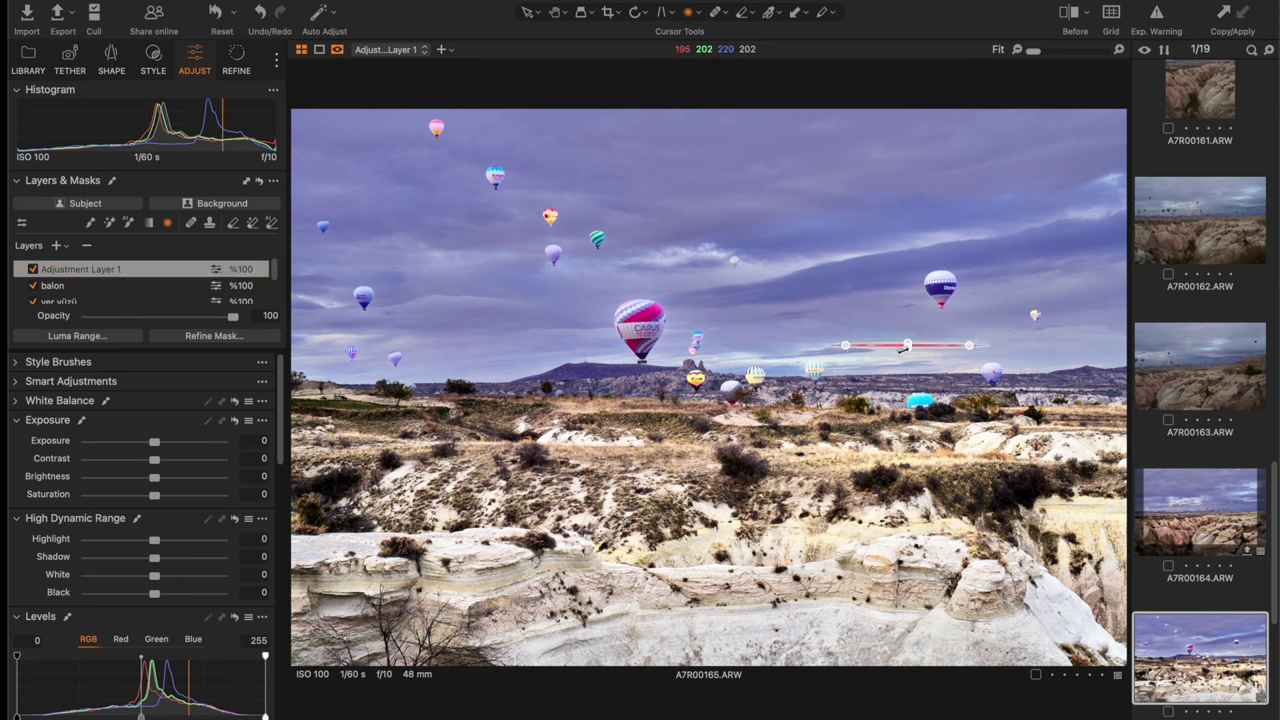
pyautogui.press('t')
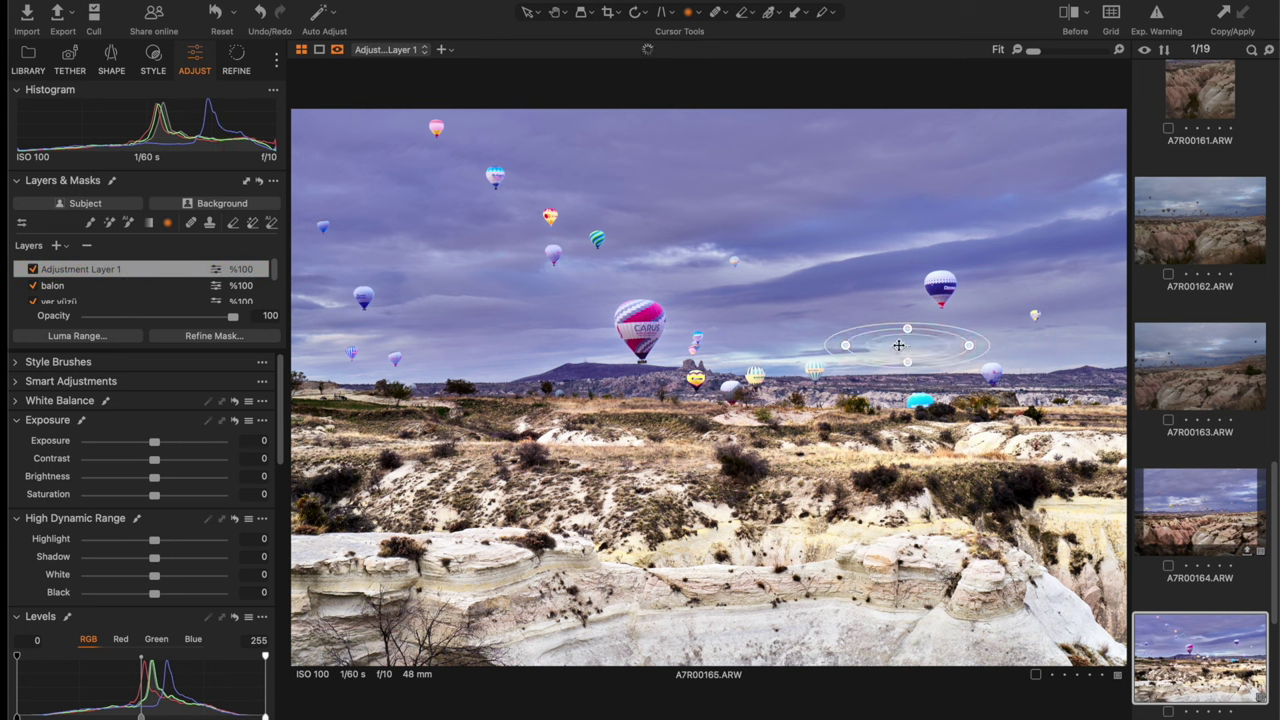
pyautogui.moveTo(905, 347); pyautogui.dragTo(708, 357)
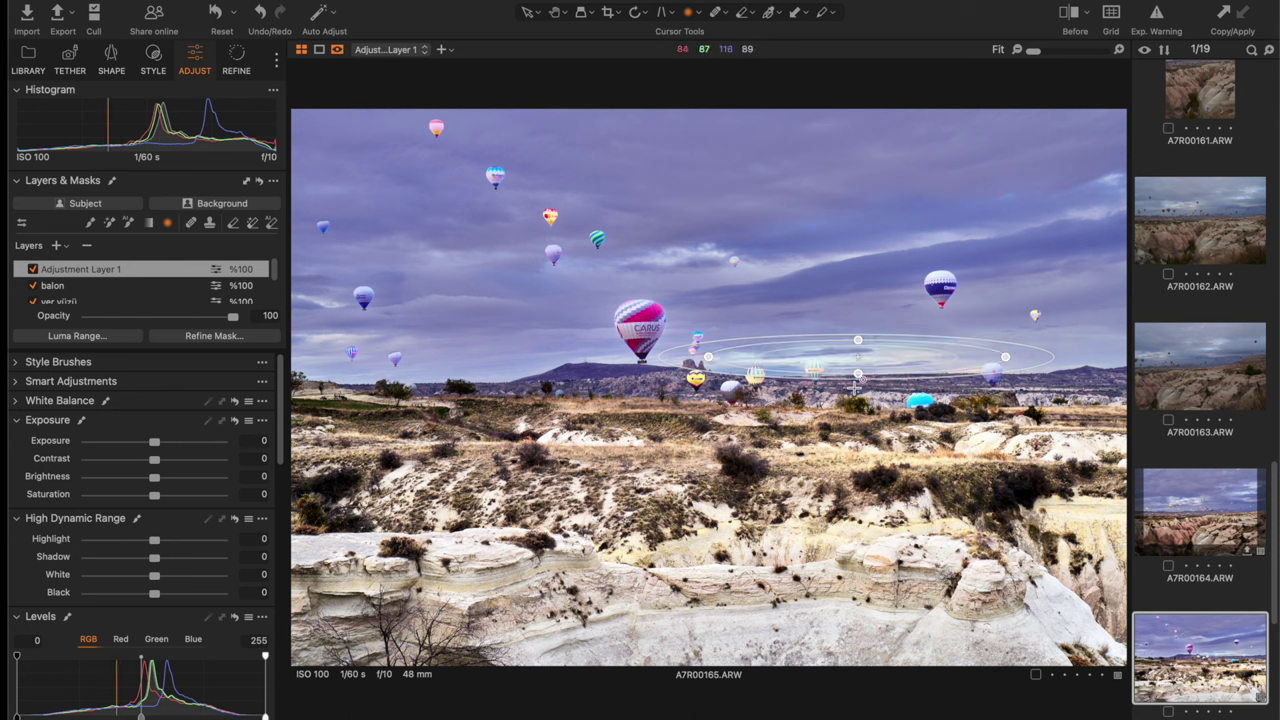
pyautogui.moveTo(857, 376); pyautogui.dragTo(858, 378)
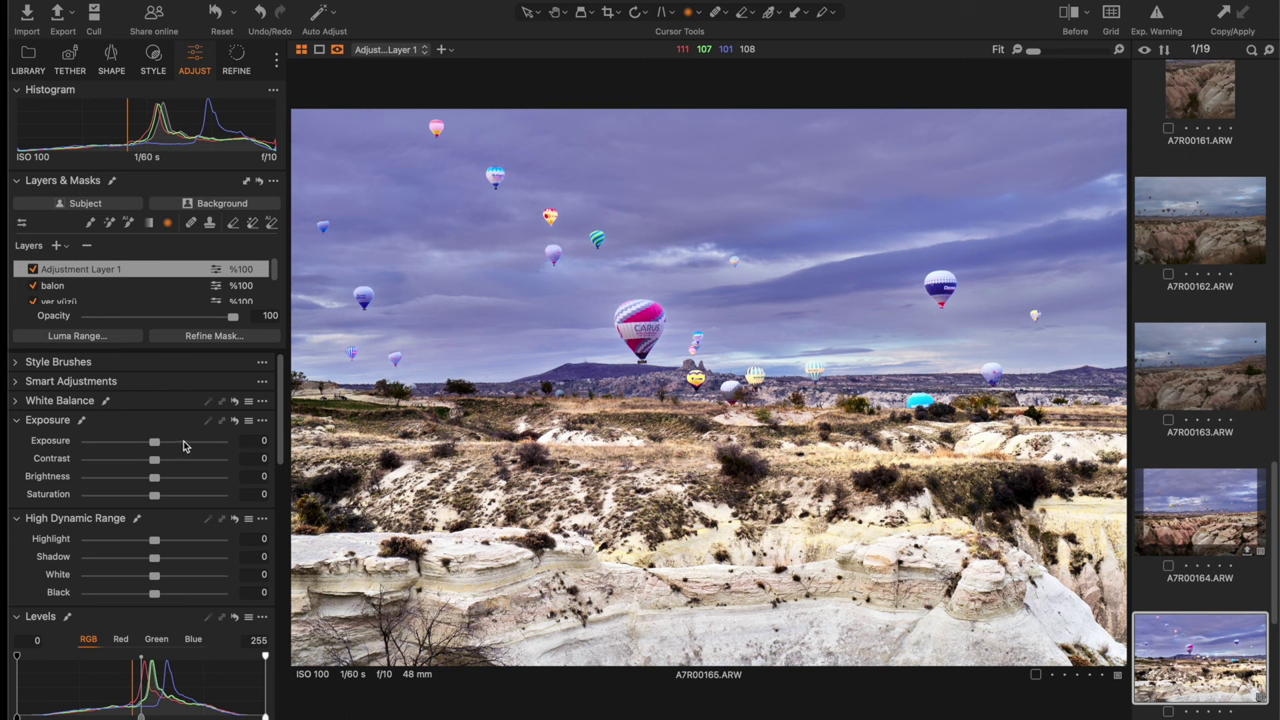
# Step: Set exposure 0.17 and Highlight 5 inside the radial mask, then add Adjustment Layer 2
pyautogui.moveTo(157, 446); pyautogui.dragTo(160, 446)
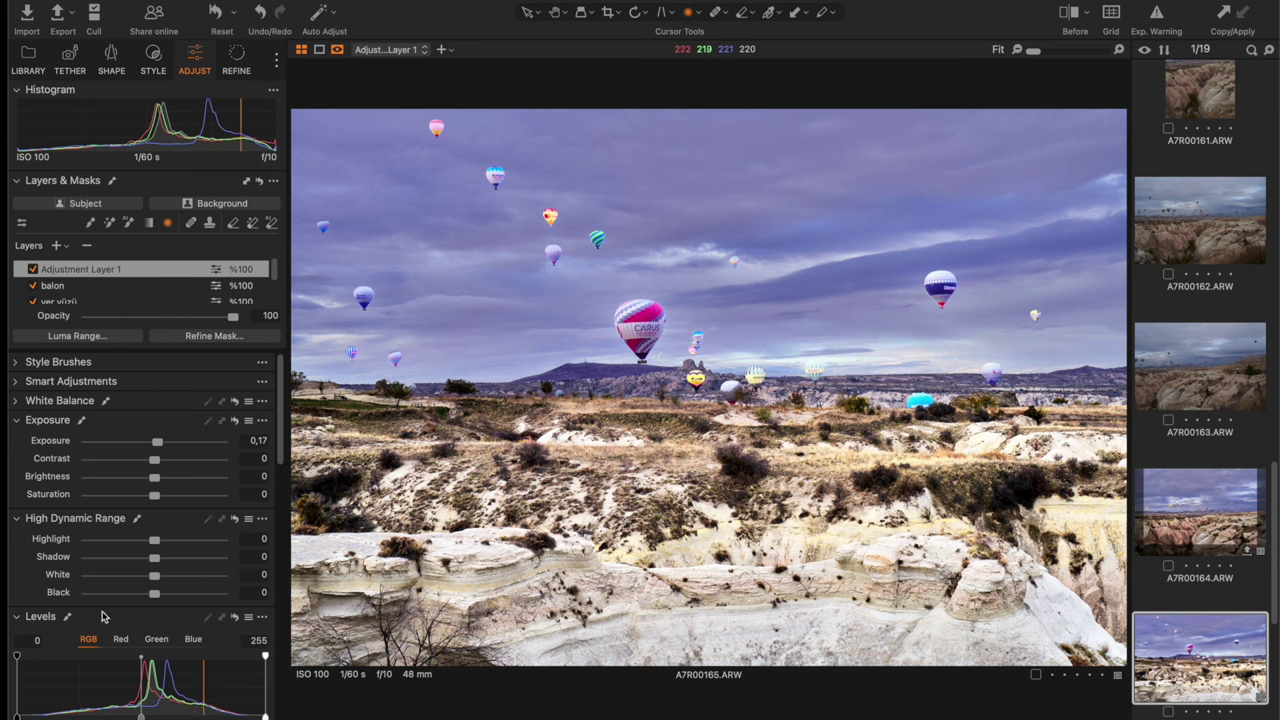
pyautogui.moveTo(155, 546); pyautogui.dragTo(159, 547)
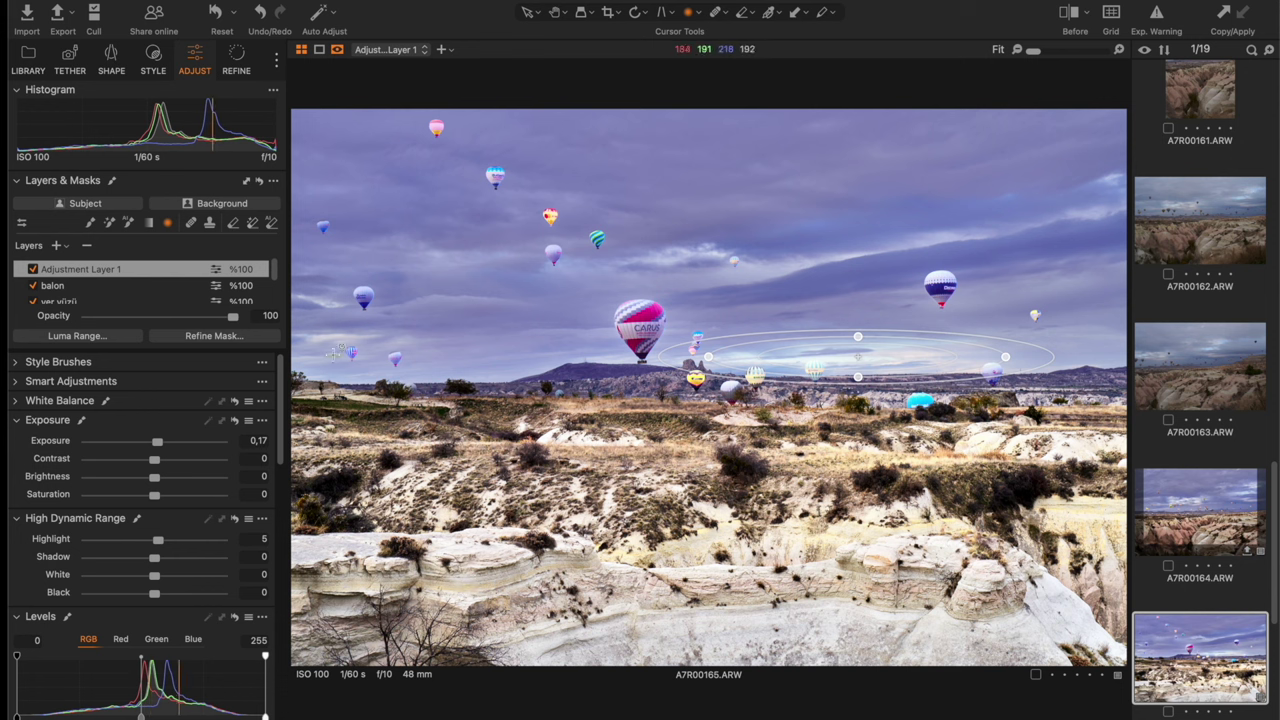
pyautogui.press('super+l')
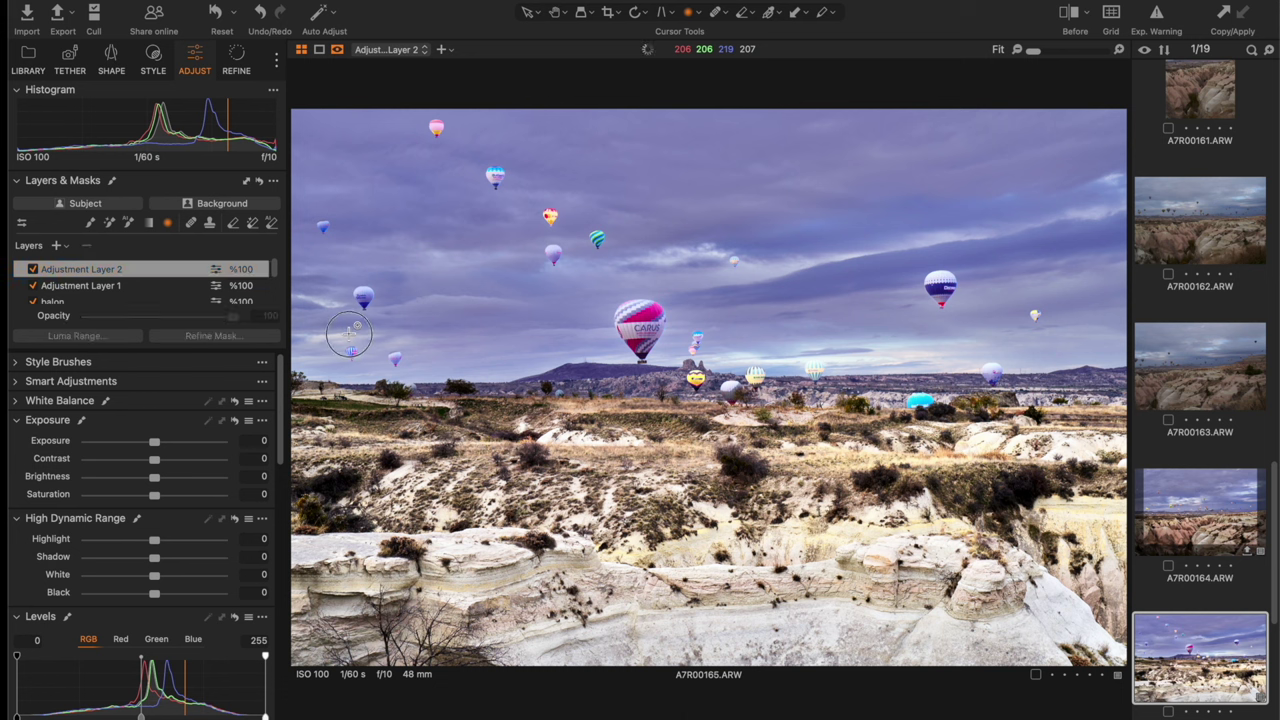
# Step: Draw a radial mask over the left sky, raising exposure to 0.19 and lifting highlights
pyautogui.moveTo(352, 332); pyautogui.dragTo(278, 326)
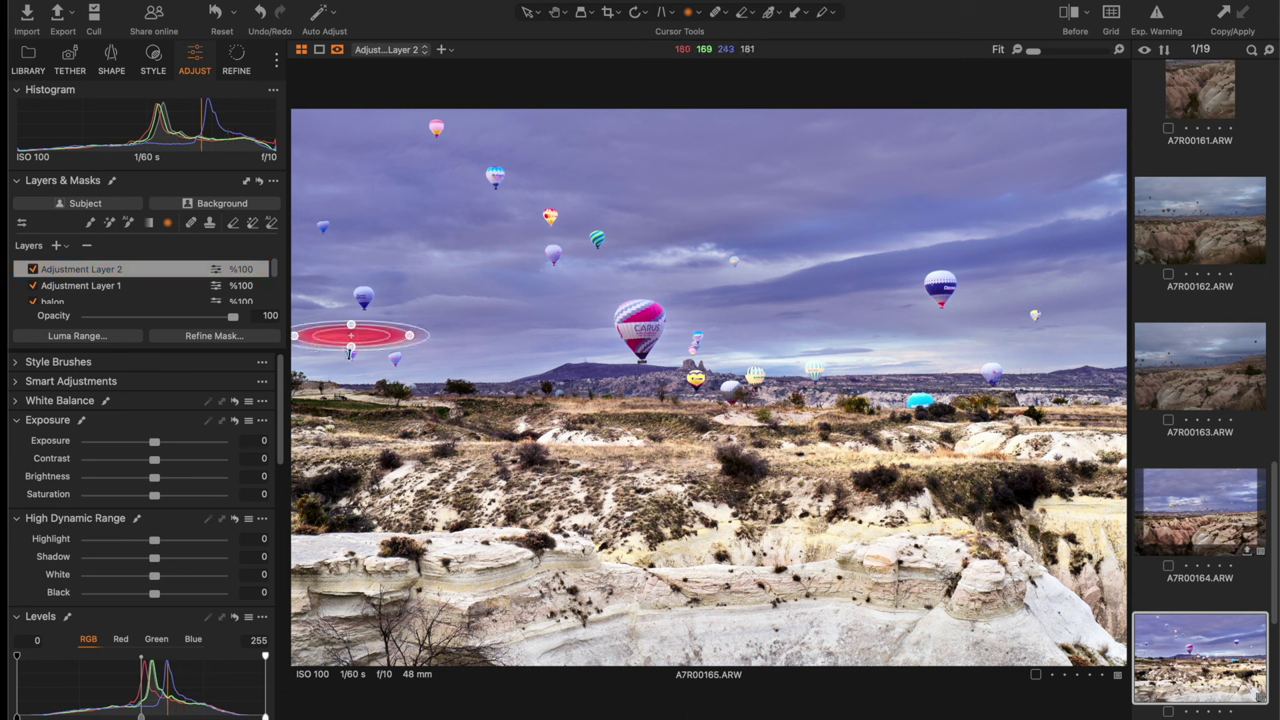
pyautogui.moveTo(351, 340); pyautogui.dragTo(350, 356)
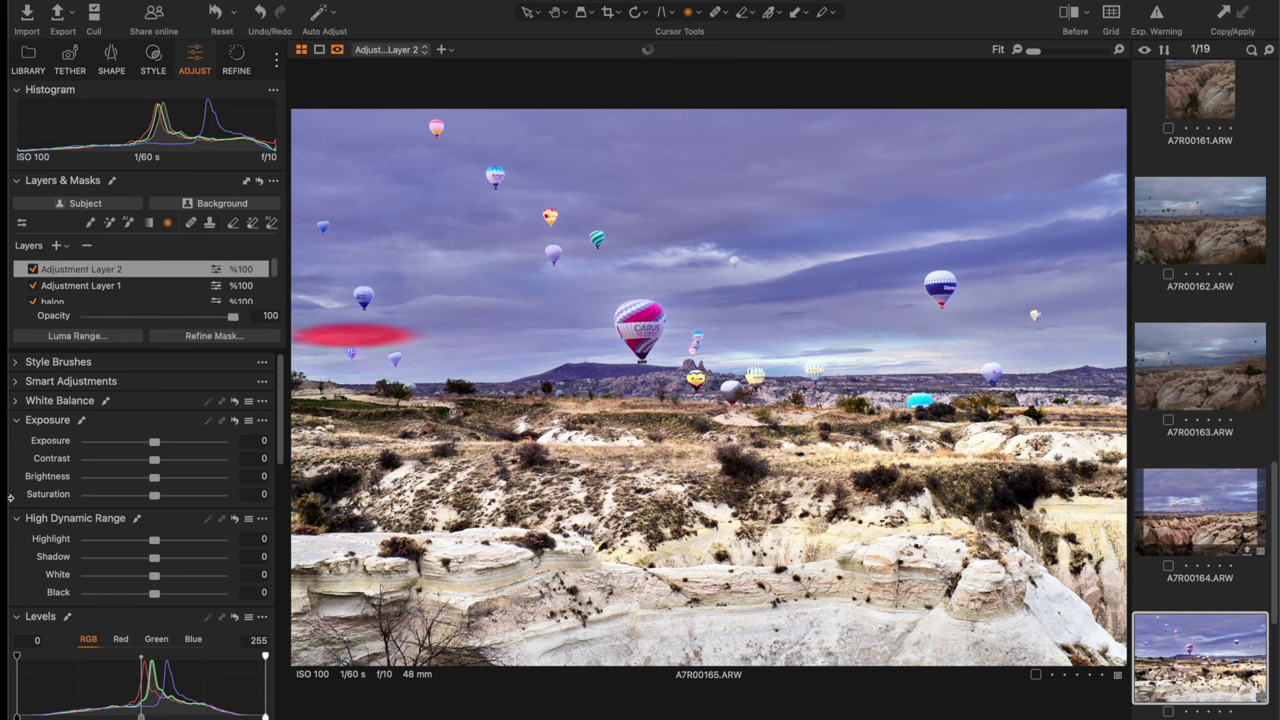
pyautogui.moveTo(153, 441); pyautogui.dragTo(157, 441)
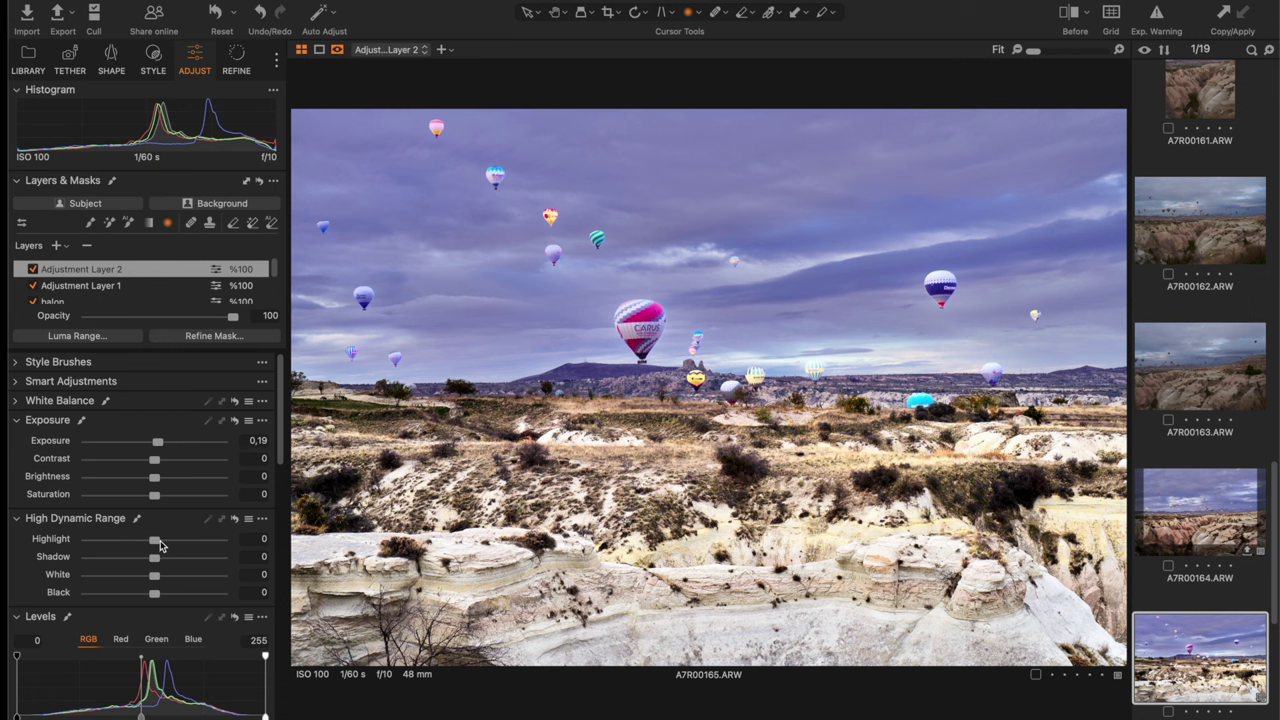
pyautogui.moveTo(160, 544); pyautogui.dragTo(166, 543)
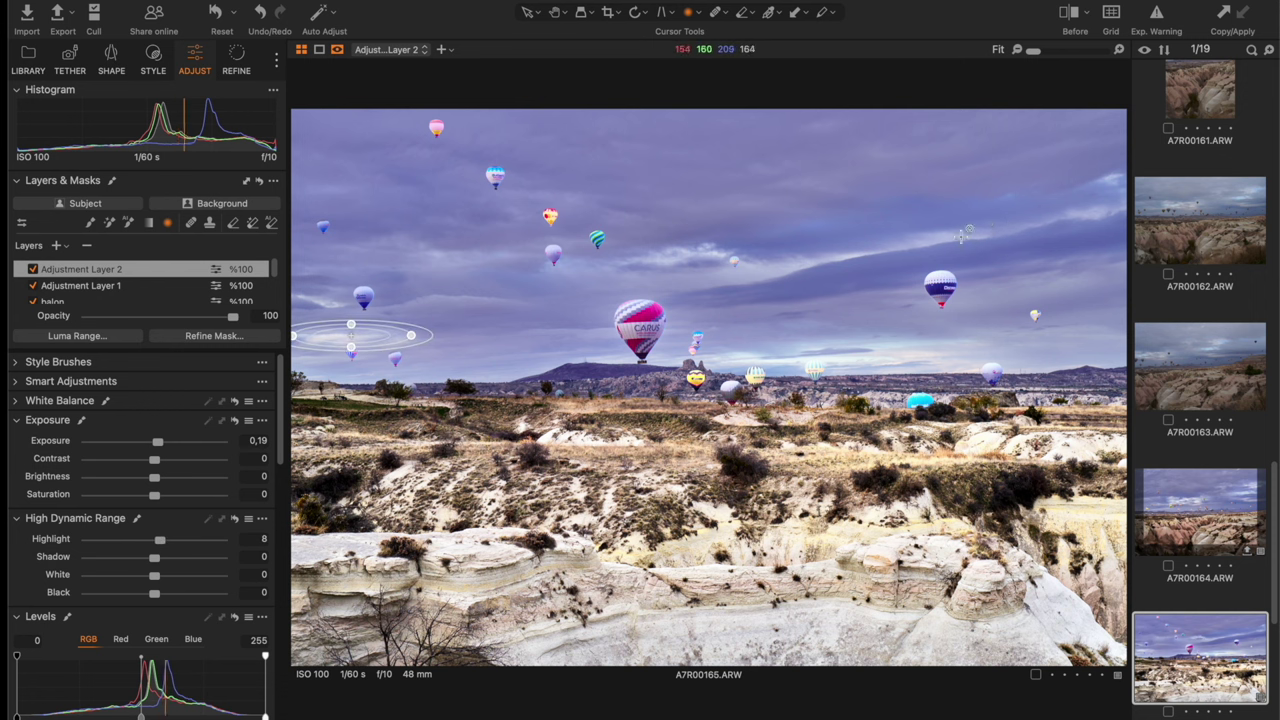
# Step: On Adjustment Layer 3, brighten a tilted upper-sky ellipse with exposure 0.06 and Highlight 10
pyautogui.click(55, 245)
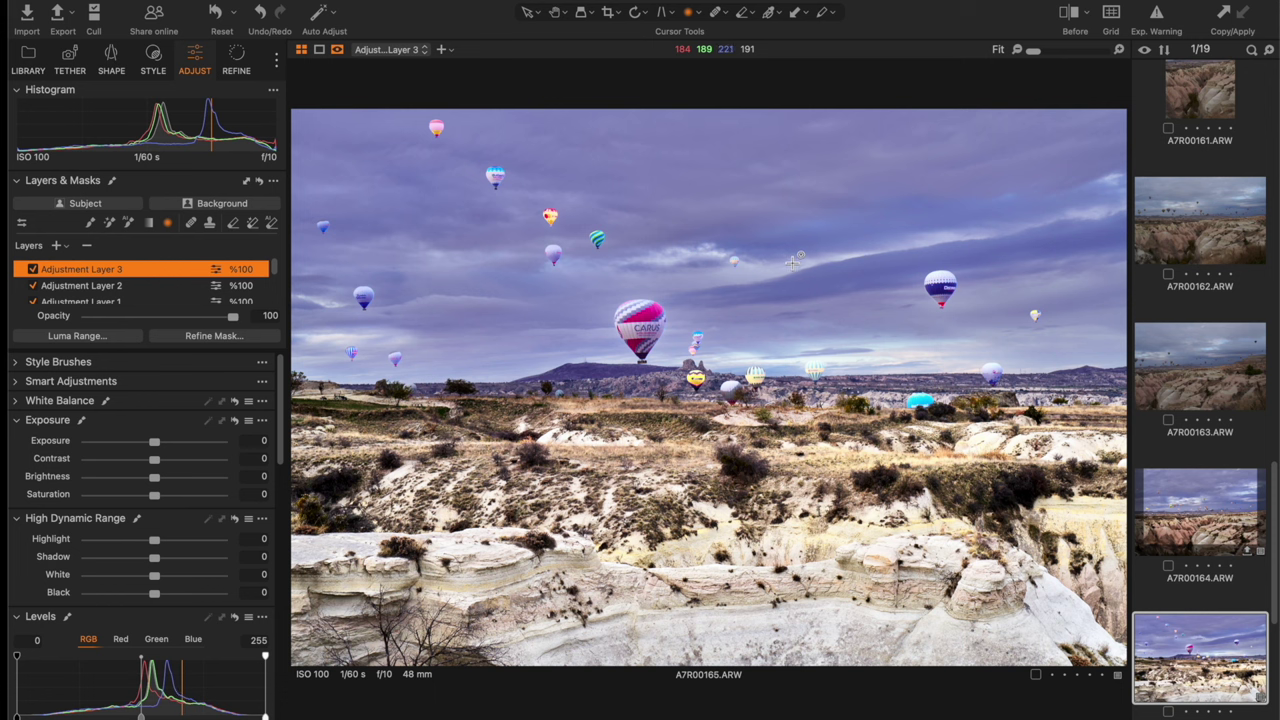
pyautogui.moveTo(789, 262); pyautogui.dragTo(584, 237)
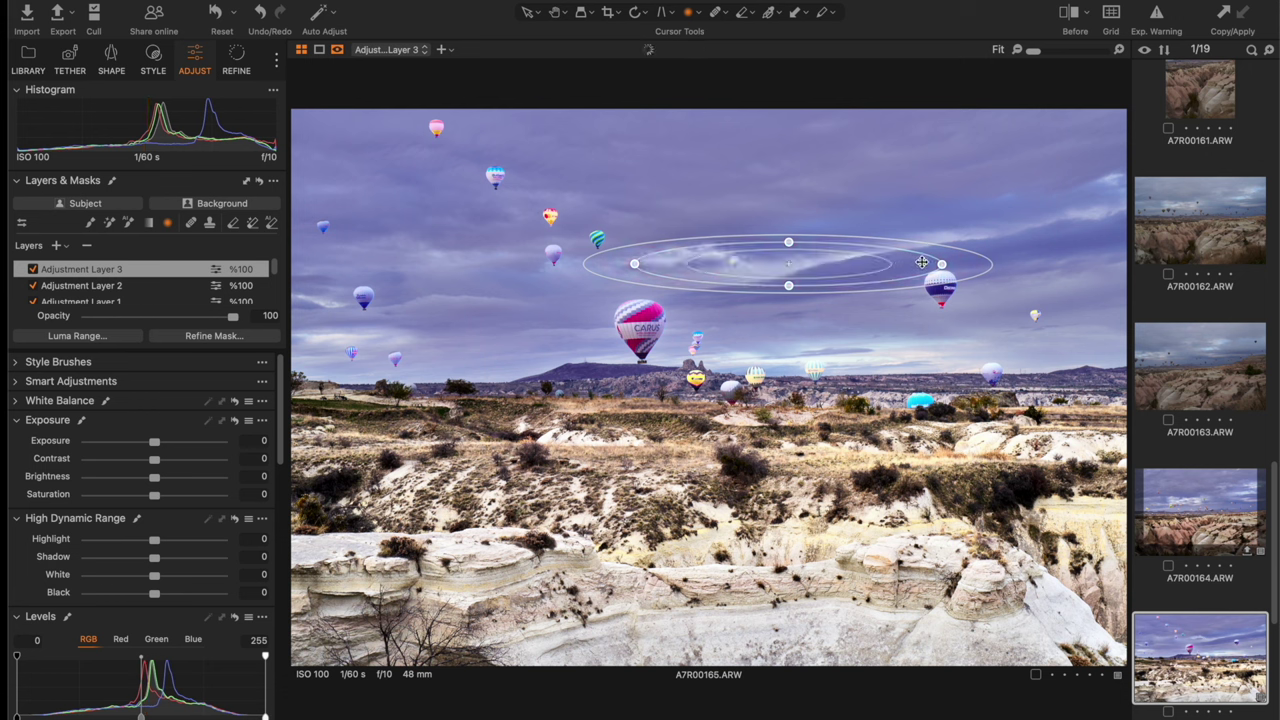
pyautogui.moveTo(928, 256); pyautogui.dragTo(921, 232)
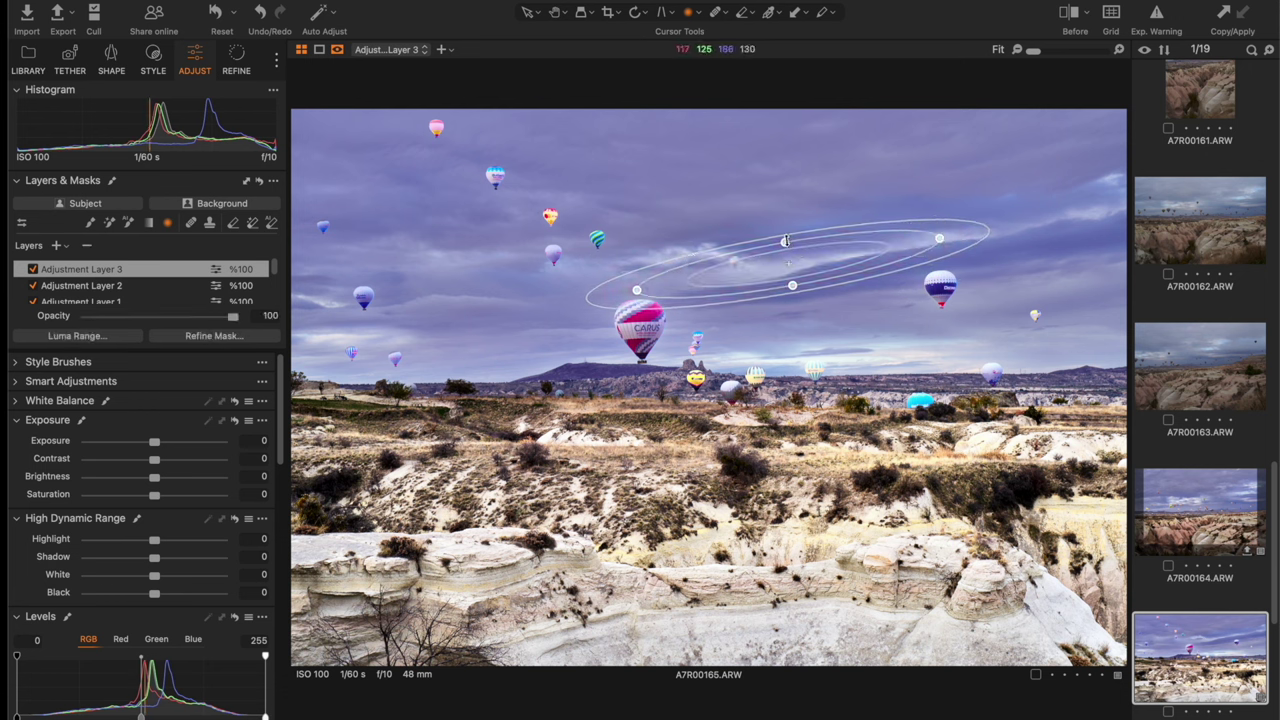
pyautogui.moveTo(784, 242)
pyautogui.mouseDown()
pyautogui.moveTo(782, 226)
pyautogui.moveTo(738, 261)
pyautogui.mouseUp()
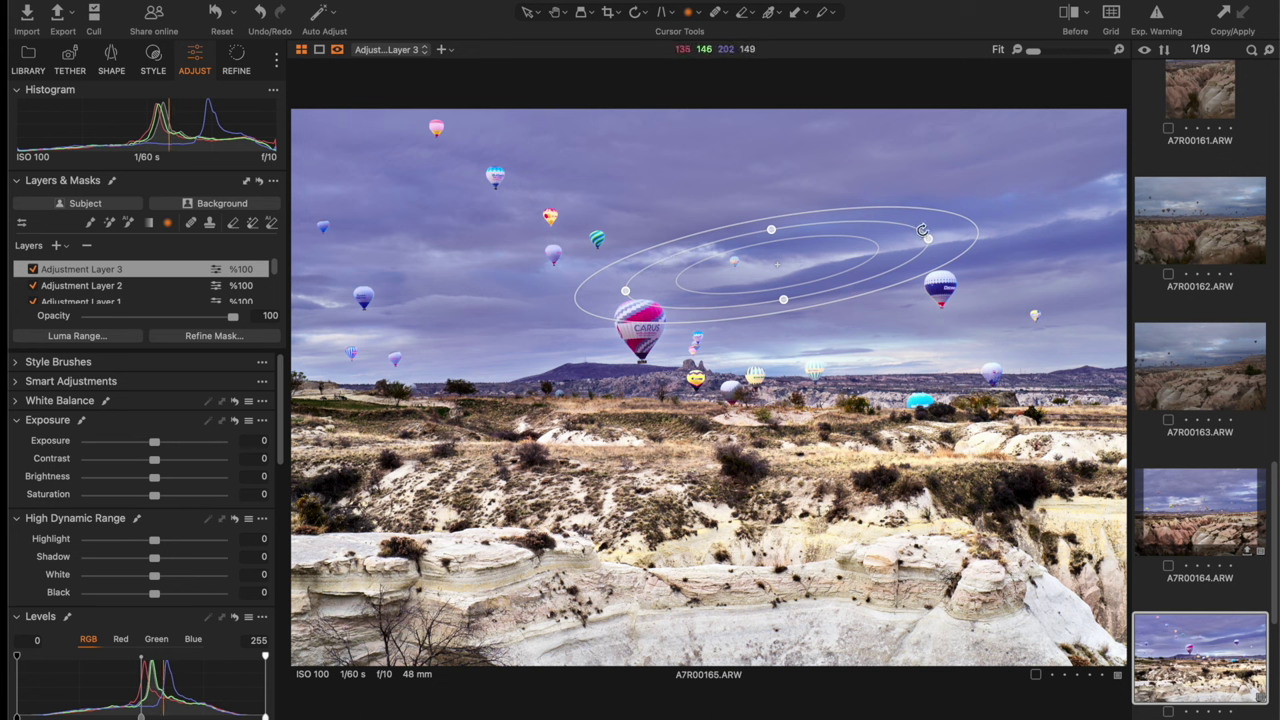
pyautogui.moveTo(928, 231); pyautogui.dragTo(924, 240)
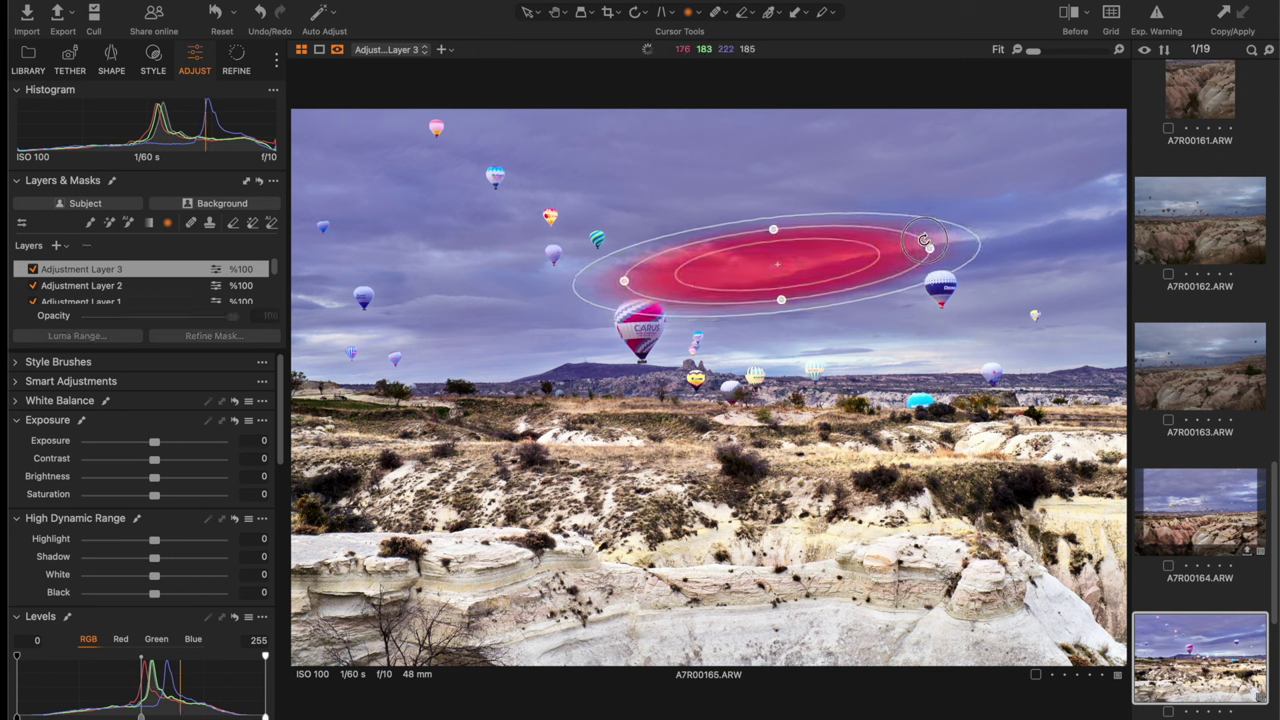
pyautogui.moveTo(983, 242); pyautogui.dragTo(985, 226)
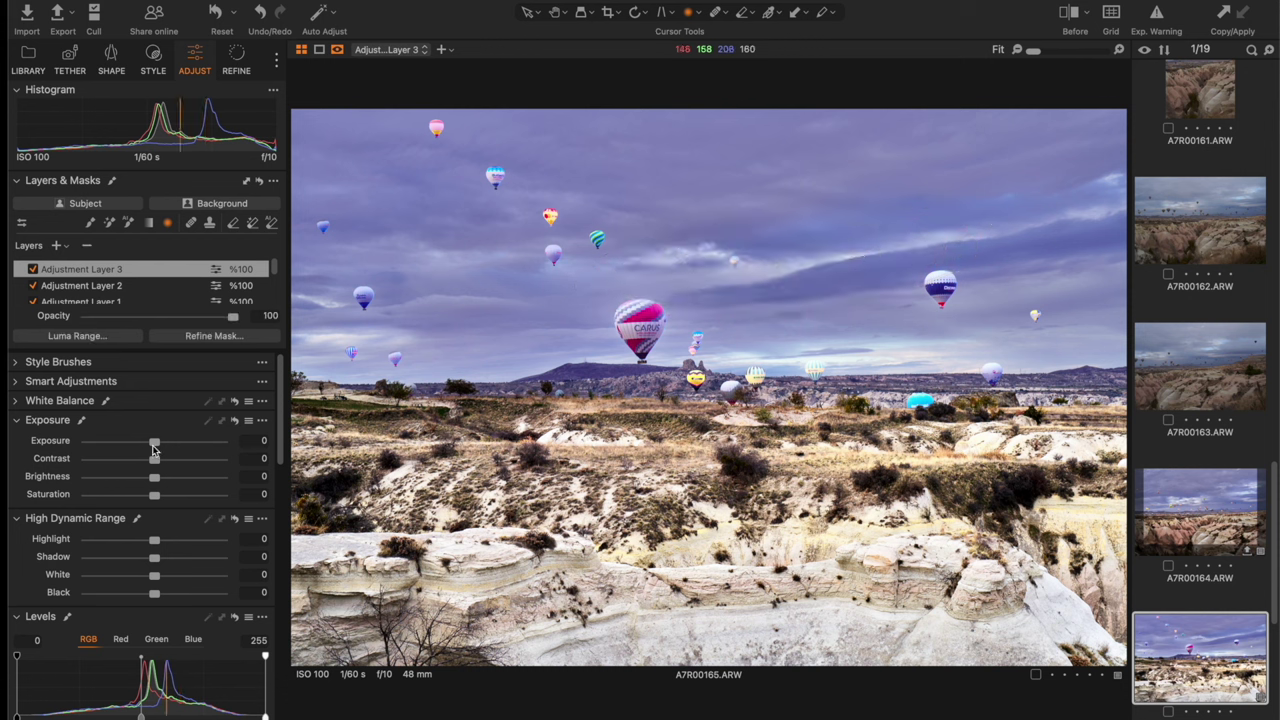
pyautogui.moveTo(154, 441); pyautogui.dragTo(155, 441)
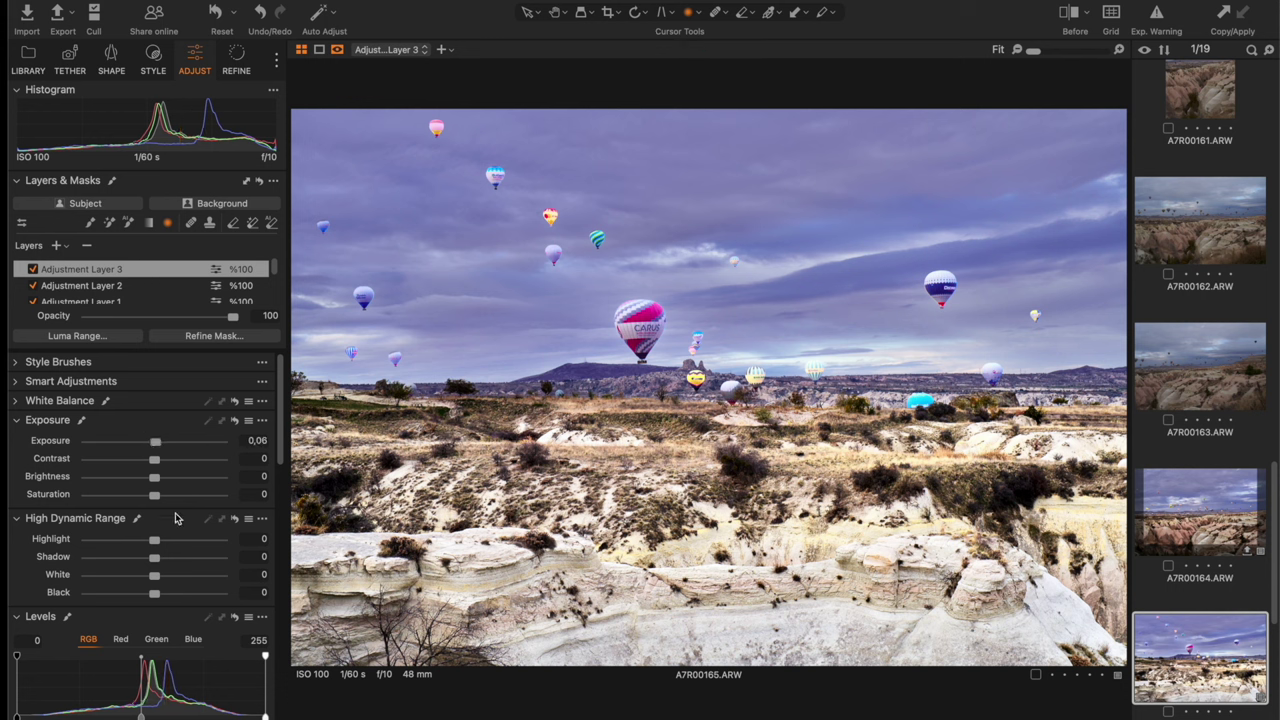
pyautogui.moveTo(153, 539); pyautogui.dragTo(164, 543)
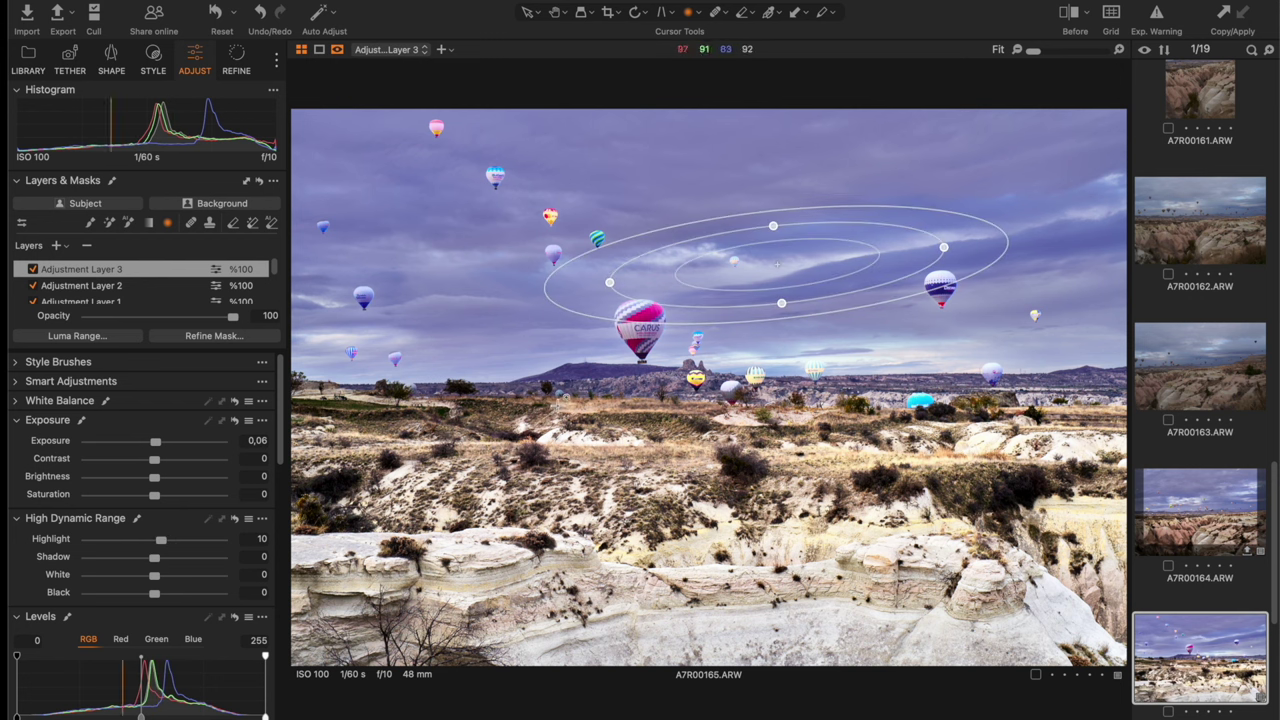
pyautogui.scroll(-3, 126, 286)
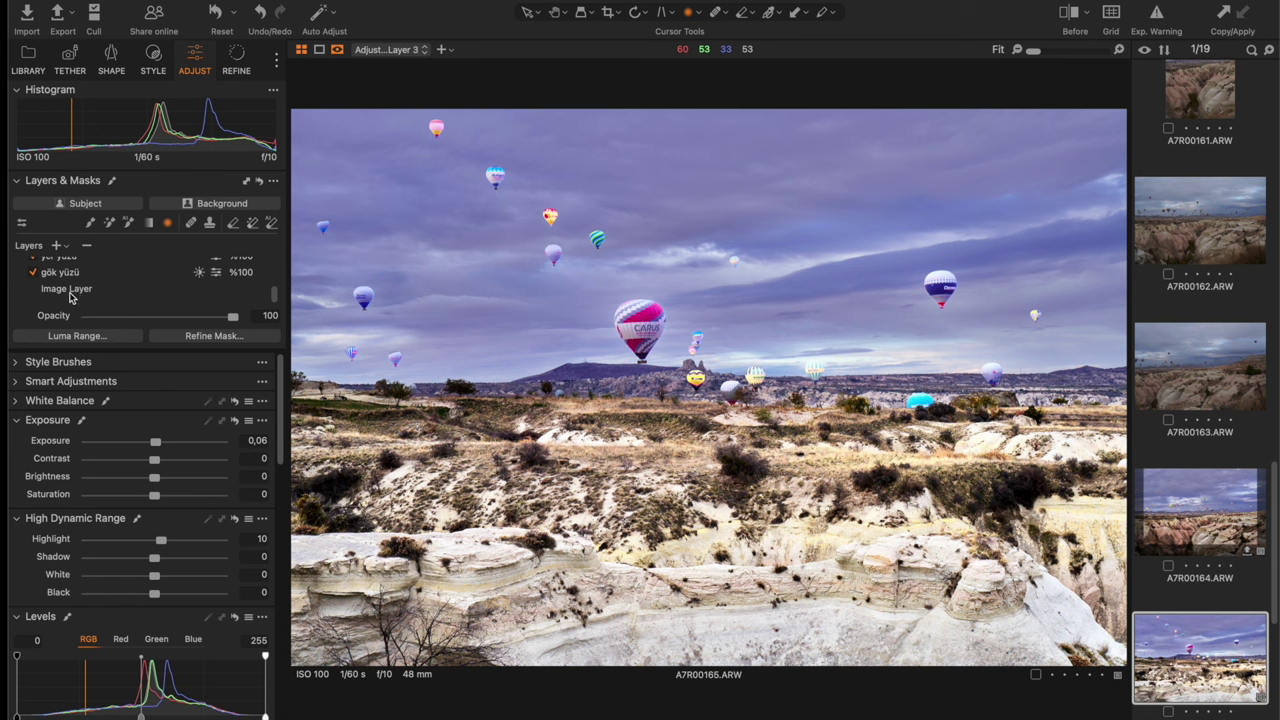
# Step: Set the Image Layer's Levels output to 26 and 230, then show the before/after split
pyautogui.click(68, 289)
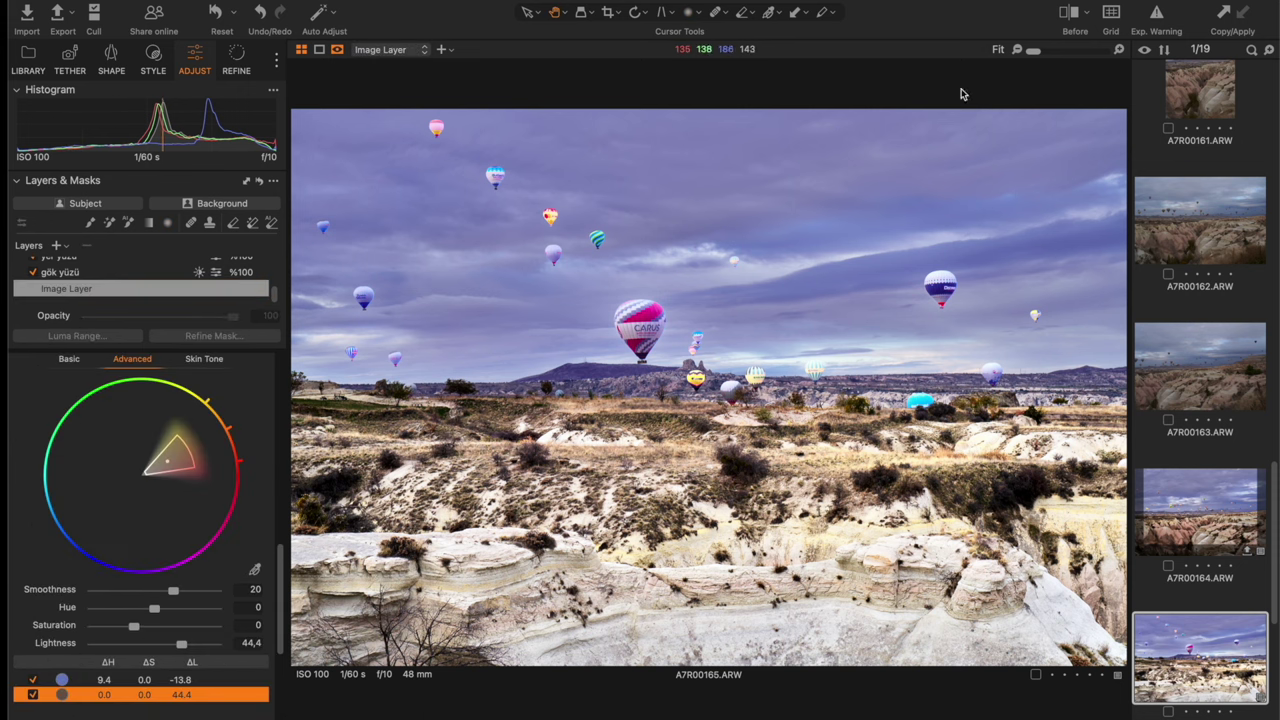
pyautogui.moveTo(277, 568); pyautogui.dragTo(261, 440)
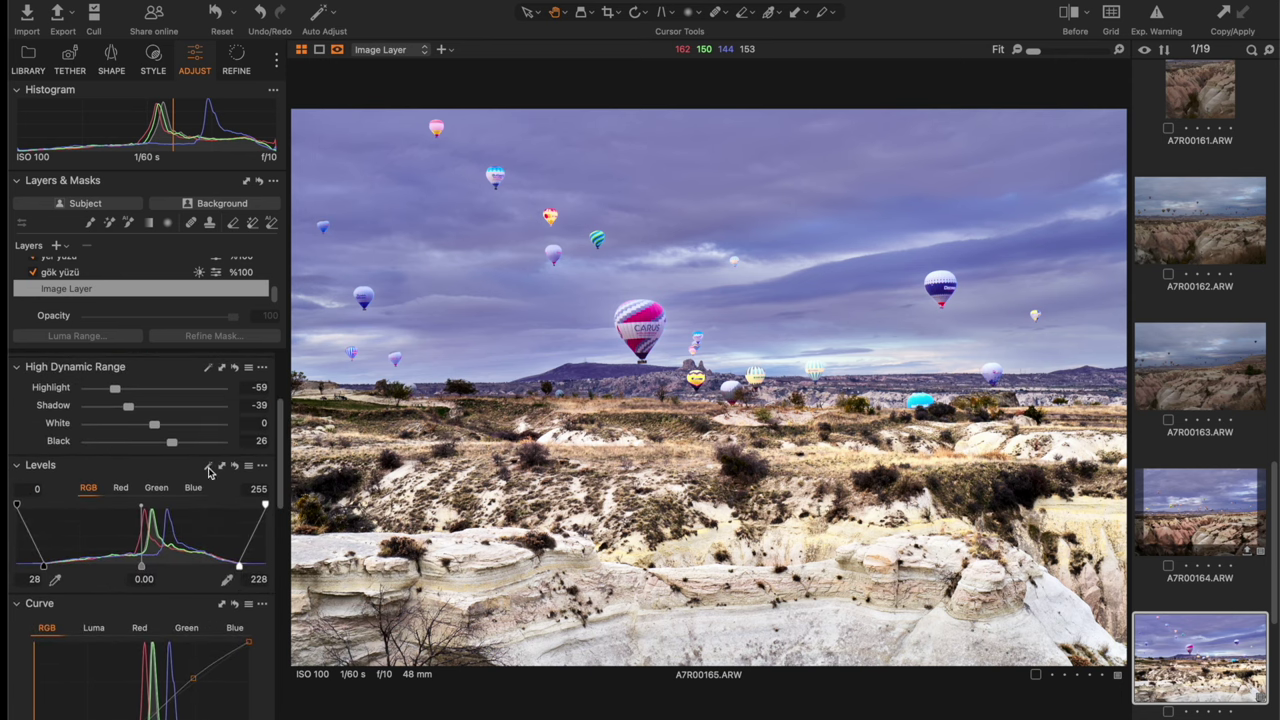
pyautogui.click(208, 467)
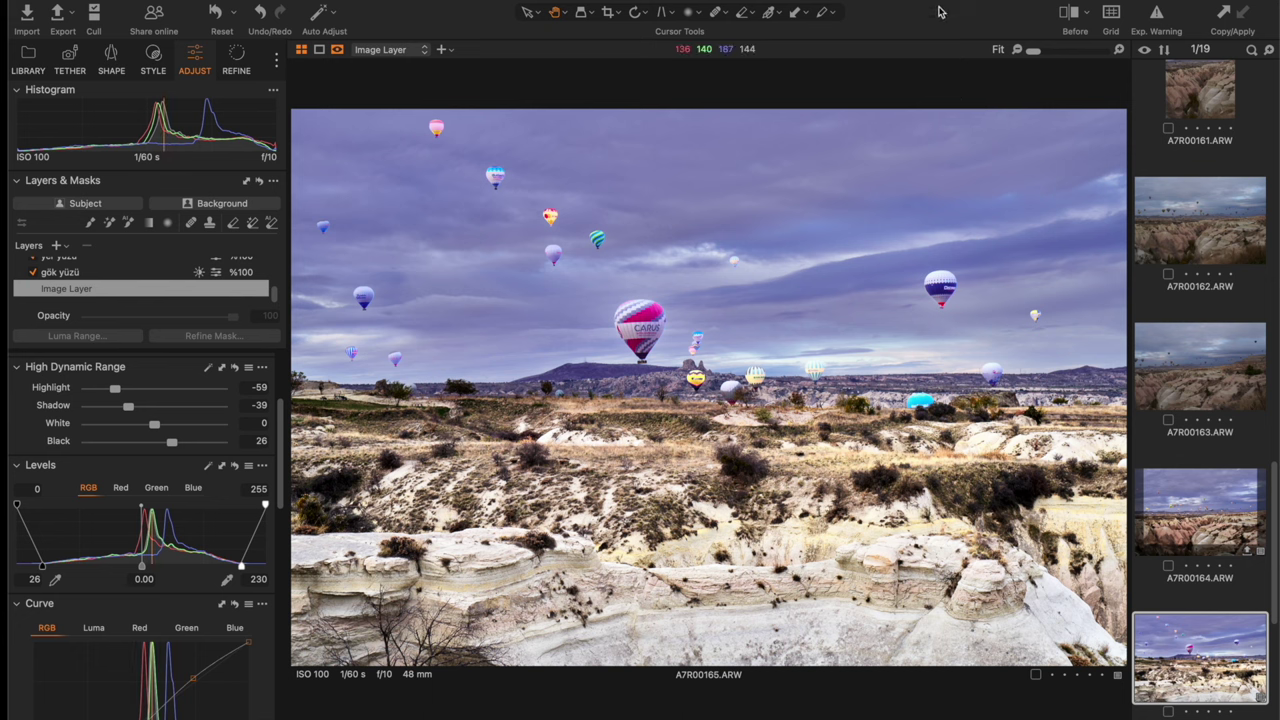
pyautogui.click(1071, 13)
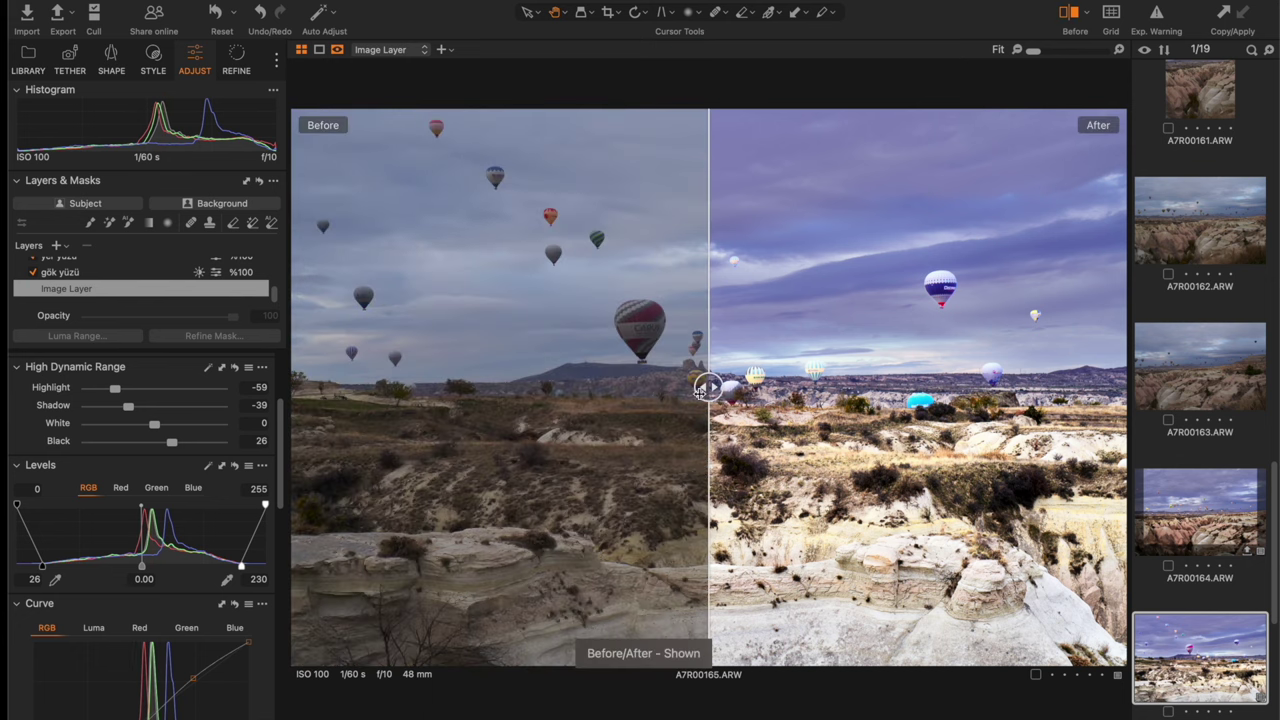
pyautogui.moveTo(706, 390); pyautogui.dragTo(1074, 390)
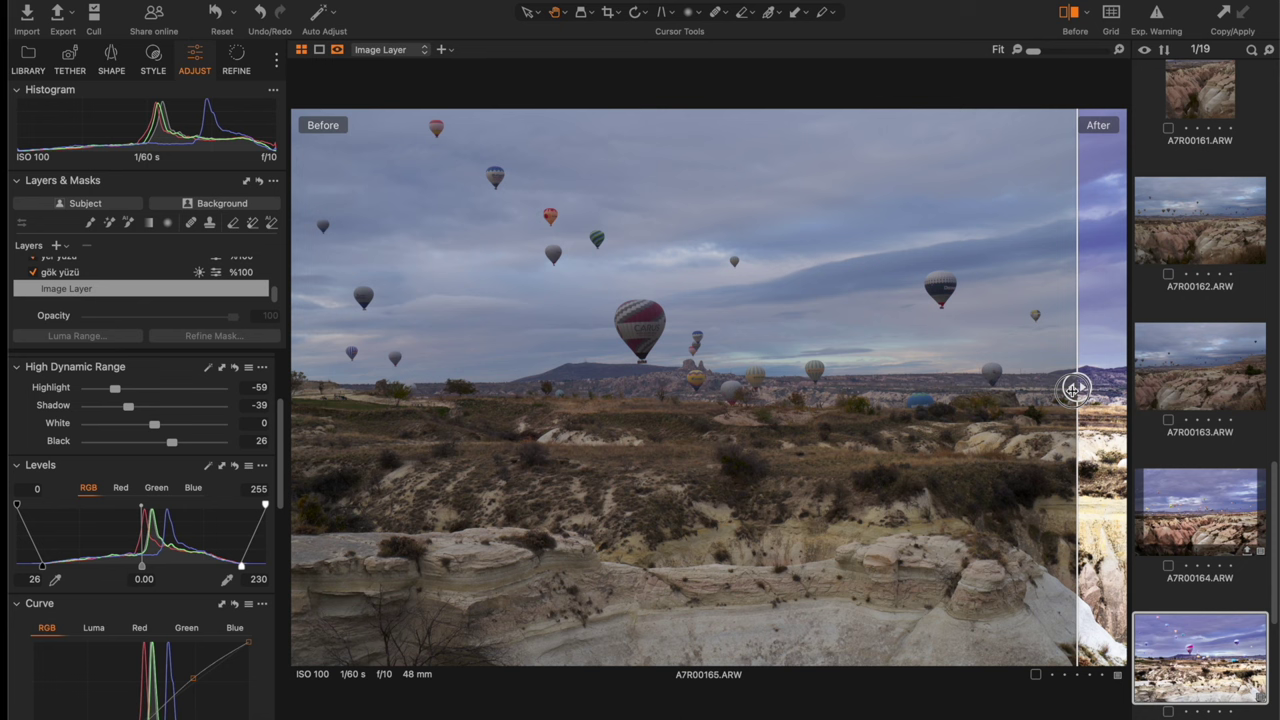
pyautogui.moveTo(1073, 390); pyautogui.dragTo(291, 383)
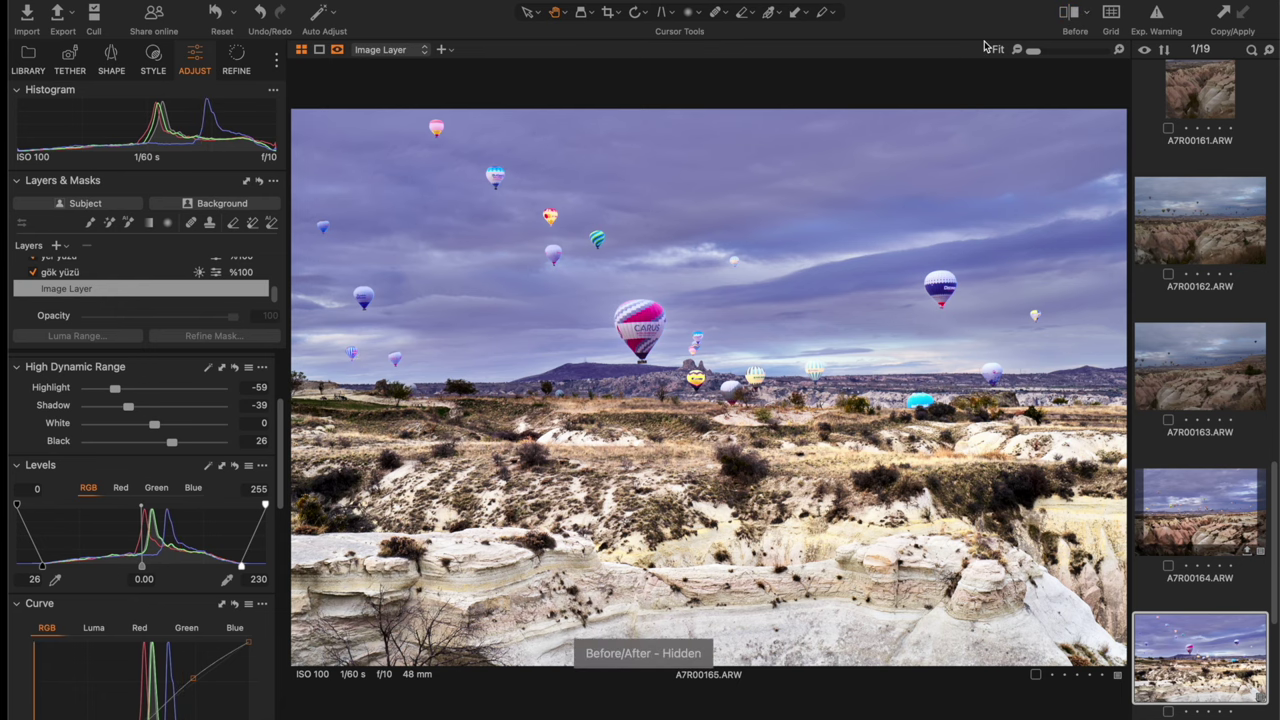
pyautogui.press('Tab')
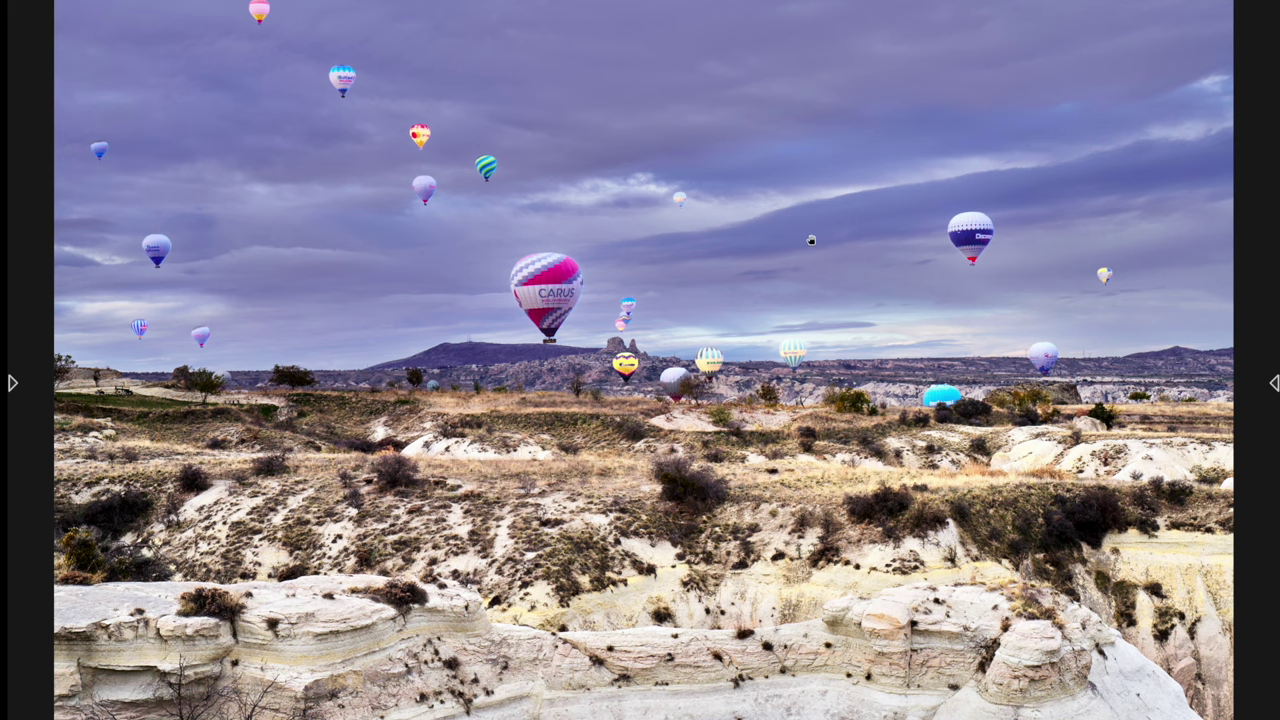
pyautogui.press('g')
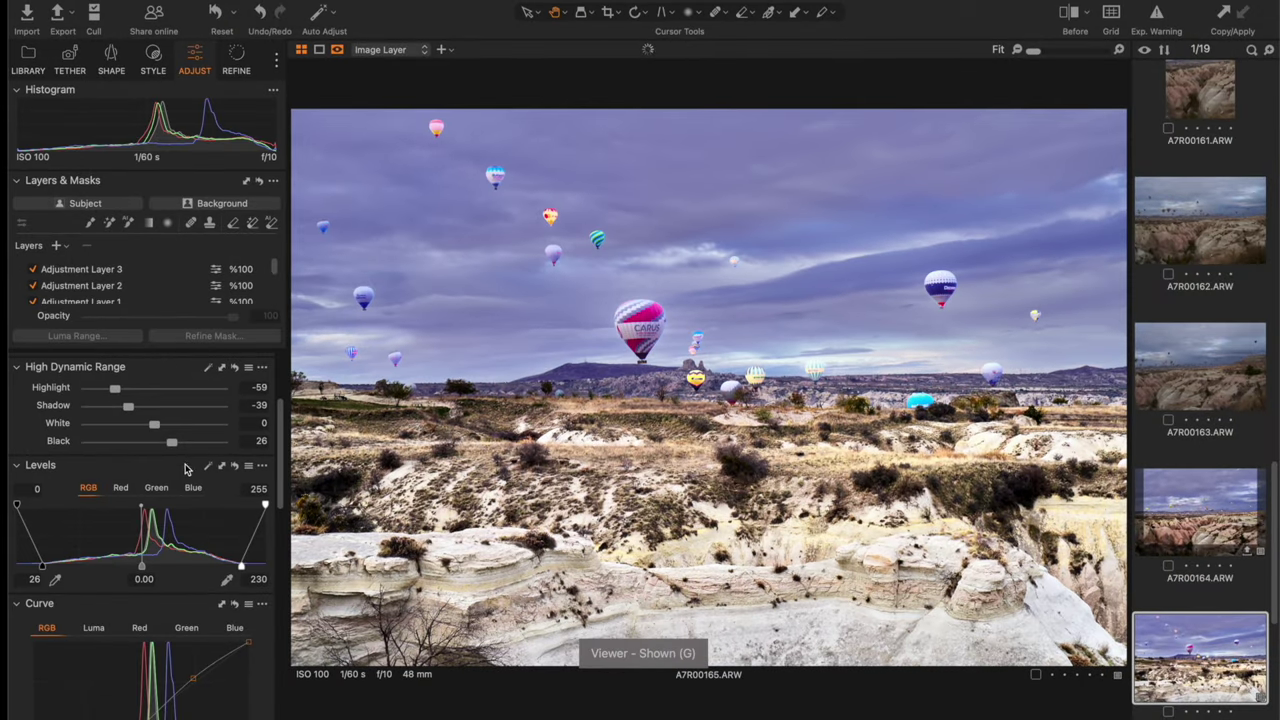
# Step: Reduce the lightness boost on the brown colour range
pyautogui.scroll(-1, 284, 425)
pyautogui.scroll(3, 284, 425)
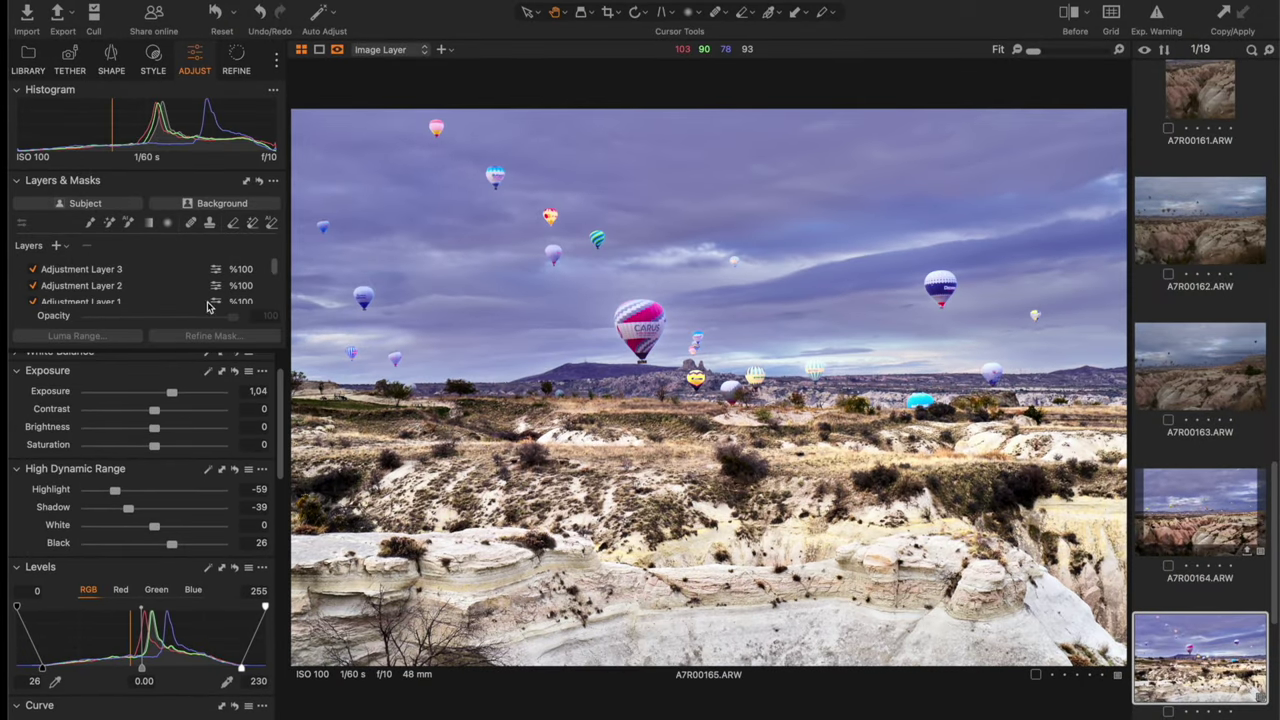
pyautogui.scroll(-2, 138, 275)
pyautogui.scroll(1, 138, 275)
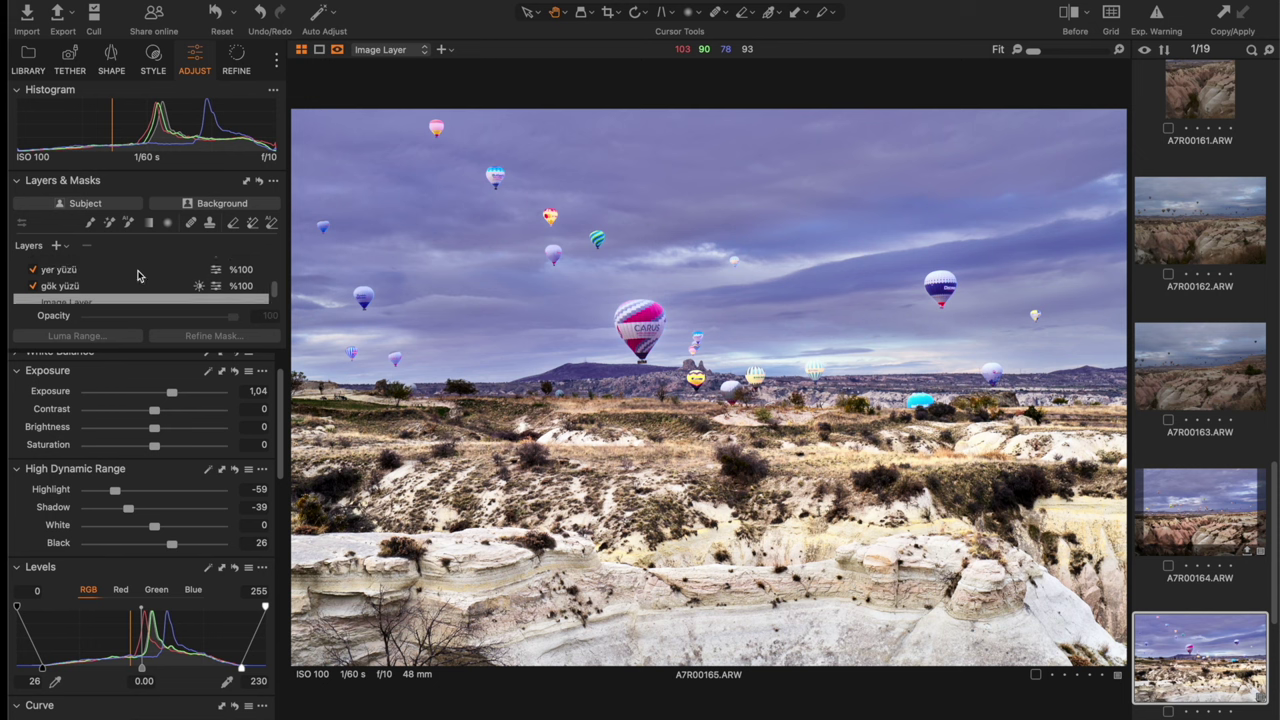
pyautogui.scroll(-1, 141, 281)
pyautogui.moveTo(287, 410); pyautogui.dragTo(286, 612)
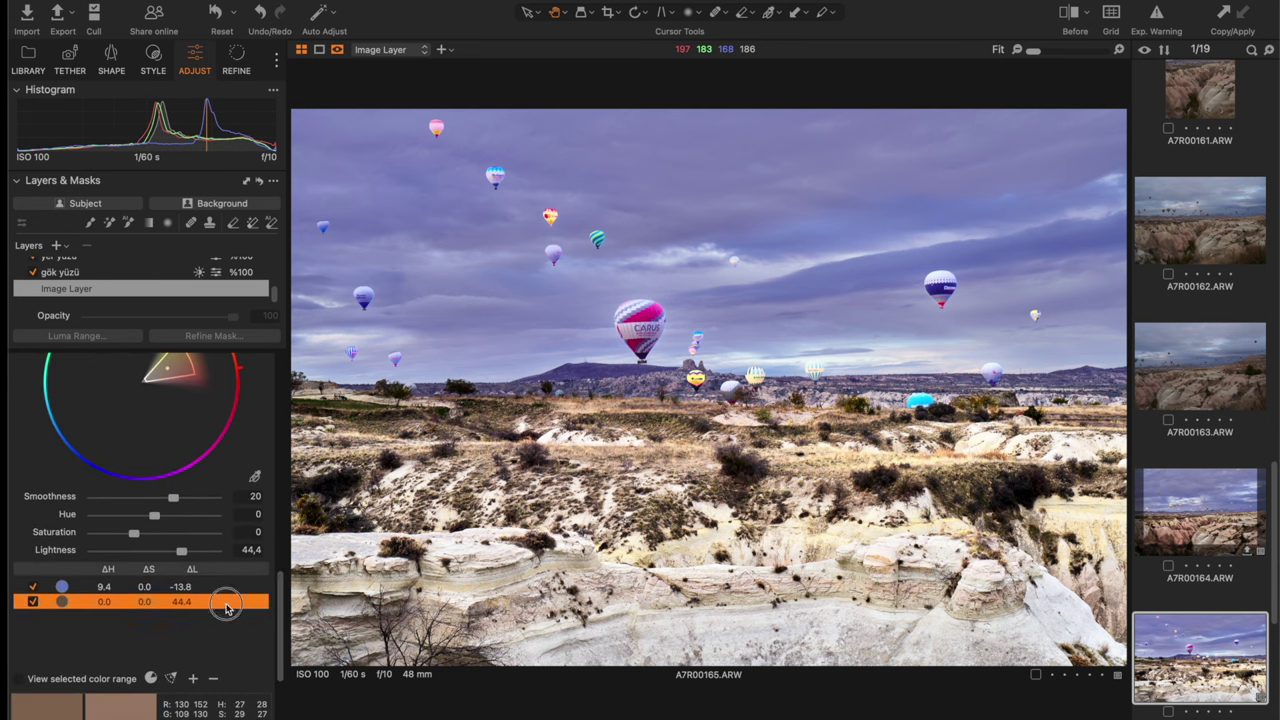
pyautogui.moveTo(181, 551); pyautogui.dragTo(165, 563)
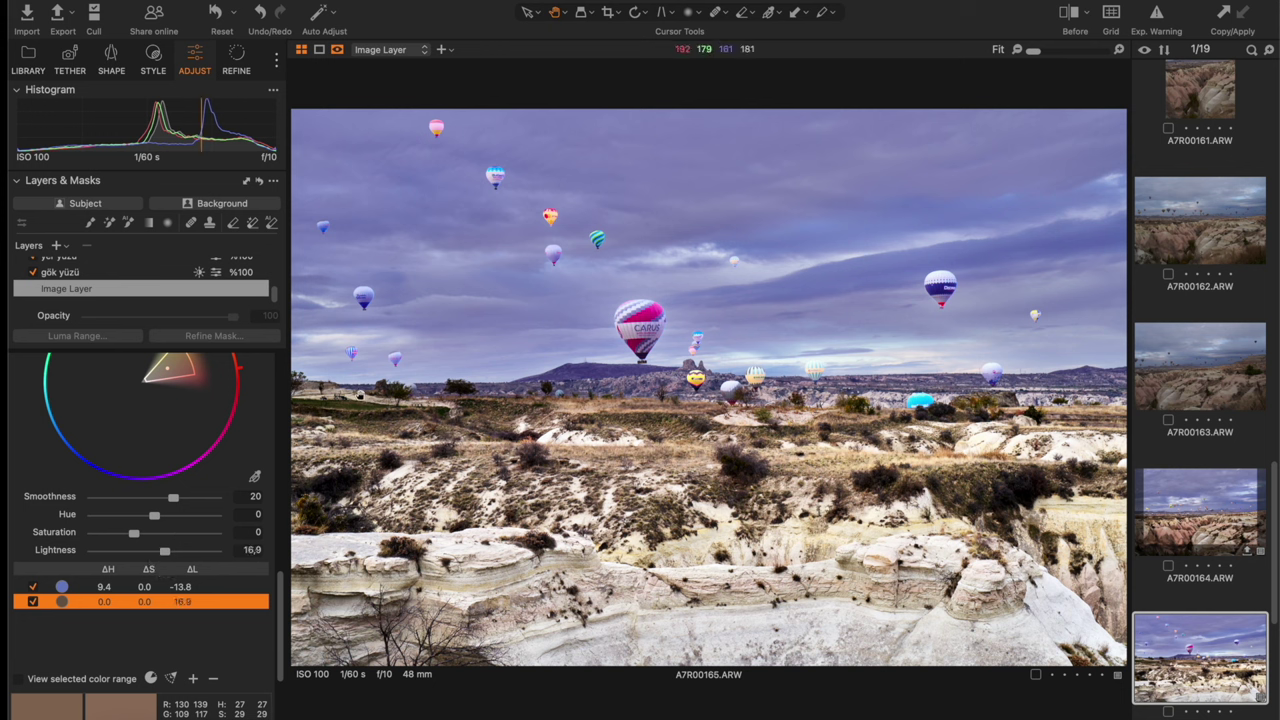
# Step: Sample a dark olive range and lift it by saturation 27.1 and lightness 39.6
pyautogui.click(255, 478)
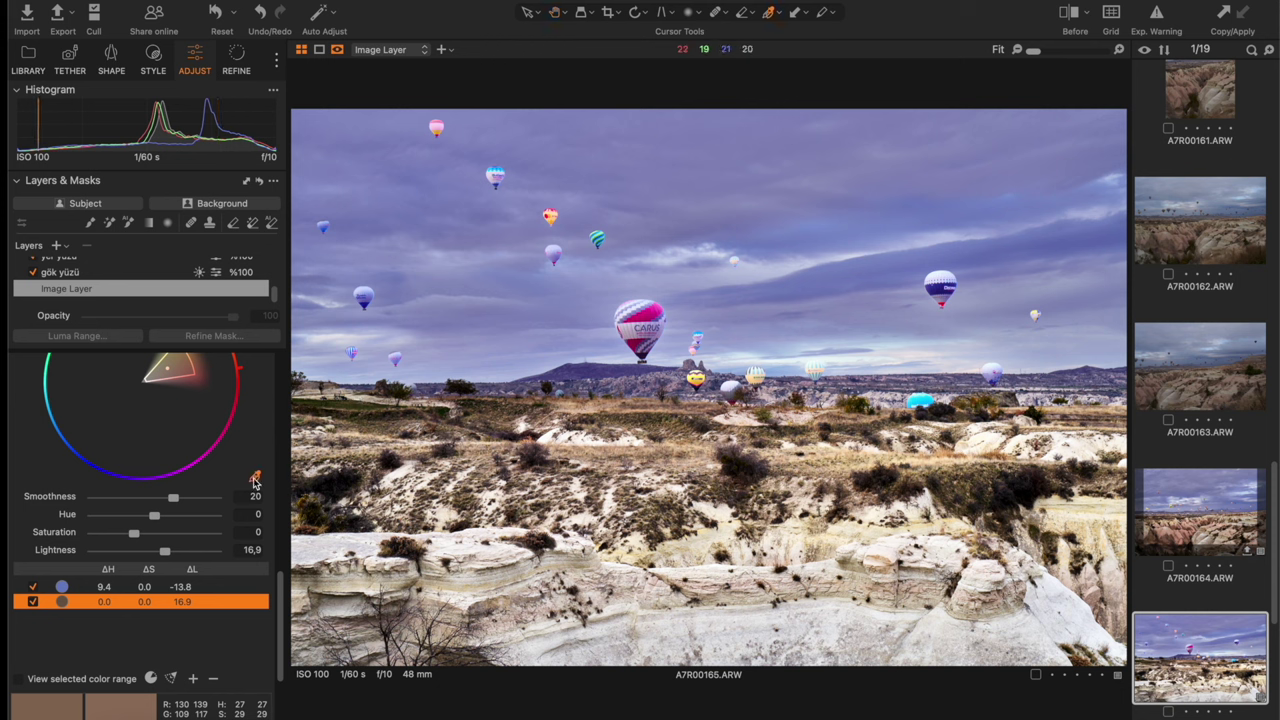
pyautogui.click(356, 400)
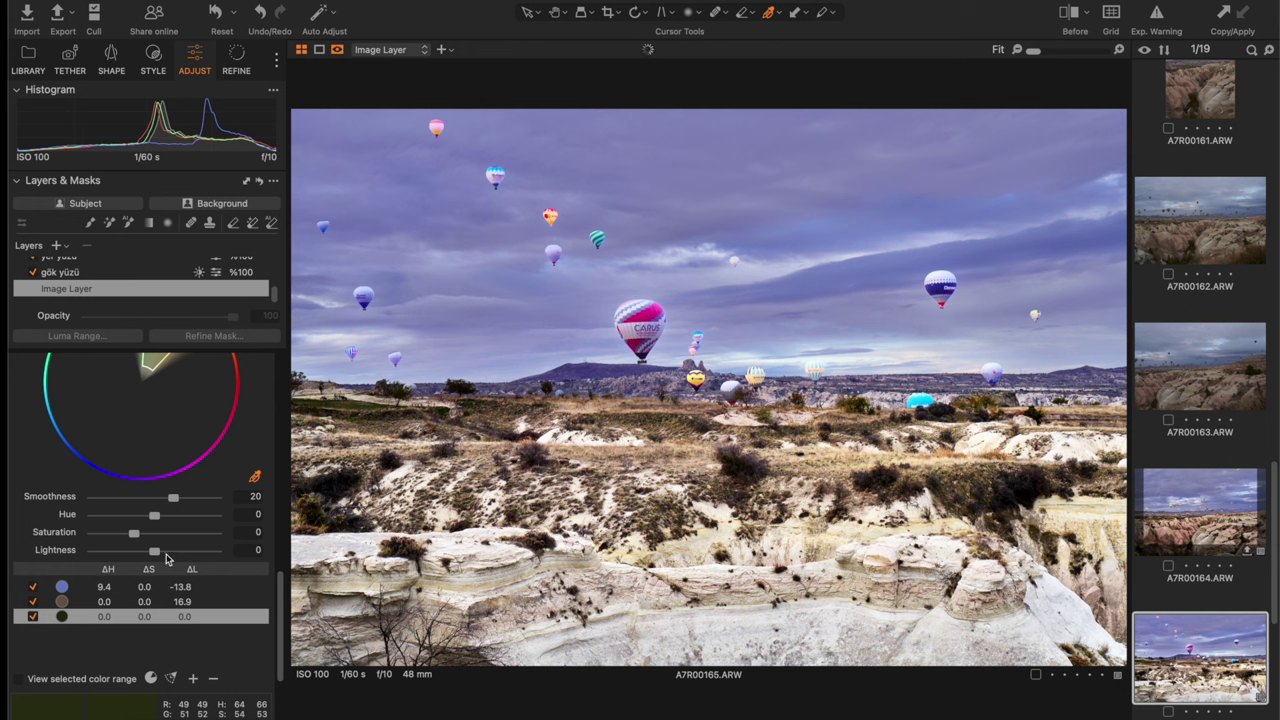
pyautogui.moveTo(154, 552); pyautogui.dragTo(179, 552)
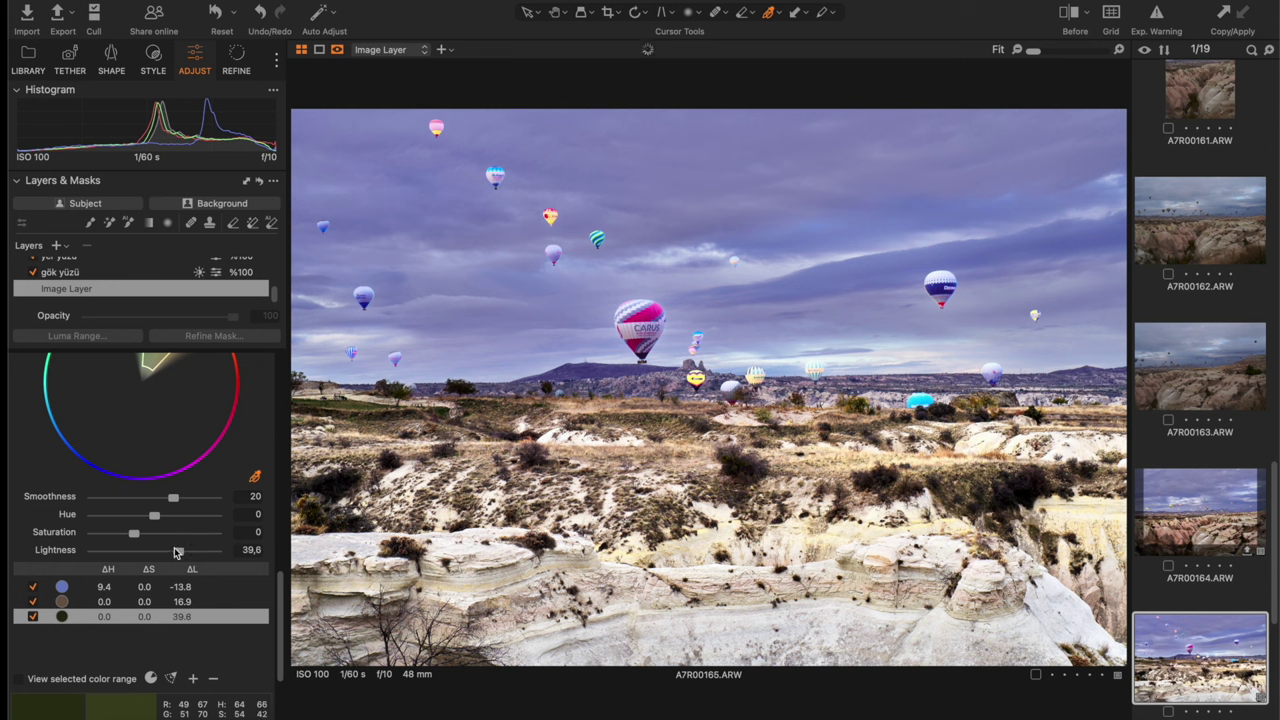
pyautogui.click(155, 519)
pyautogui.moveTo(135, 536); pyautogui.dragTo(146, 538)
pyautogui.moveTo(281, 606); pyautogui.dragTo(284, 300)
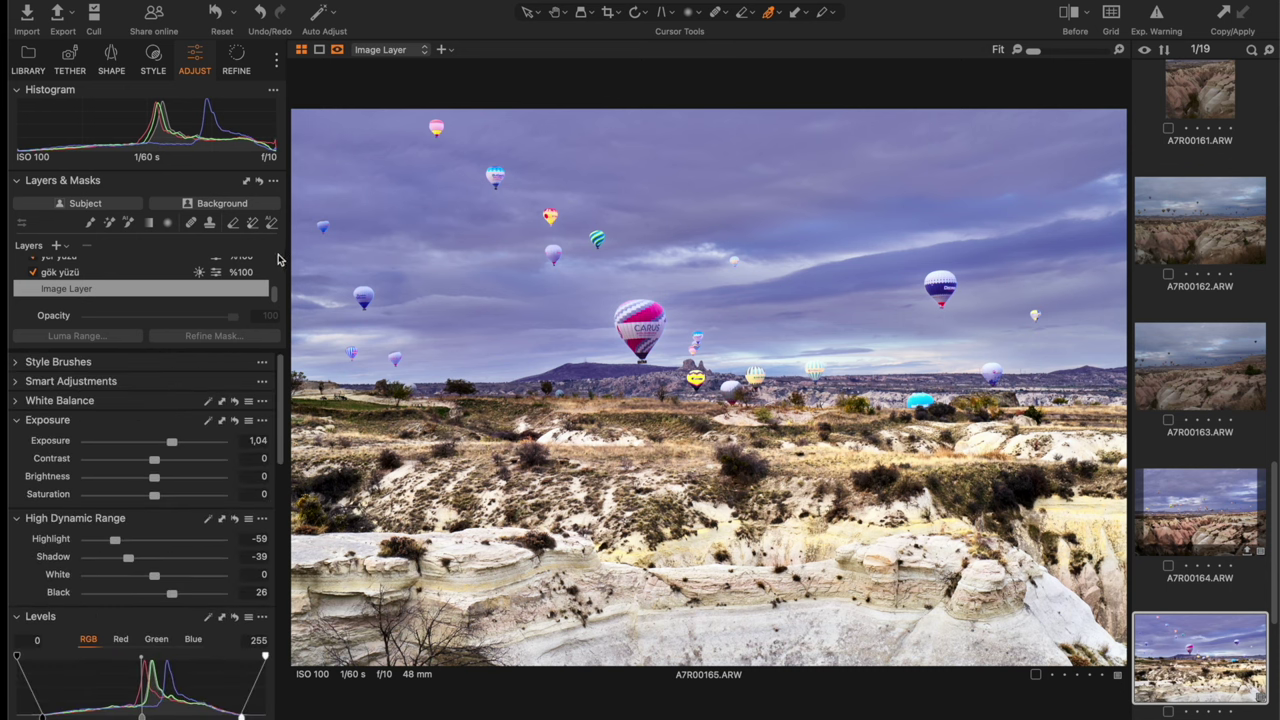
# Step: Lower the Image Layer's Brightness to -7 and raise Saturation to 5
pyautogui.click(205, 619)
pyautogui.moveTo(155, 477); pyautogui.dragTo(145, 484)
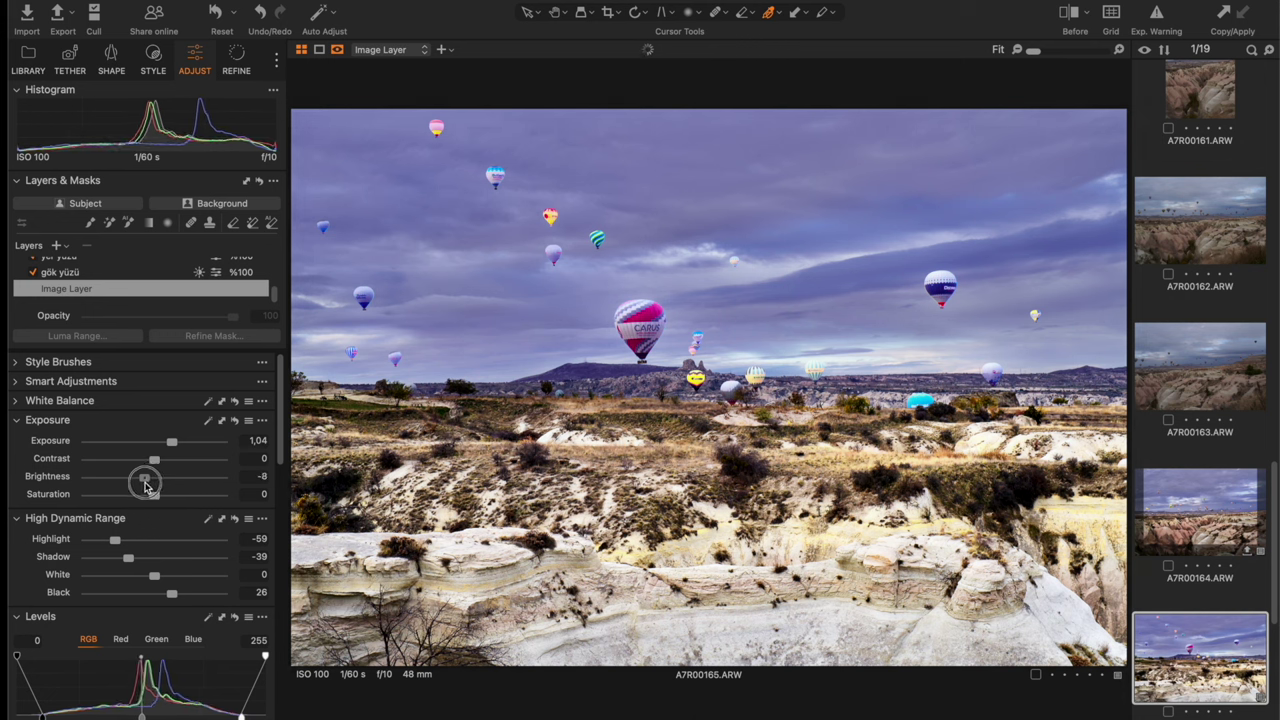
pyautogui.moveTo(145, 484); pyautogui.dragTo(147, 486)
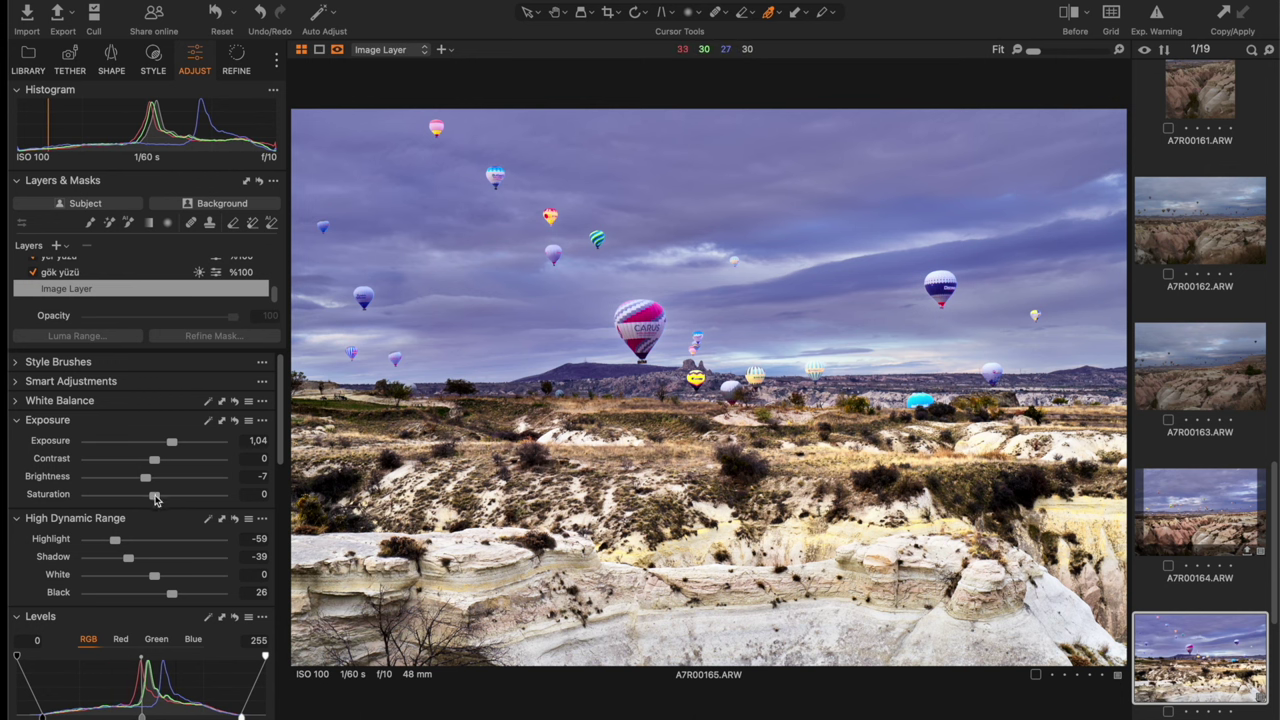
pyautogui.moveTo(155, 498); pyautogui.dragTo(158, 498)
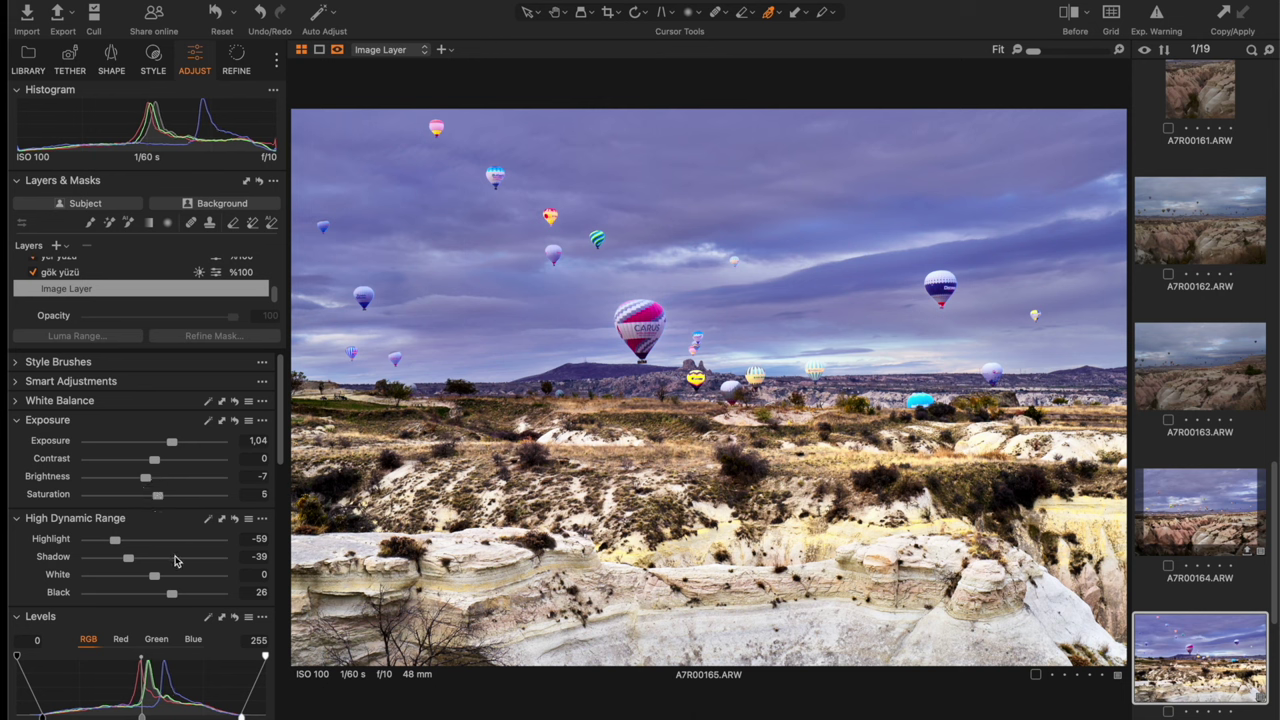
# Step: Raise the balon layer's exposure from 0.76 to 0.91
pyautogui.scroll(-1, 284, 432)
pyautogui.scroll(1, 284, 432)
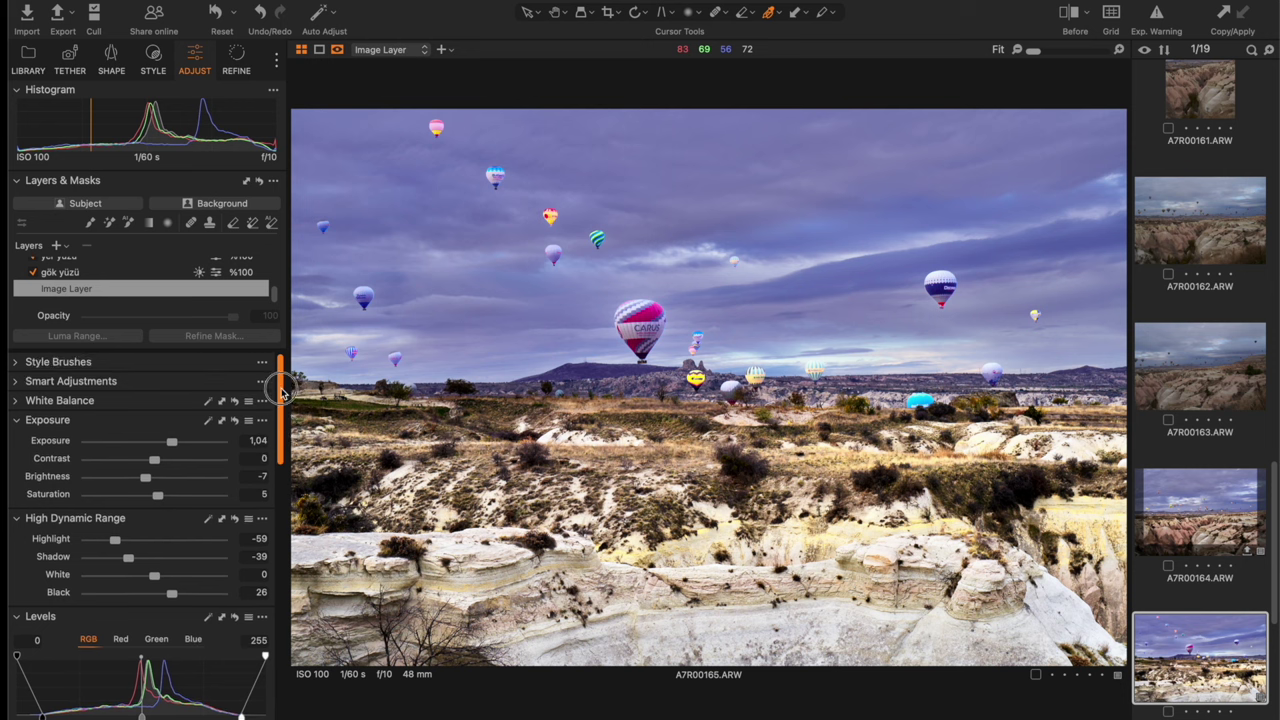
pyautogui.scroll(2, 118, 268)
pyautogui.scroll(-2, 118, 268)
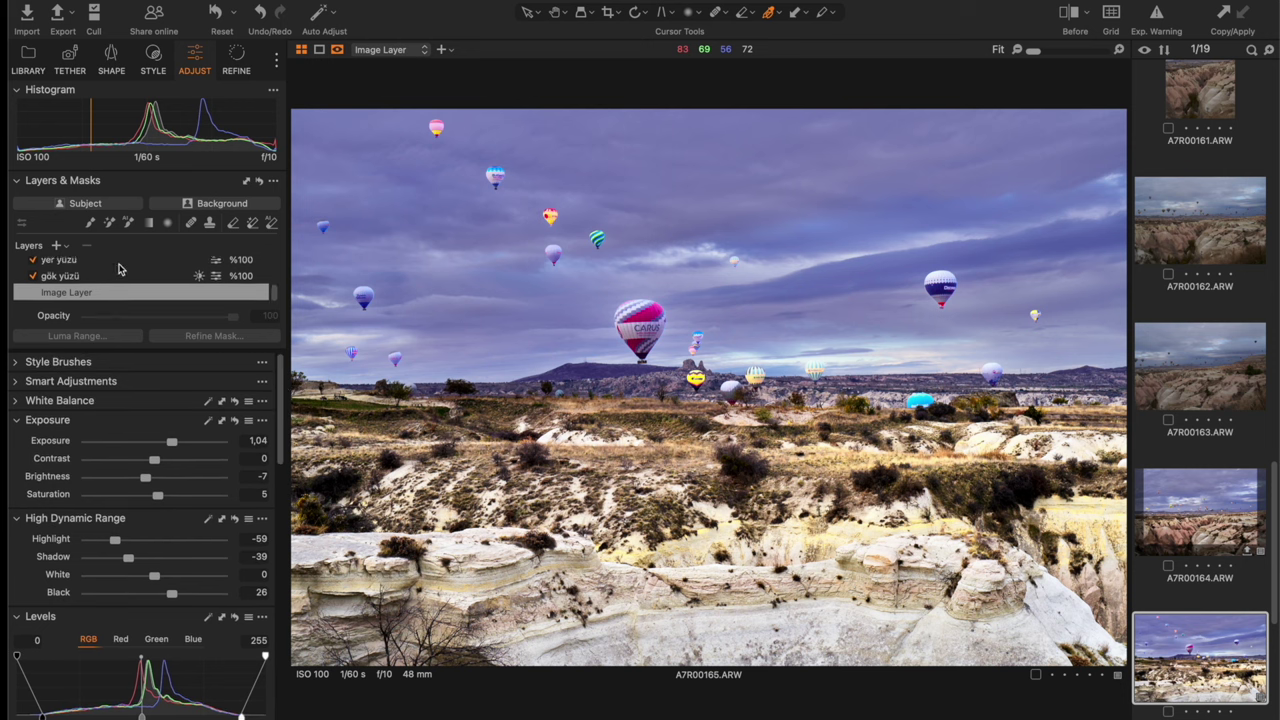
pyautogui.scroll(2, 118, 268)
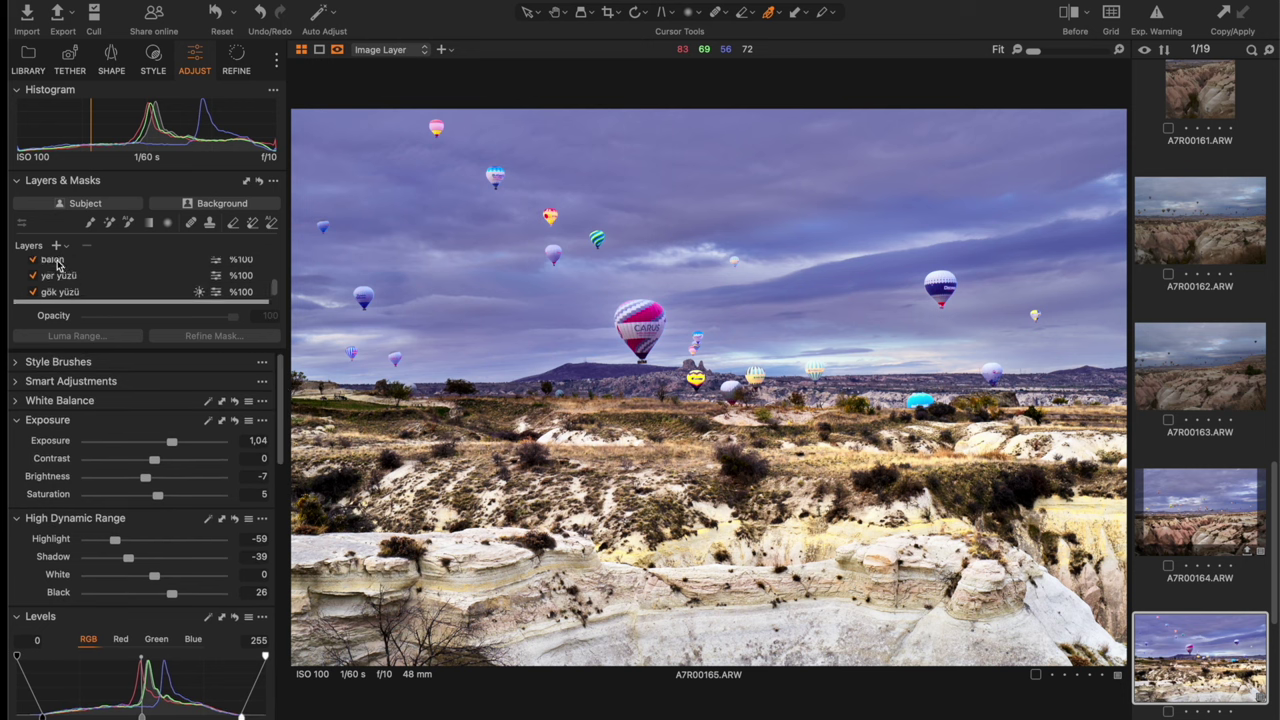
pyautogui.click(55, 261)
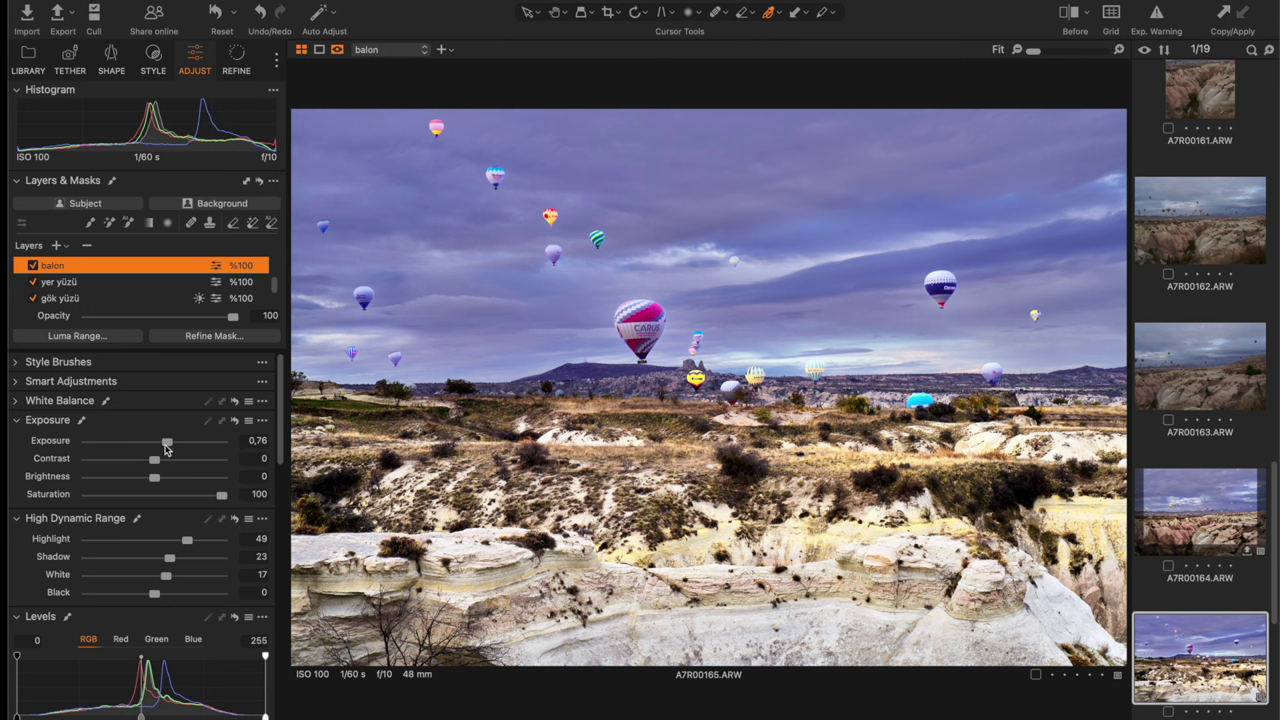
pyautogui.moveTo(167, 446); pyautogui.dragTo(170, 446)
pyautogui.moveTo(169, 446); pyautogui.dragTo(171, 446)
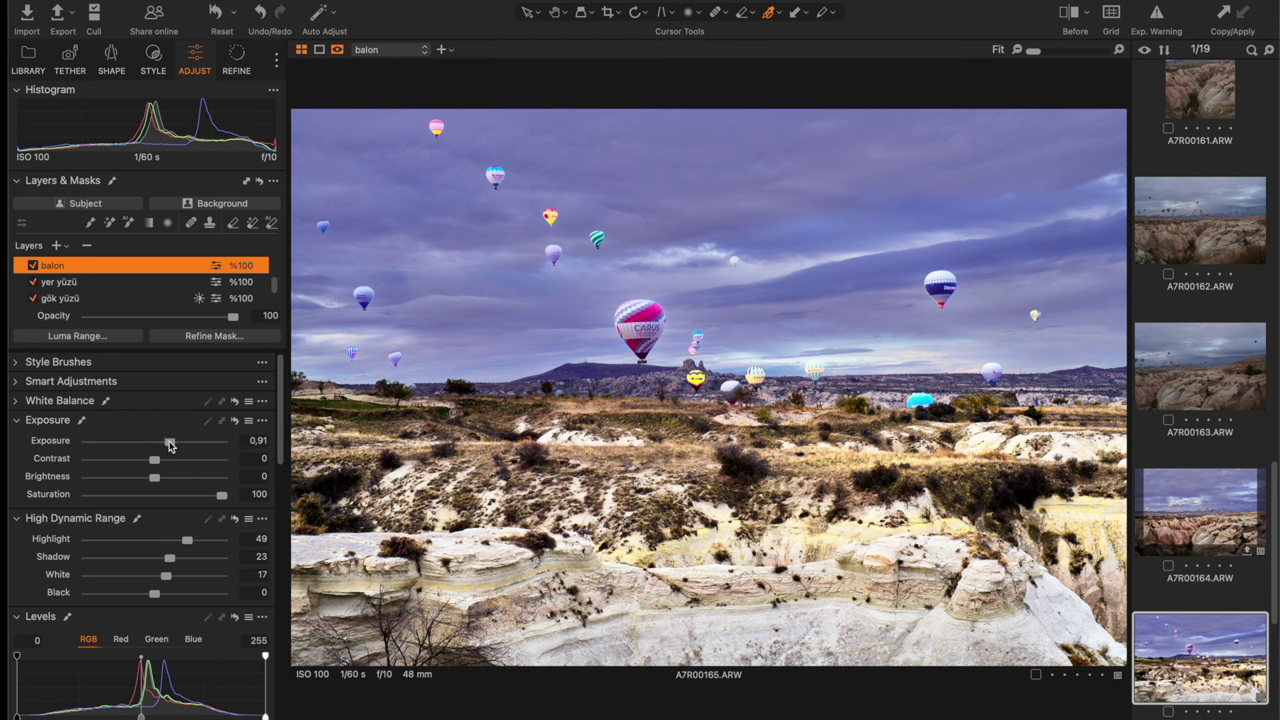
# Step: Drop yer yüzü exposure to 0.55, add a -0.34 vignette, and show the before/after split
pyautogui.click(66, 286)
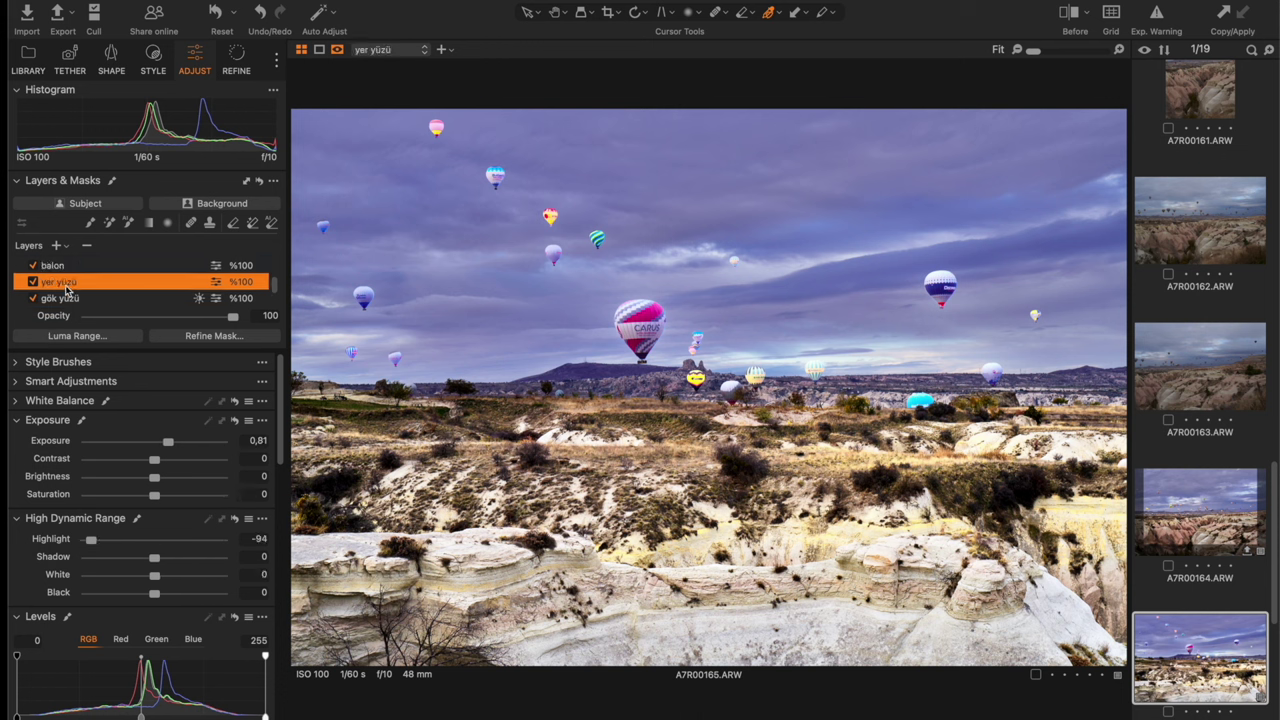
pyautogui.moveTo(172, 445); pyautogui.dragTo(164, 446)
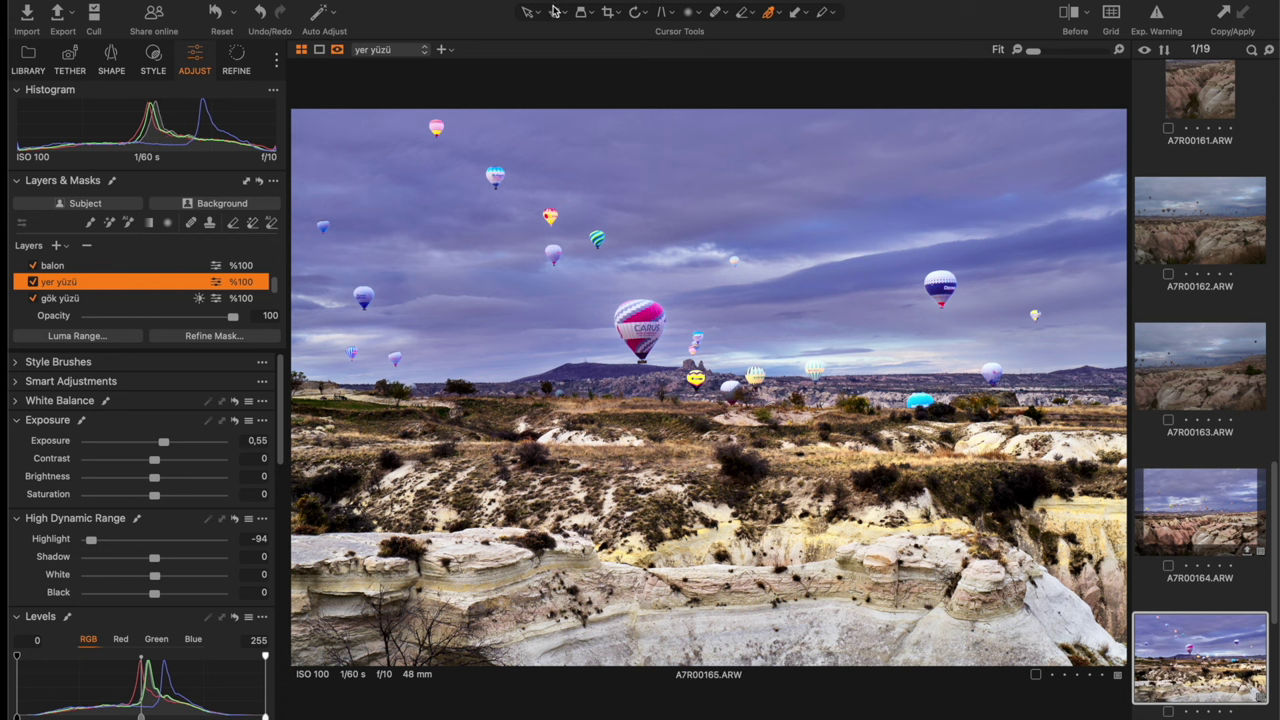
pyautogui.moveTo(280, 430); pyautogui.dragTo(291, 705)
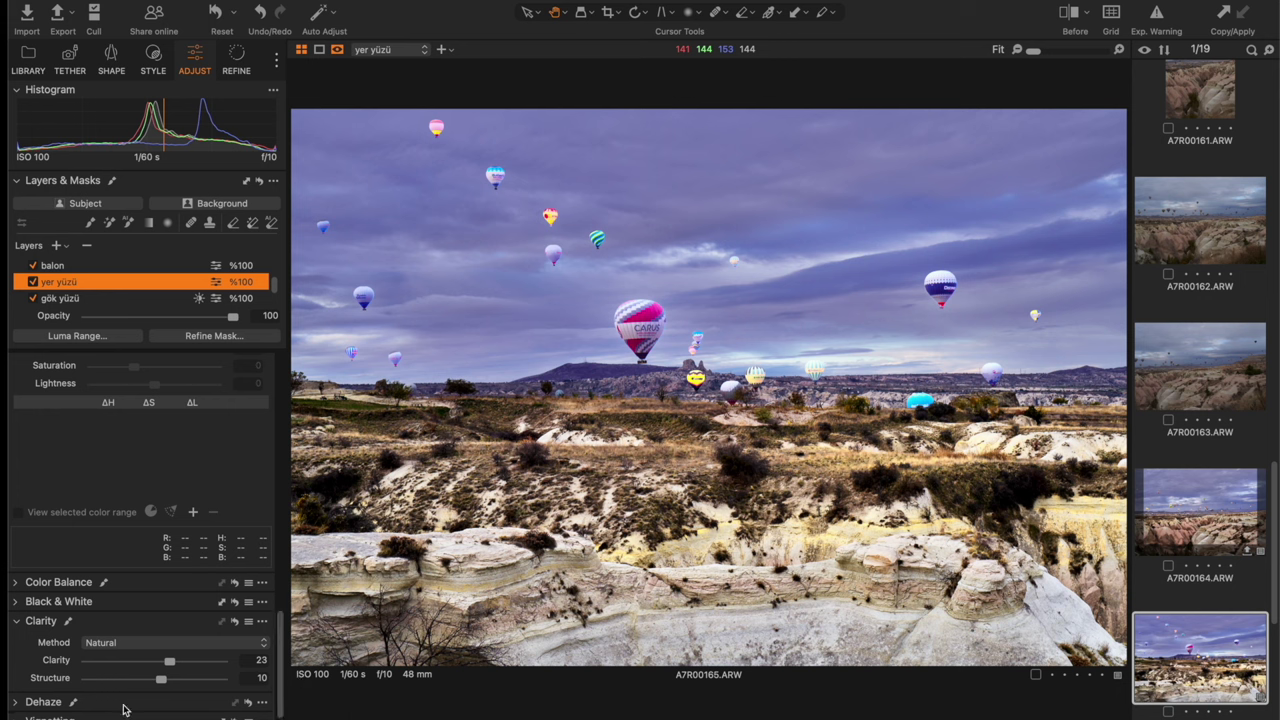
pyautogui.moveTo(283, 668); pyautogui.dragTo(285, 688)
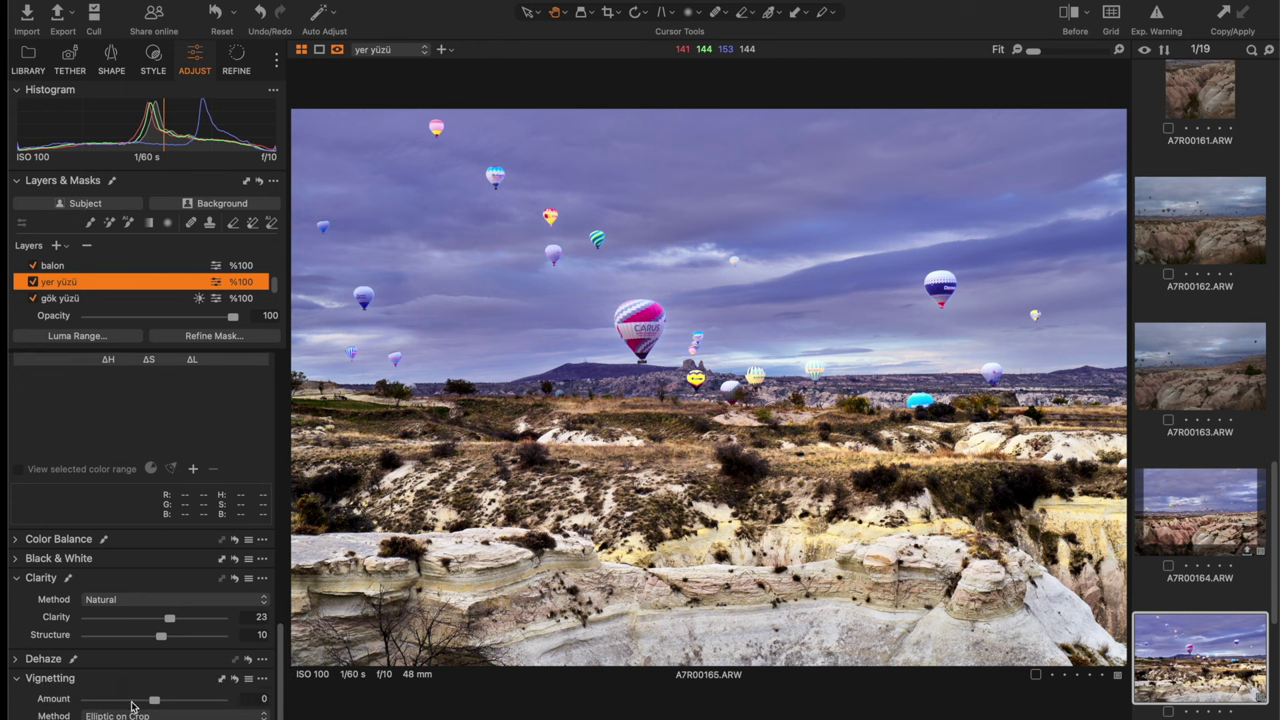
pyautogui.moveTo(155, 700); pyautogui.dragTo(150, 706)
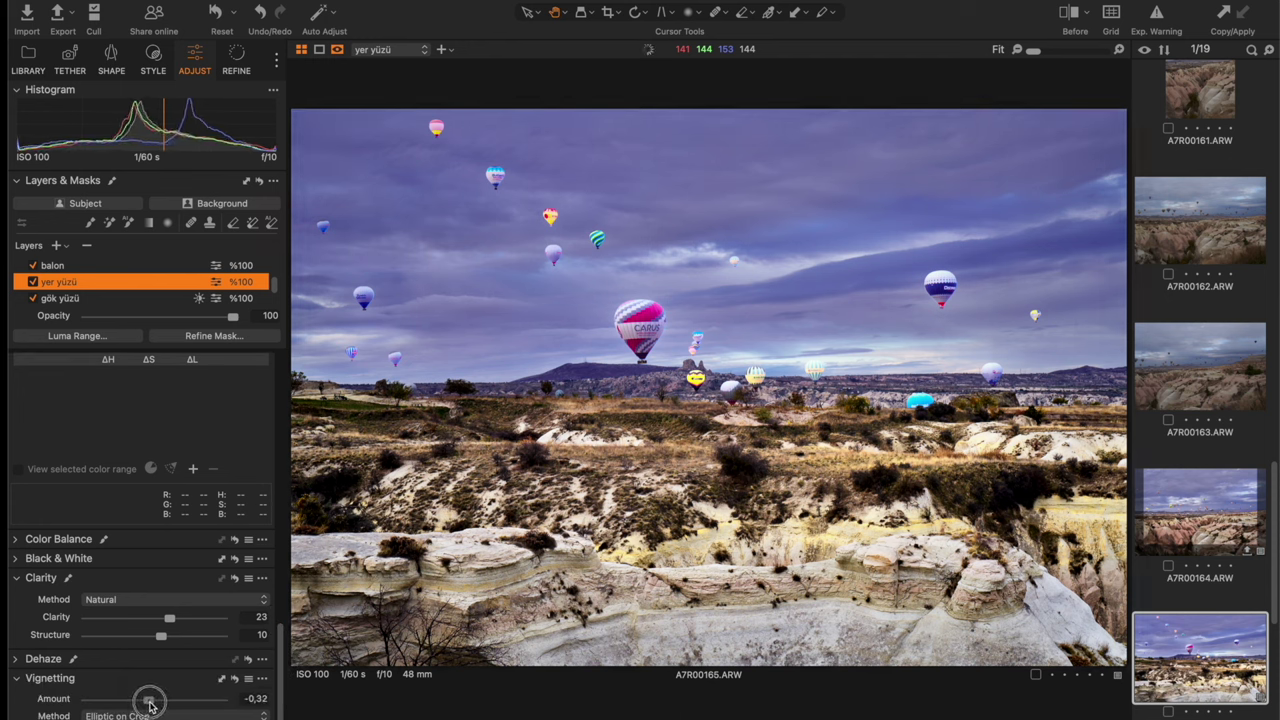
pyautogui.moveTo(150, 706); pyautogui.dragTo(148, 702)
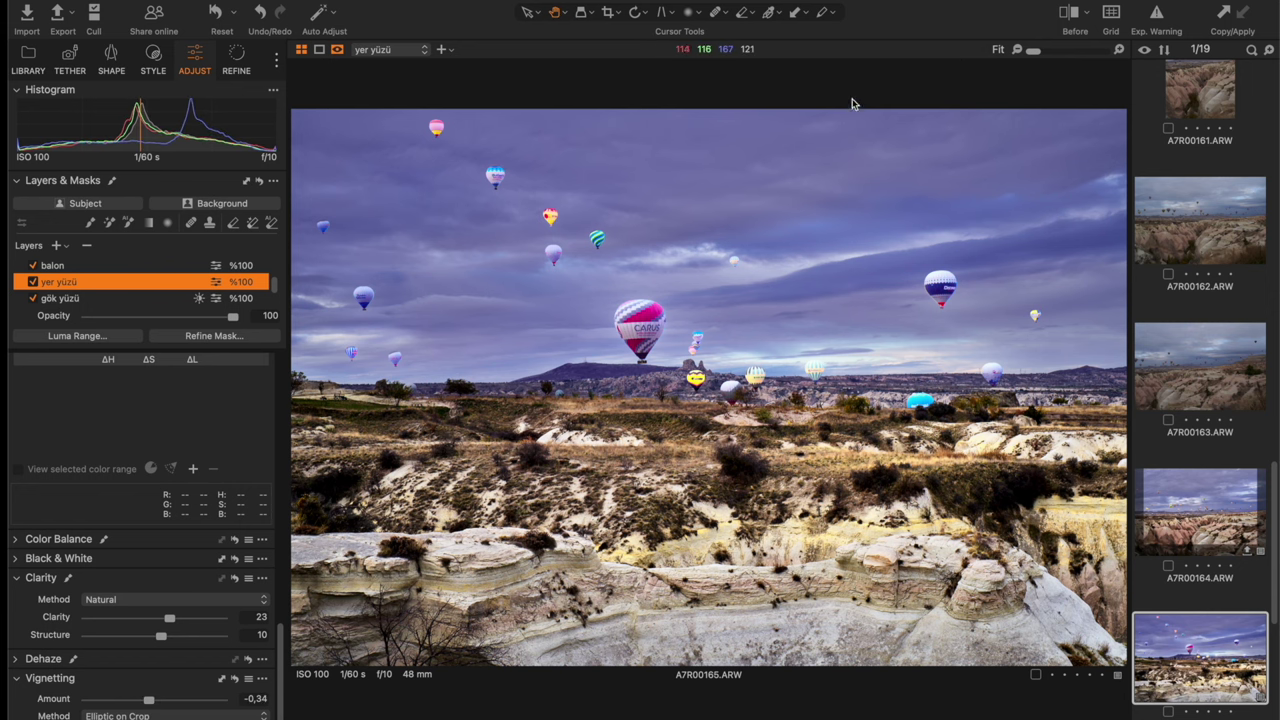
pyautogui.click(1069, 12)
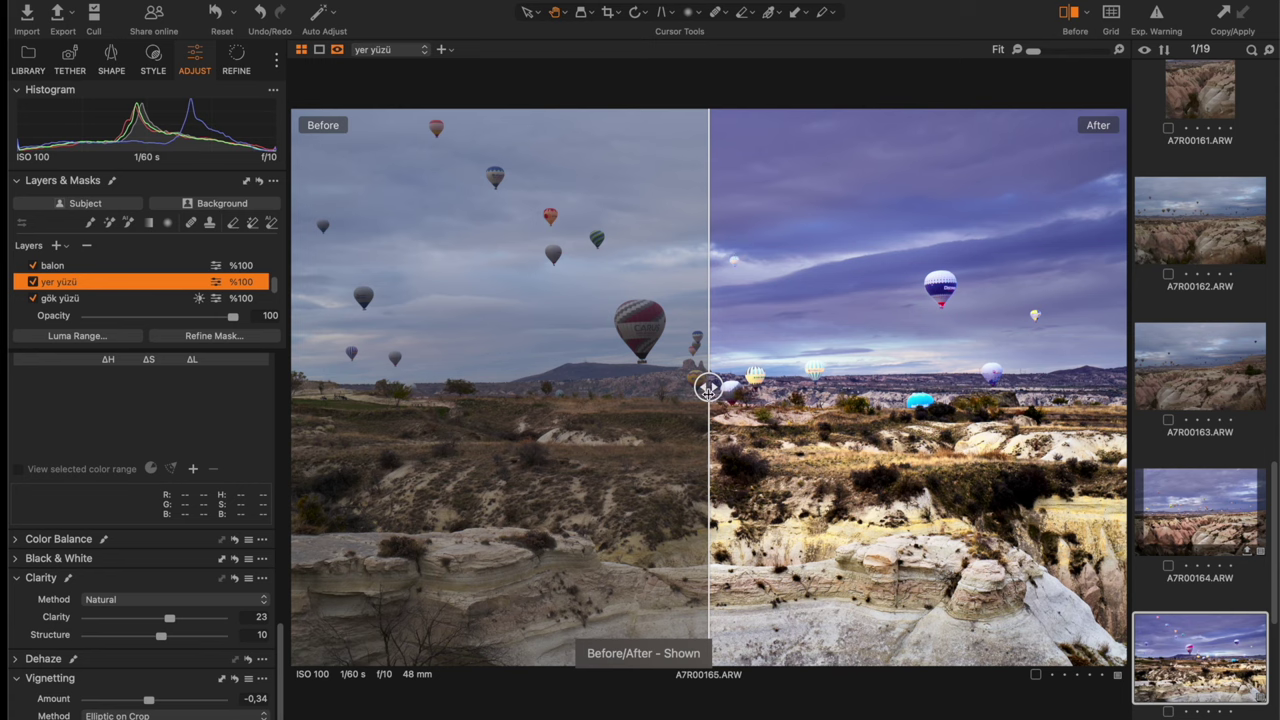
# Step: Widen the original side of the before/after split, then turn the comparison off
pyautogui.moveTo(708, 387)
pyautogui.mouseDown()
pyautogui.moveTo(1118, 375)
pyautogui.moveTo(526, 387)
pyautogui.moveTo(646, 387)
pyautogui.mouseUp()
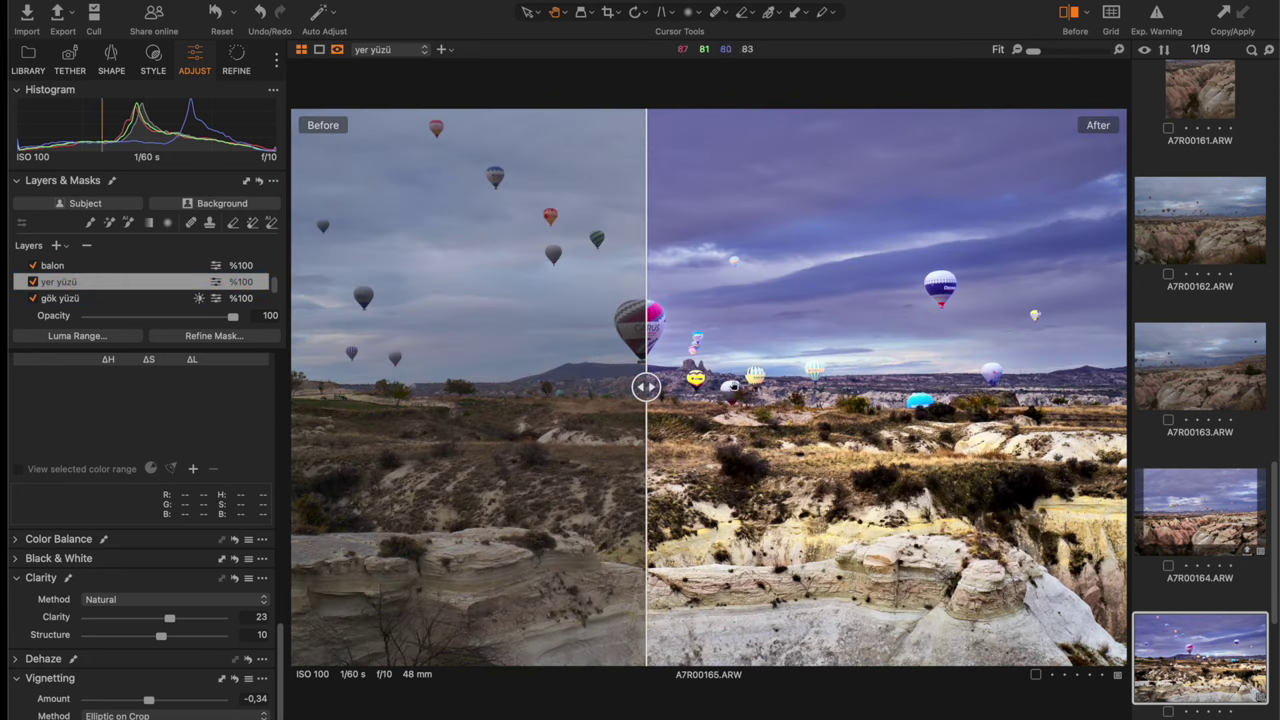
pyautogui.click(1069, 12)
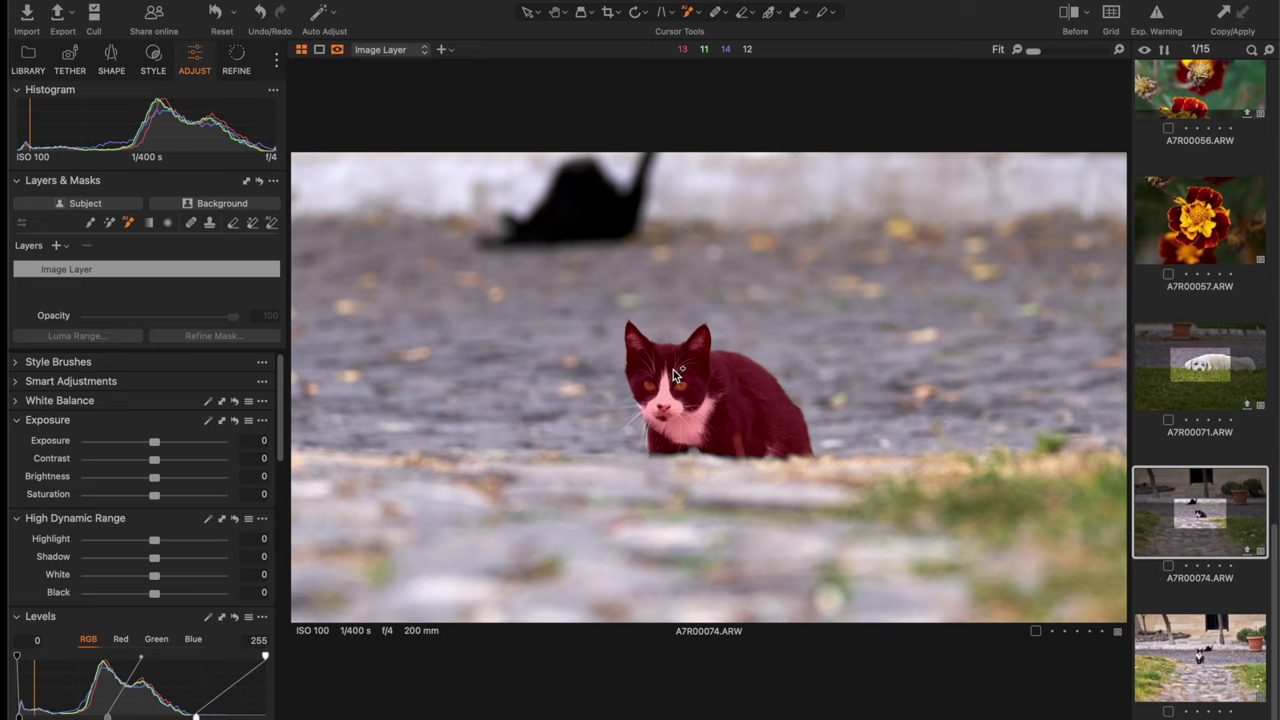
# Step: Hide the red mask overlay on the kitten photo A7R00074.ARW
pyautogui.press('m')
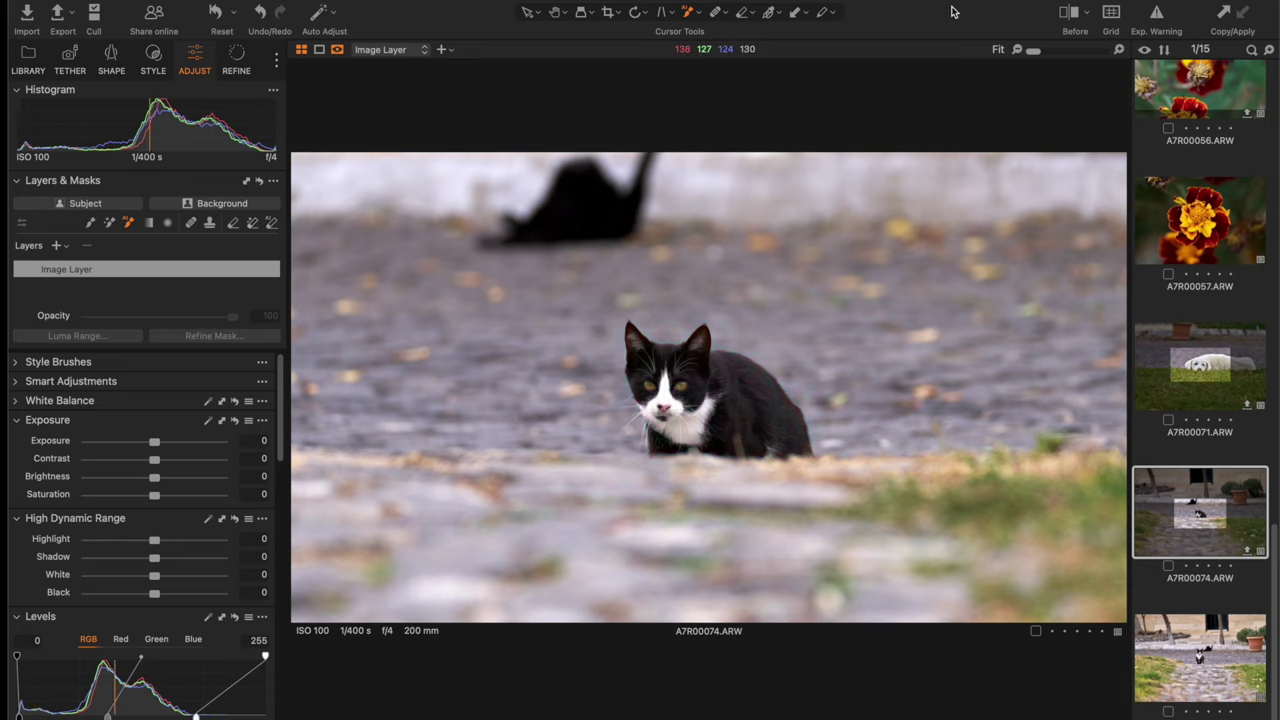